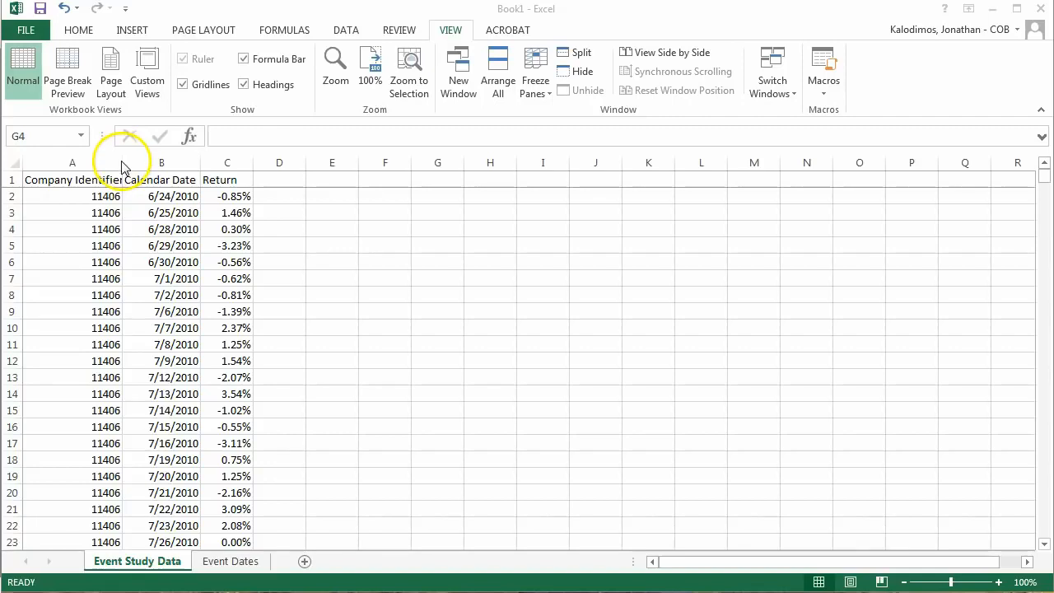
Step: Fit the width of column A to its Company Identifier heading
double_click(122, 164)
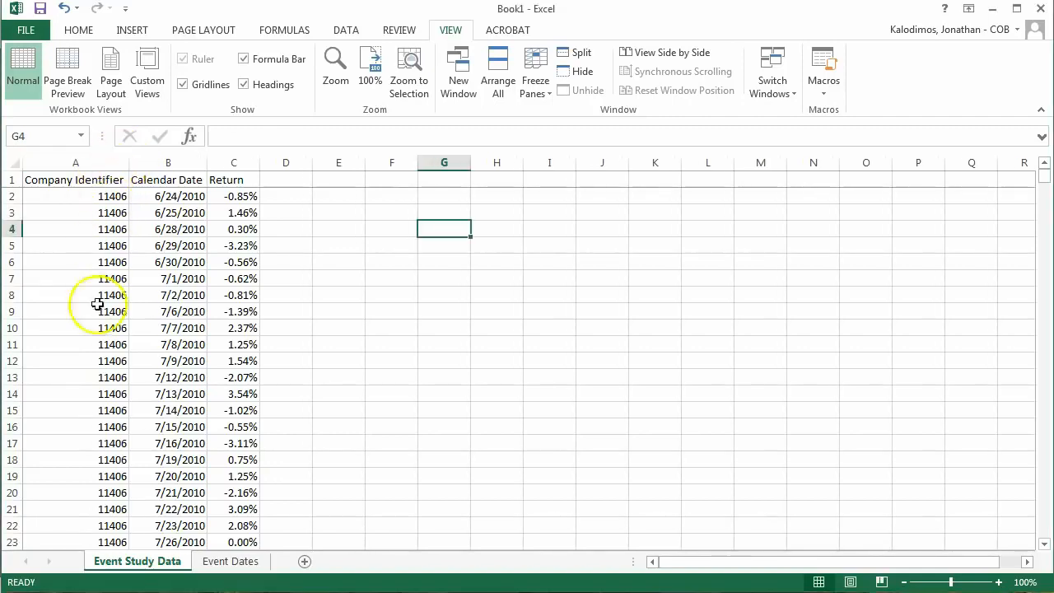
Step: Review the company identifiers, calendar dates and returns in the Event Study Data sheet and the companies' dates in the Event Dates sheet
scroll(90, 385, down, 17)
scroll(92, 385, down, 9)
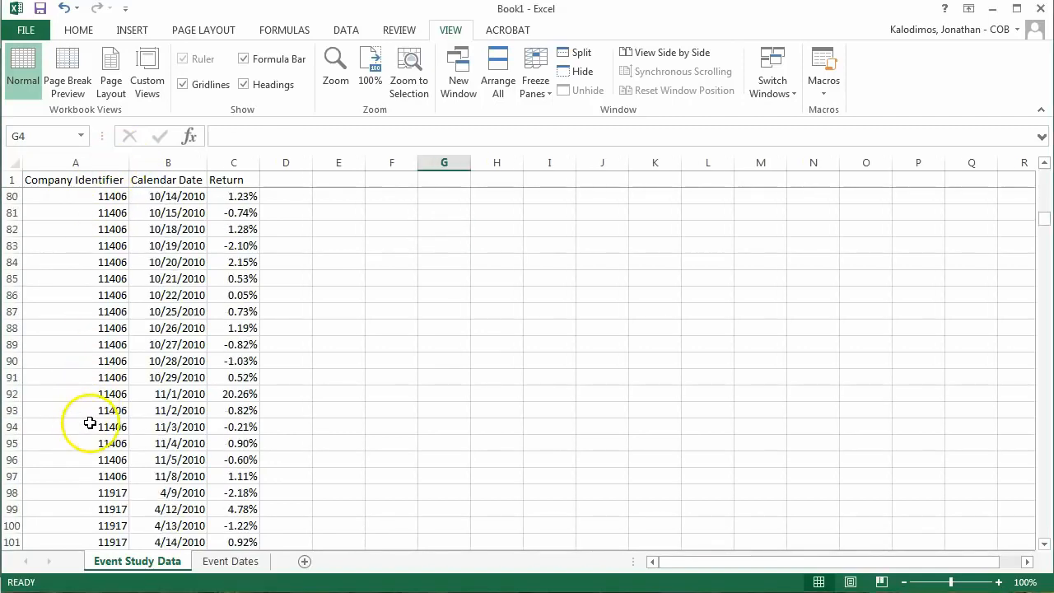
click(84, 425)
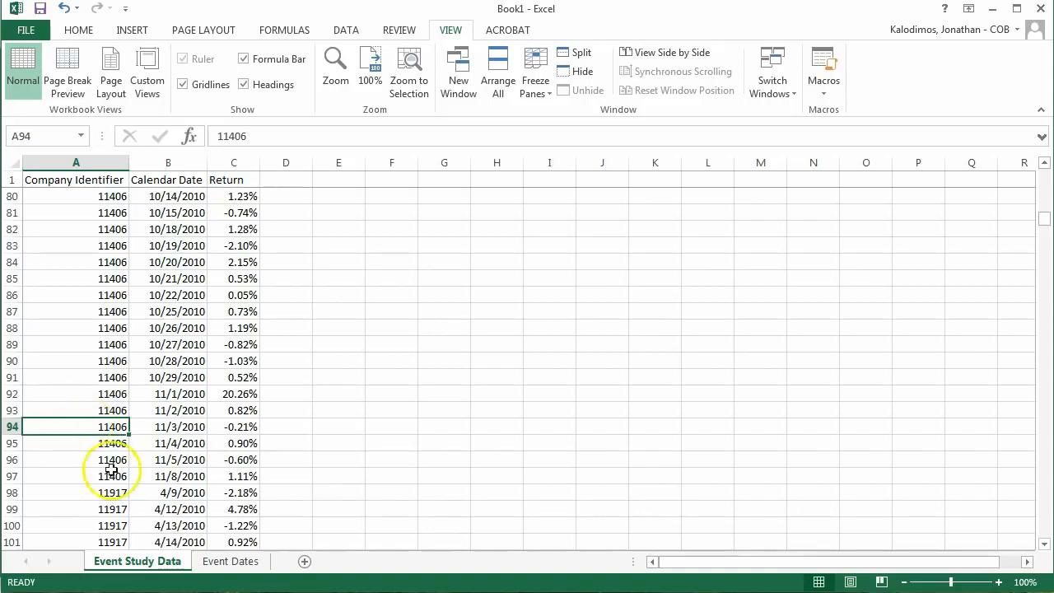
scroll(123, 486, down, 3)
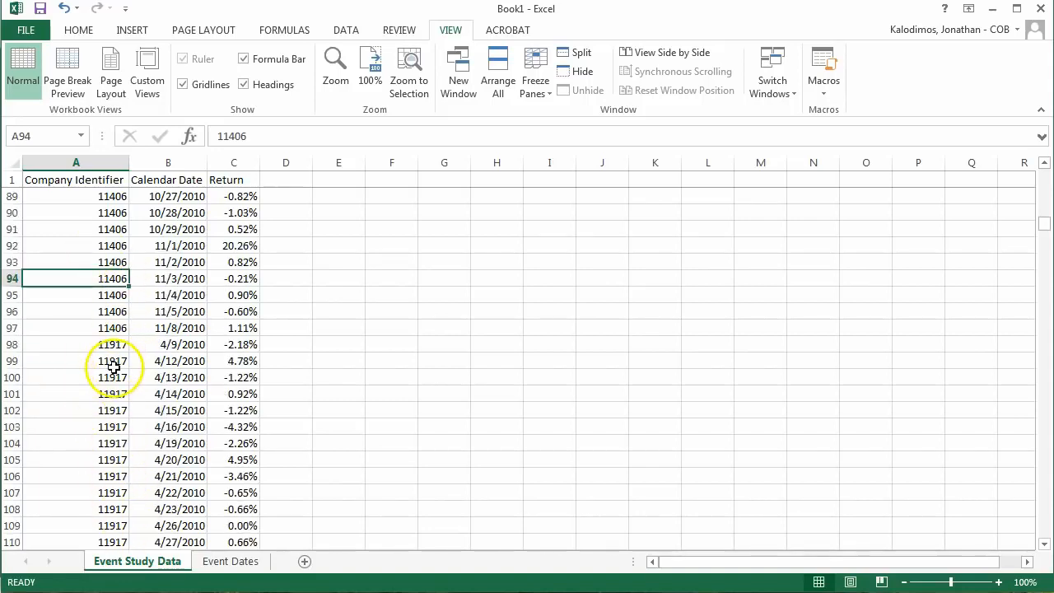
click(112, 362)
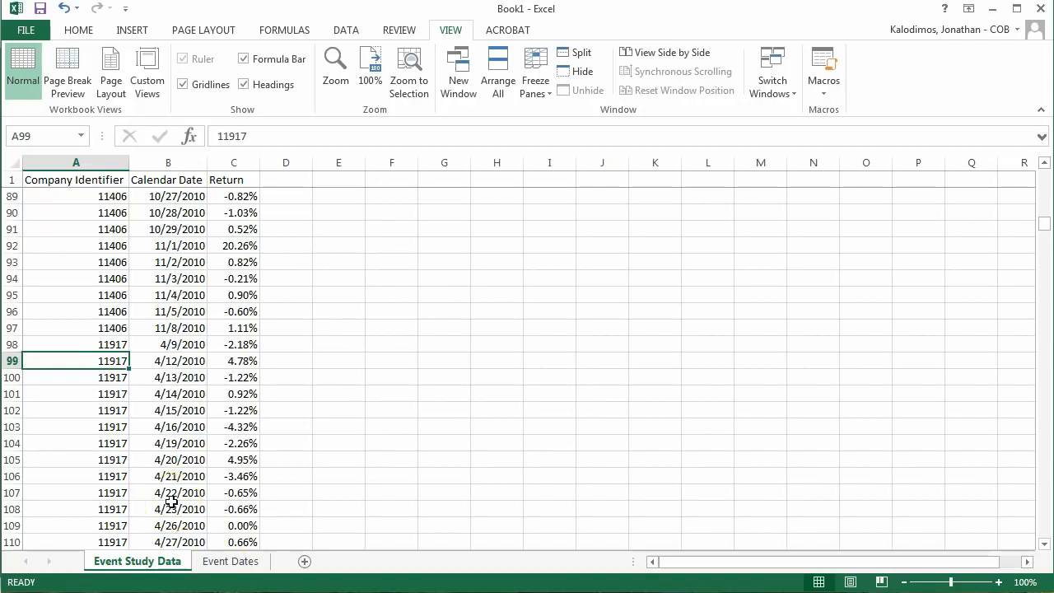
key(Page_Up)
key(Page_Up)
key(Page_Up)
key(Page_Up)
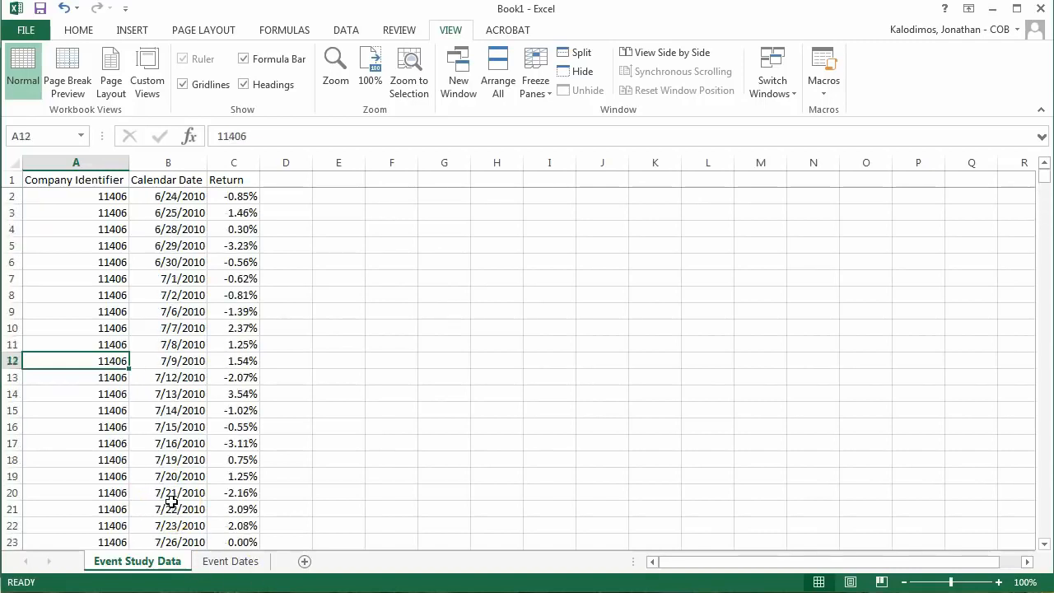
key(Right)
key(Right)
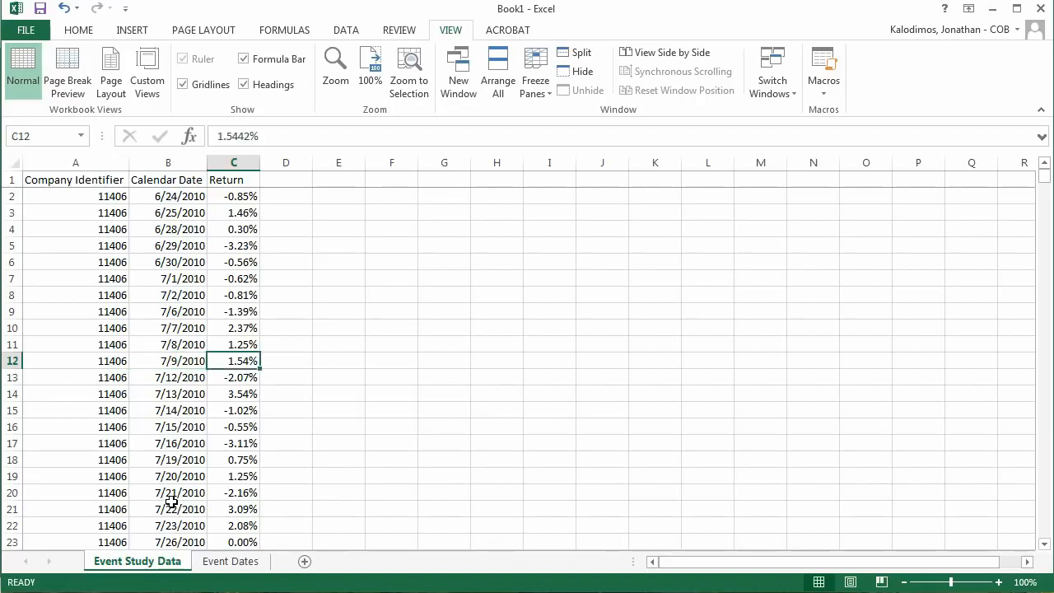
key(ctrl+Up)
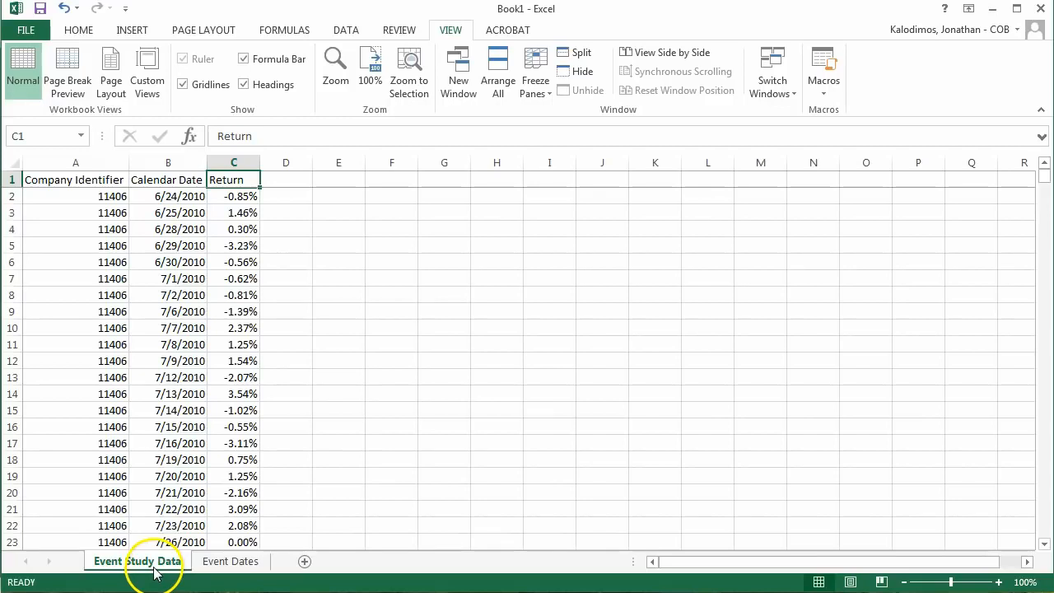
click(220, 567)
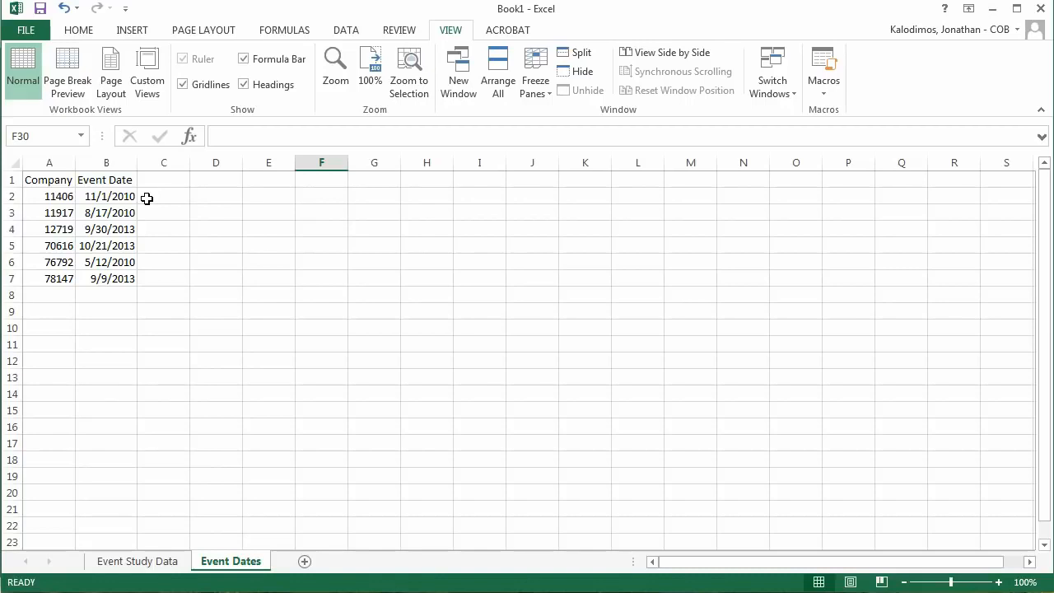
Step: In the Event Study Data sheet, enter the heading Fake Time in E1 and the starting number 1 in E2
click(128, 563)
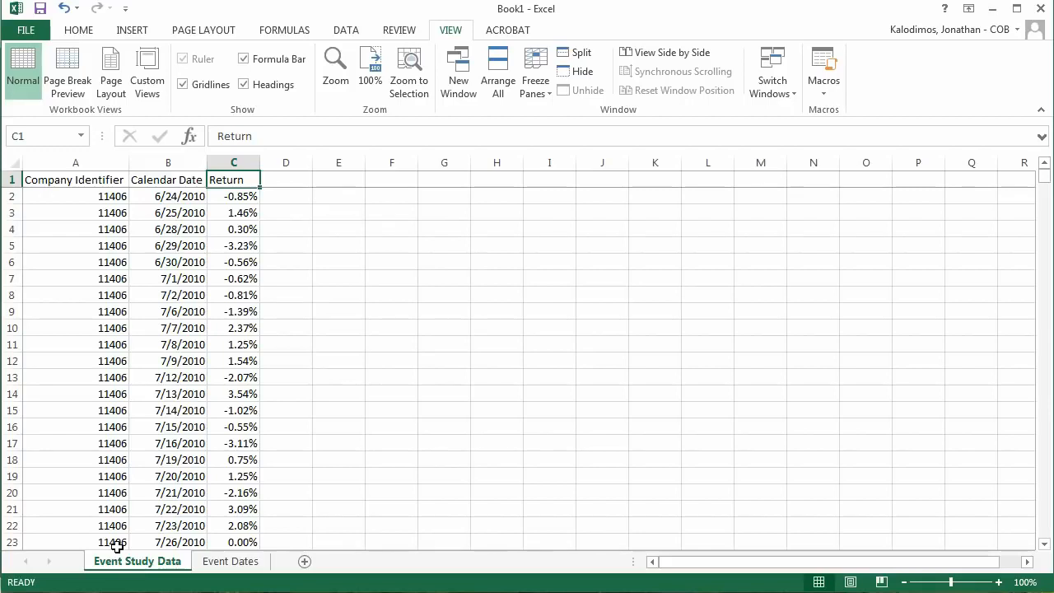
key(Right)
key(Right)
text(Fa)
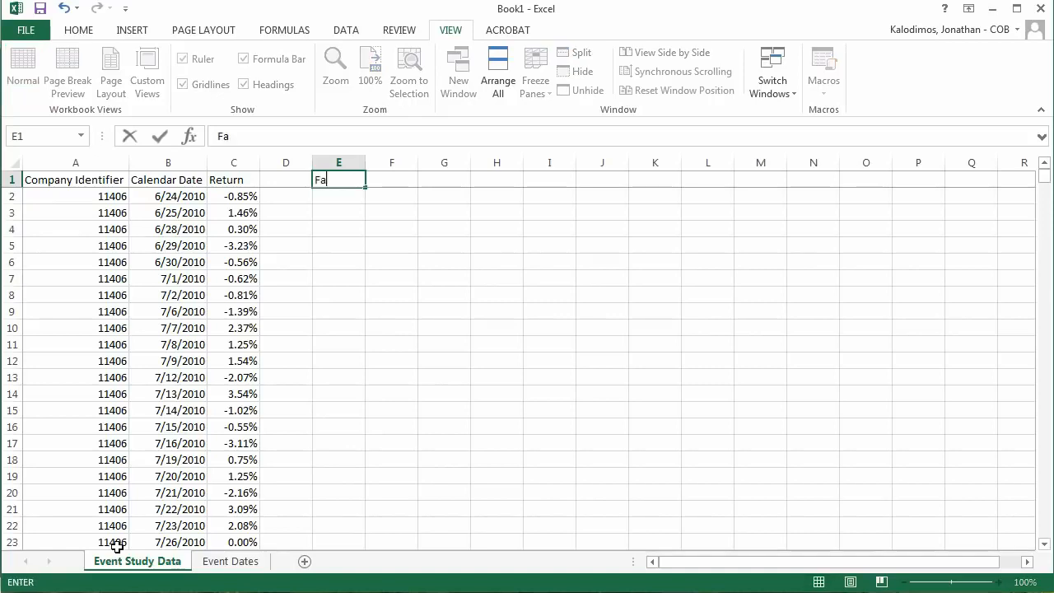
text(ke Time)
key(Return)
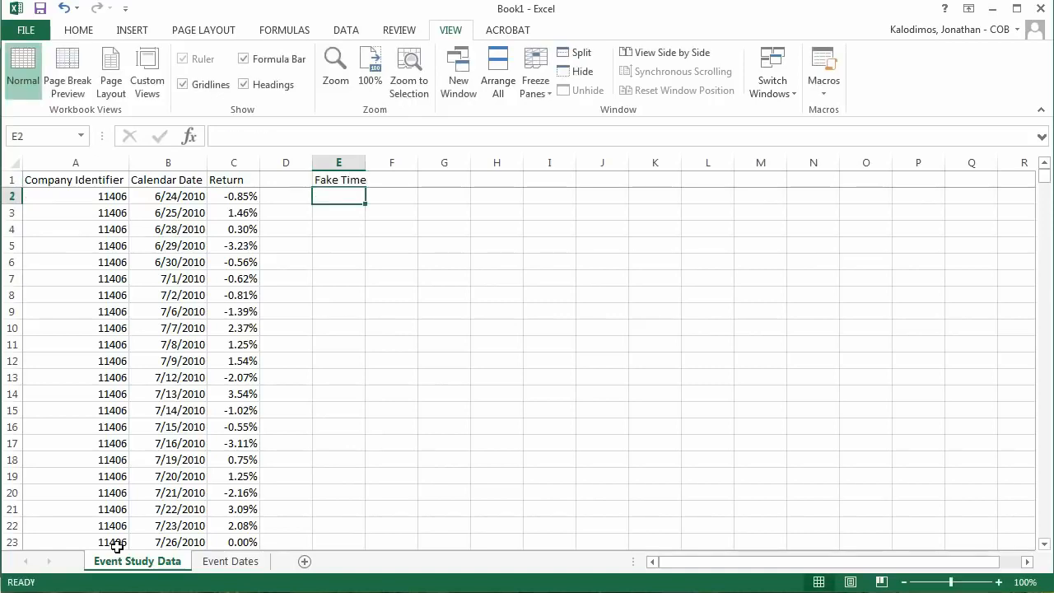
Step: Enter the formula +E2+1 in E3 and fill it down the Fake Time column to row 673
text(+1)
key(Return)
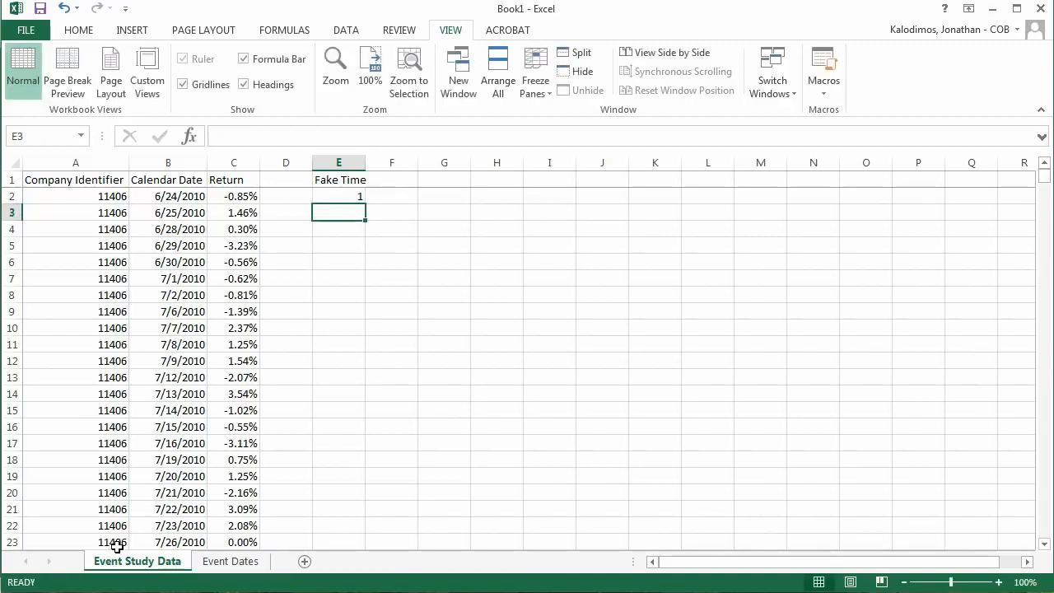
text(+)
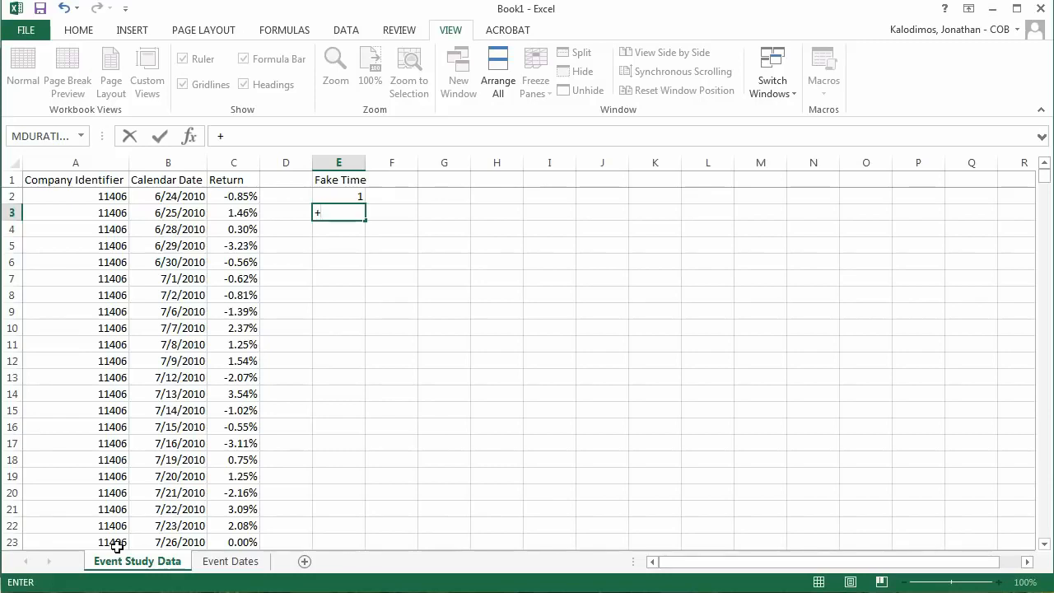
key(Up)
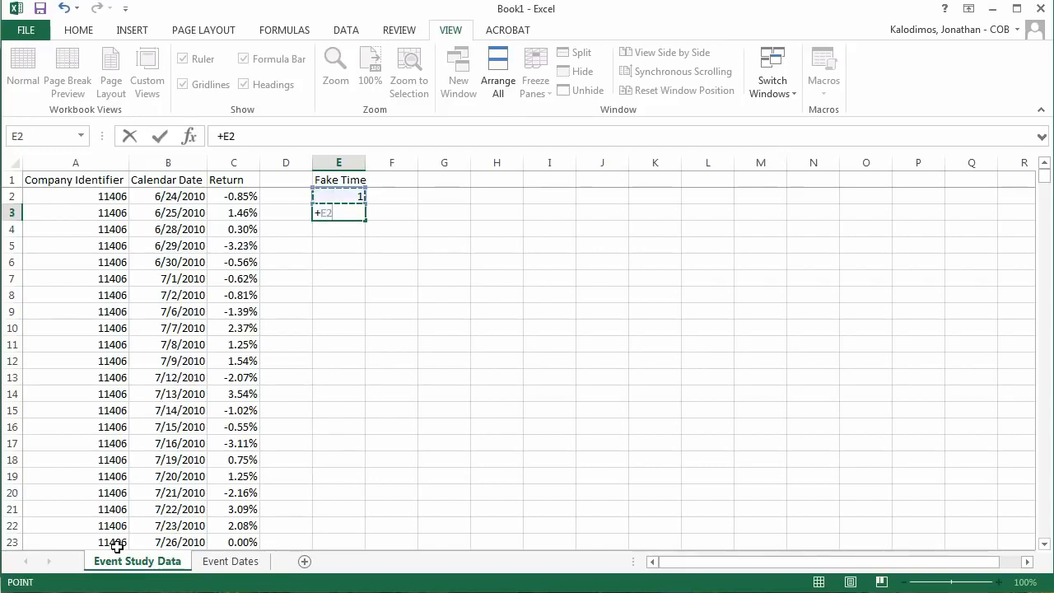
text(+1)
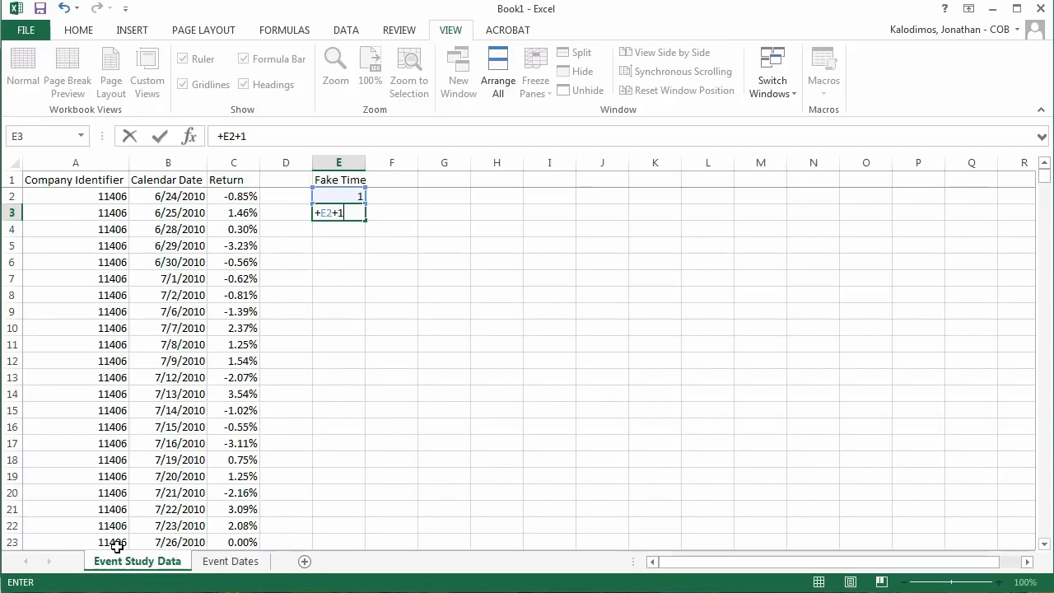
key(Return)
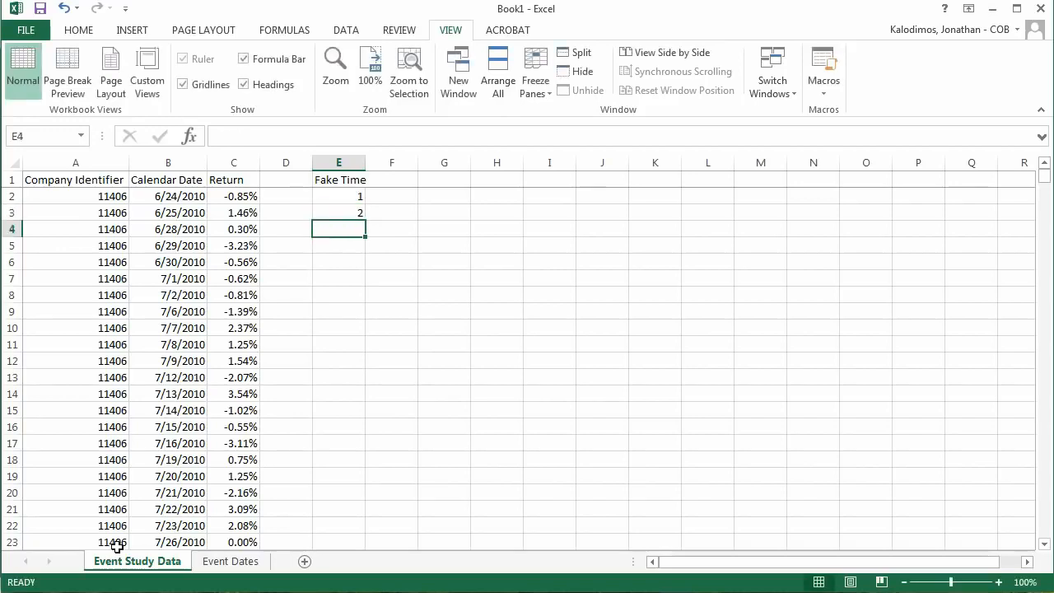
click(359, 215)
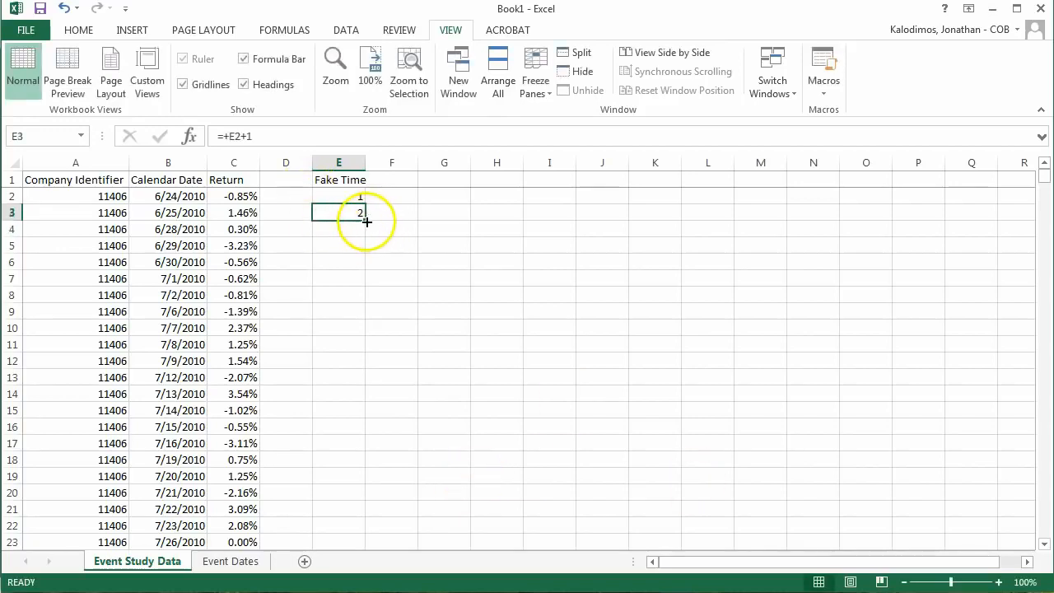
drag(366, 221, 350, 494)
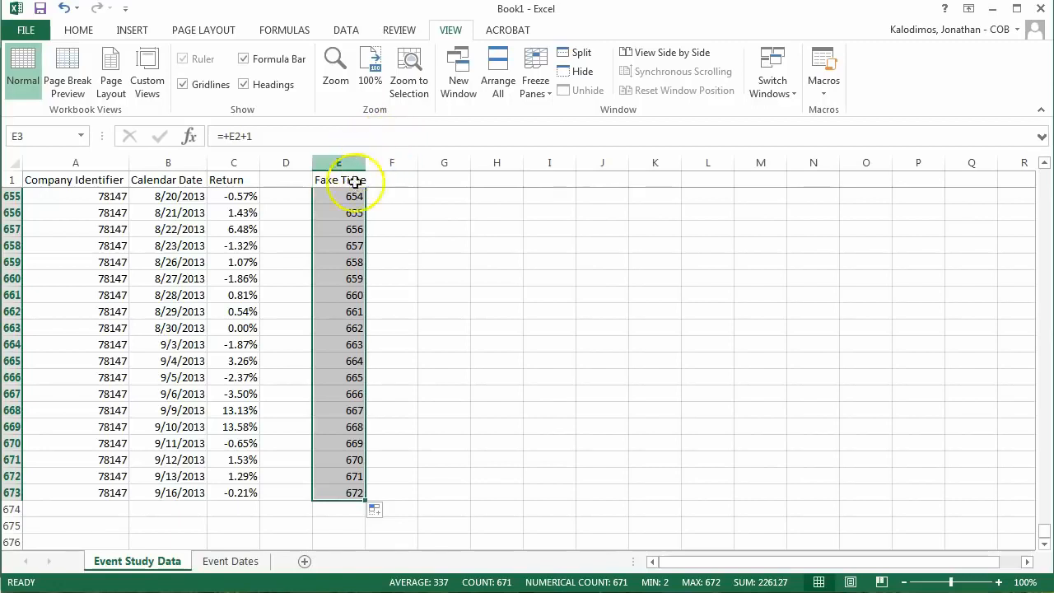
Step: Replace the formulas in the whole Fake Time column with their values
click(353, 278)
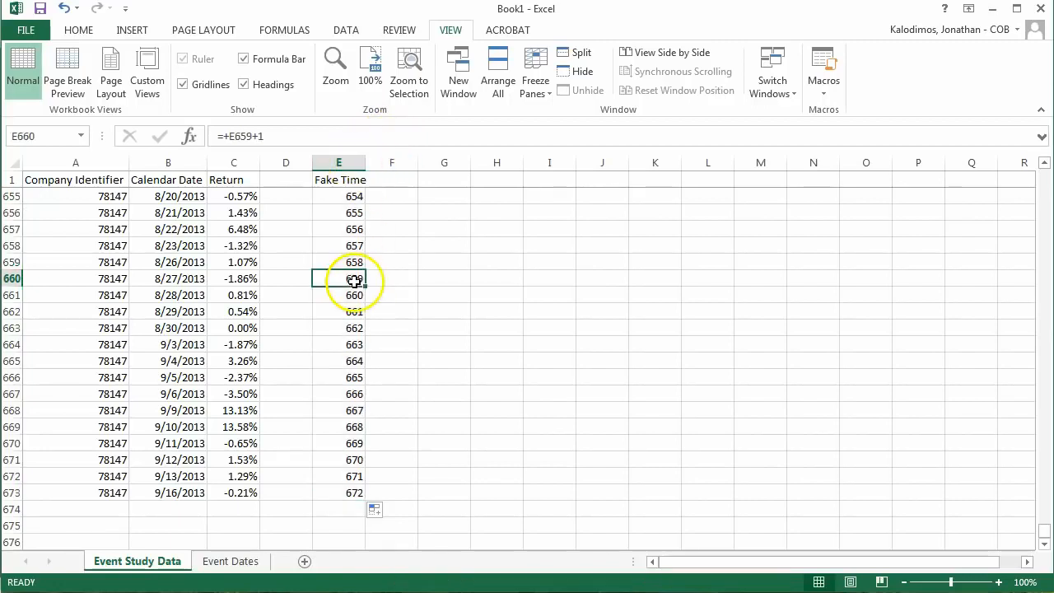
click(338, 163)
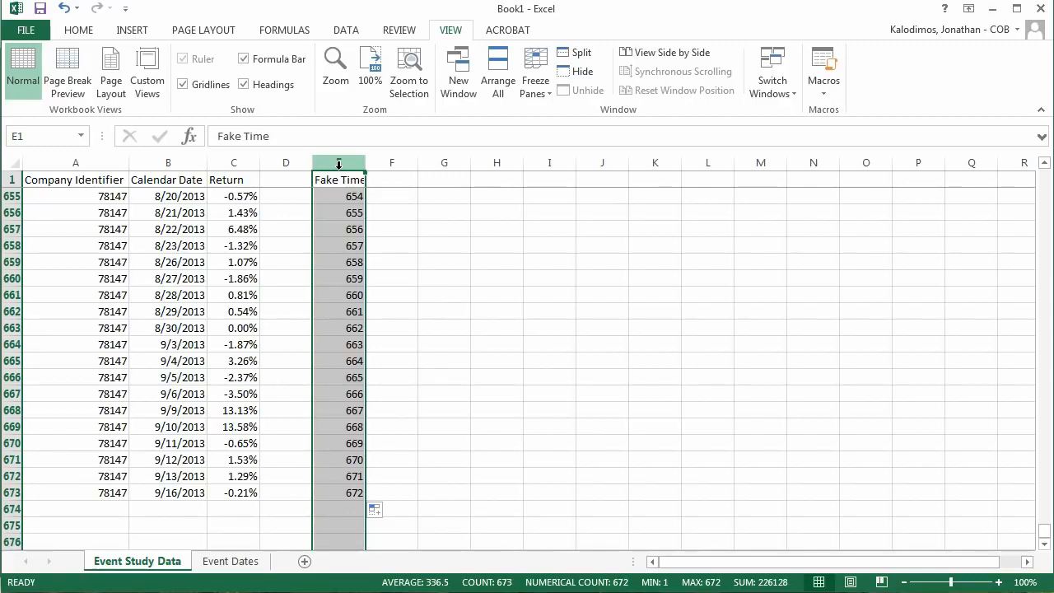
key(ctrl+c)
right_click(344, 216)
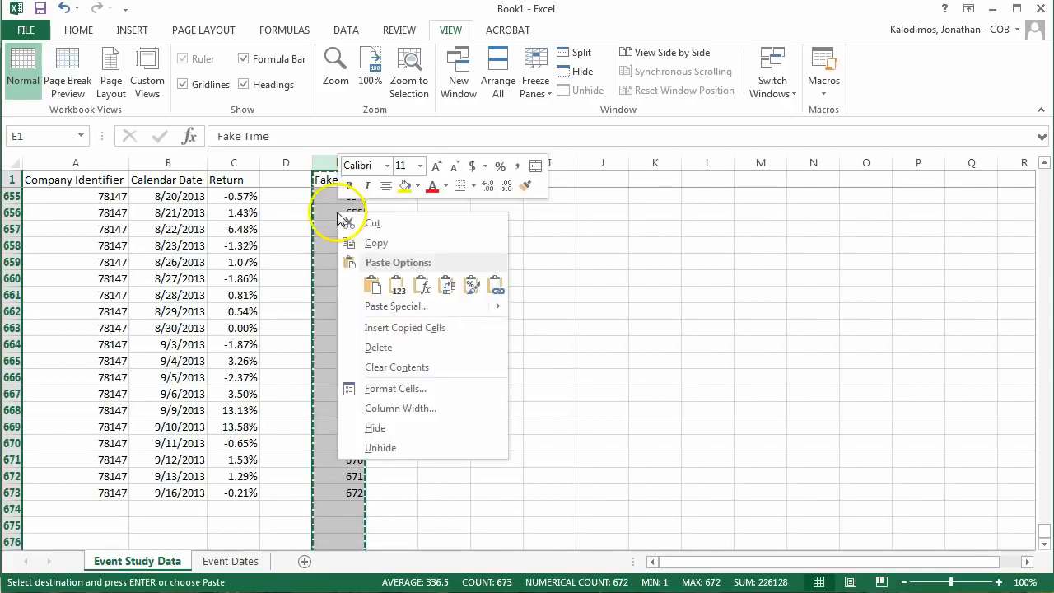
mouse_move(392, 305)
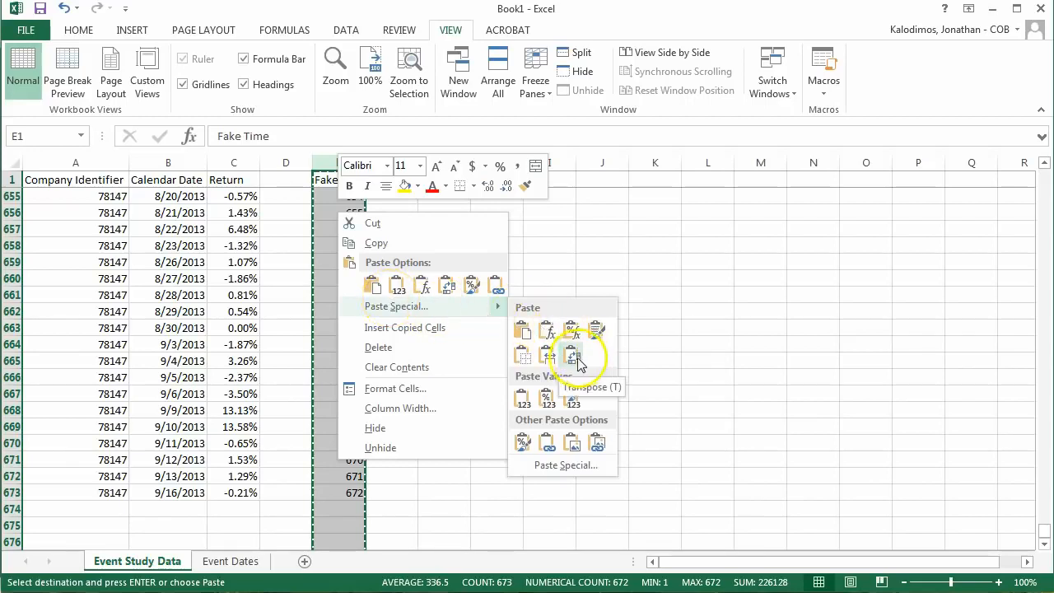
click(521, 401)
click(354, 377)
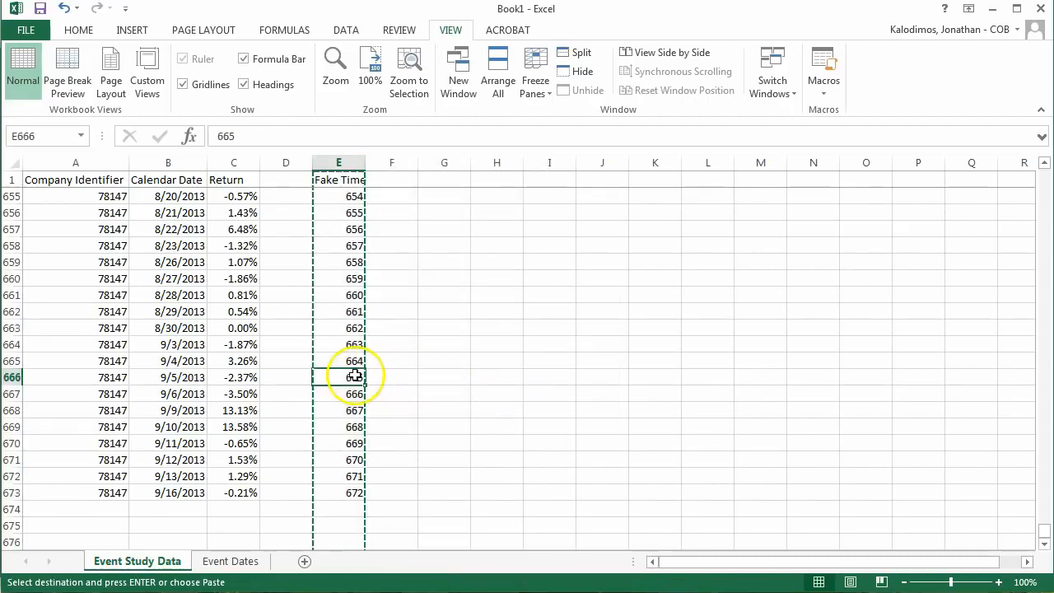
key(Escape)
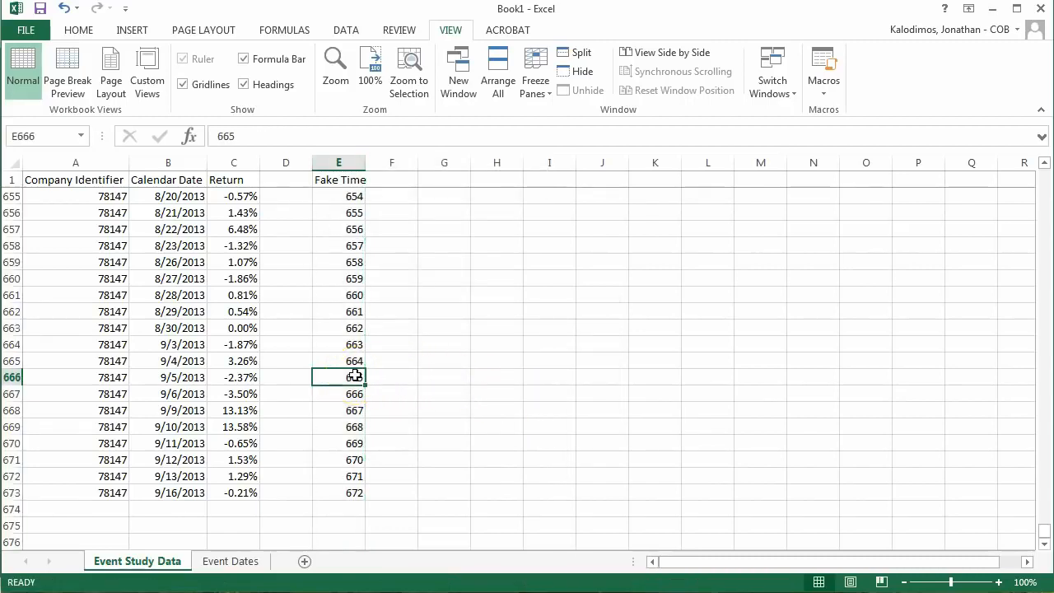
Step: Look up company 11406's event date in the Event Dates sheet and enter its fake time, 91, in F92 beside the 11/1/2010 row
click(400, 334)
key(ctrl+Up)
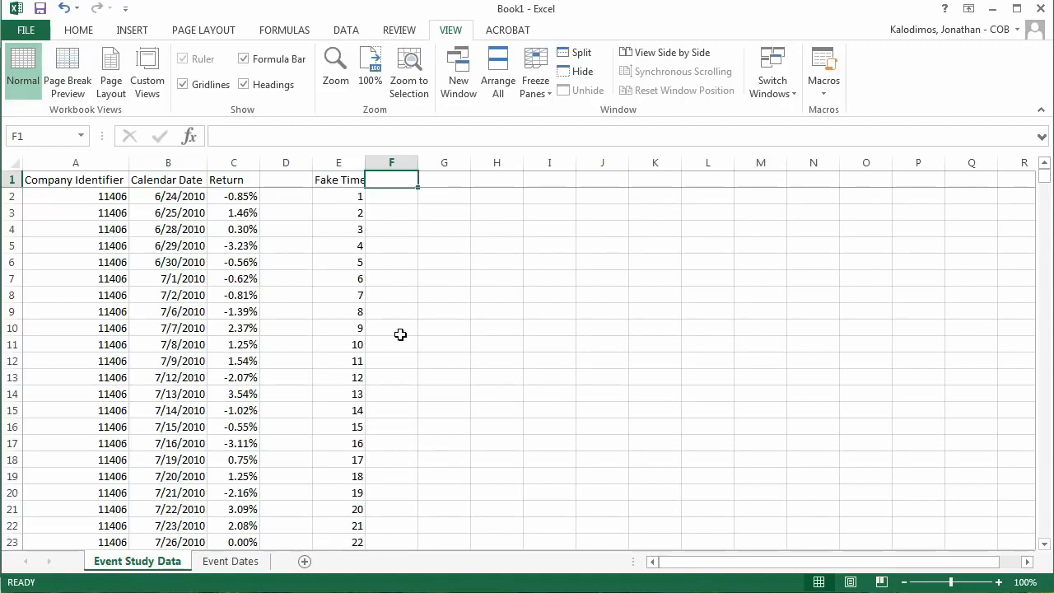
click(233, 560)
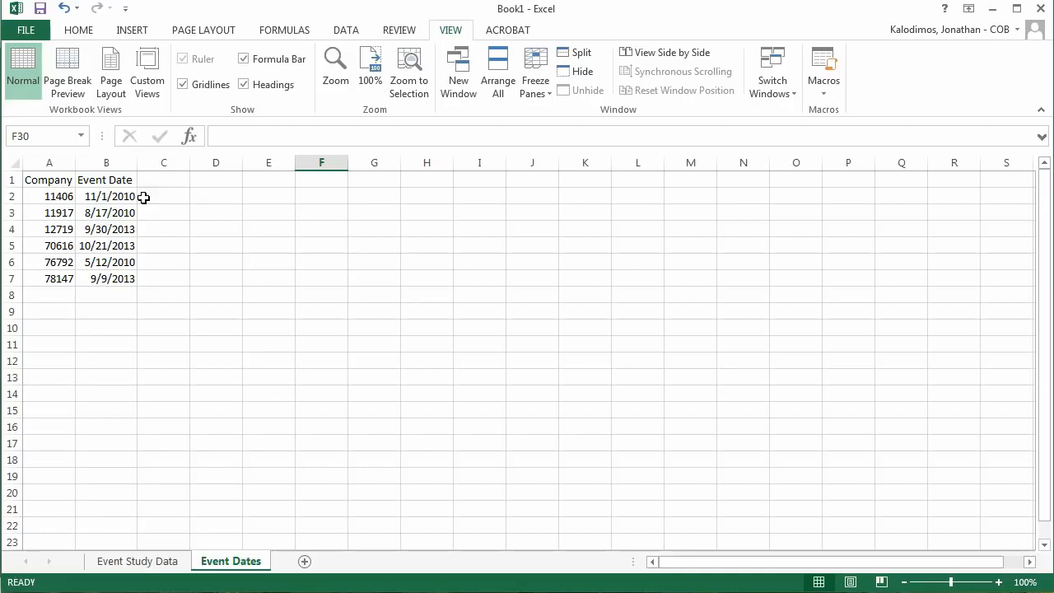
click(144, 563)
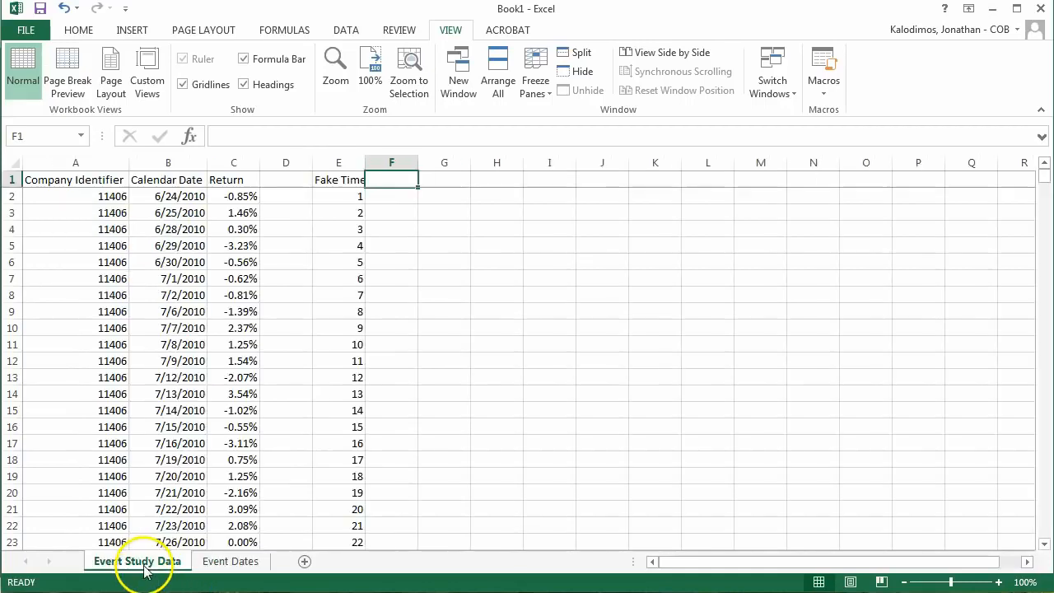
scroll(356, 354, down, 9)
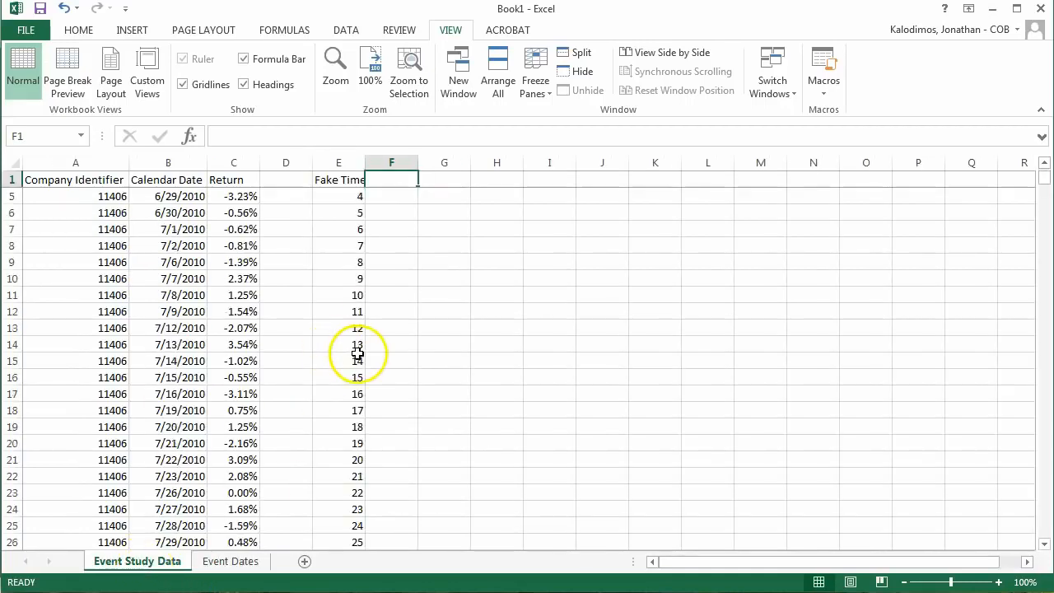
scroll(362, 356, down, 11)
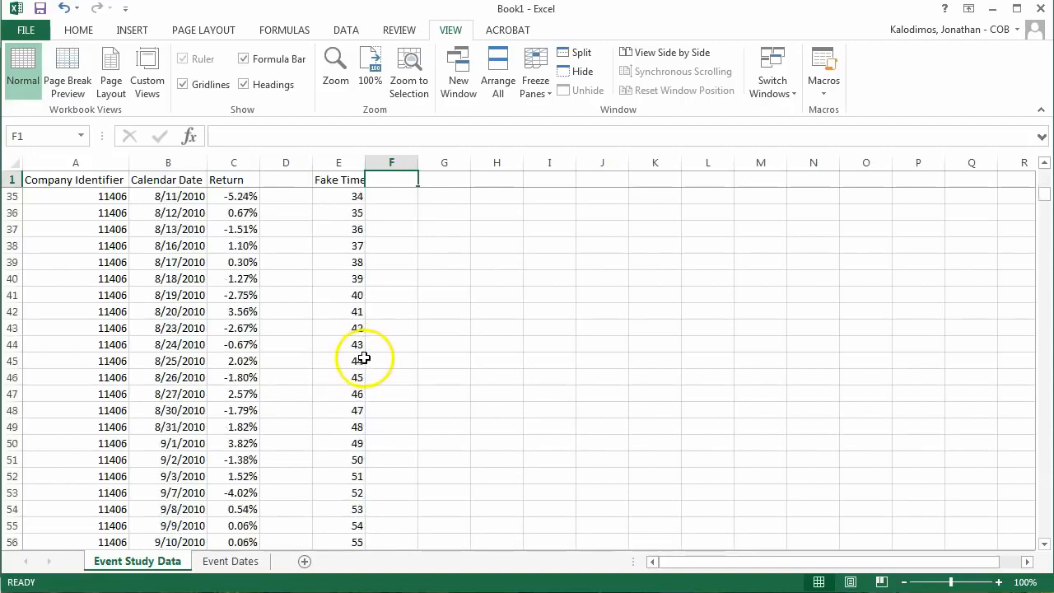
scroll(366, 354, down, 8)
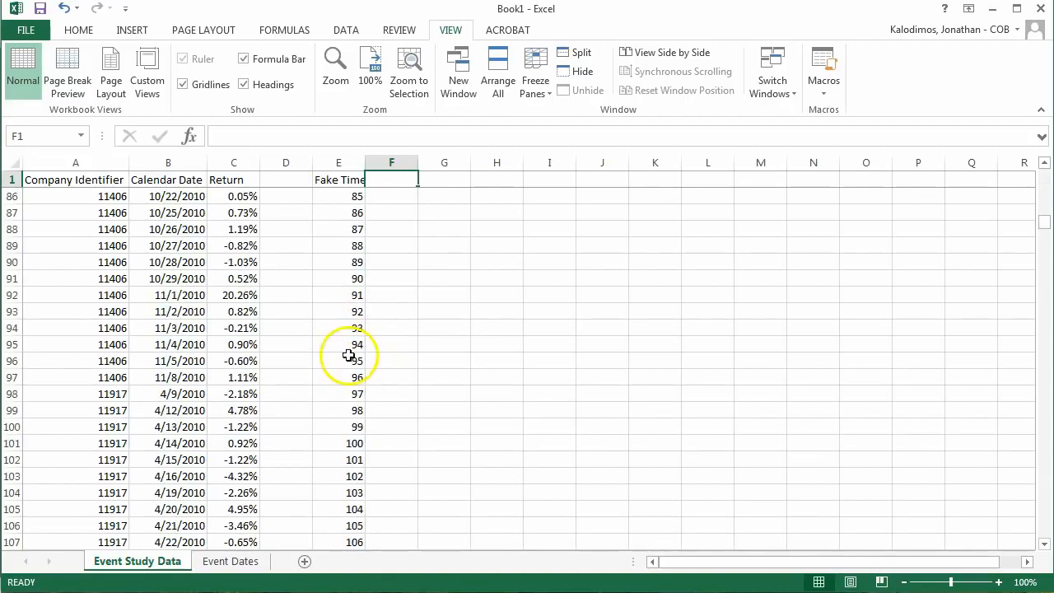
click(404, 293)
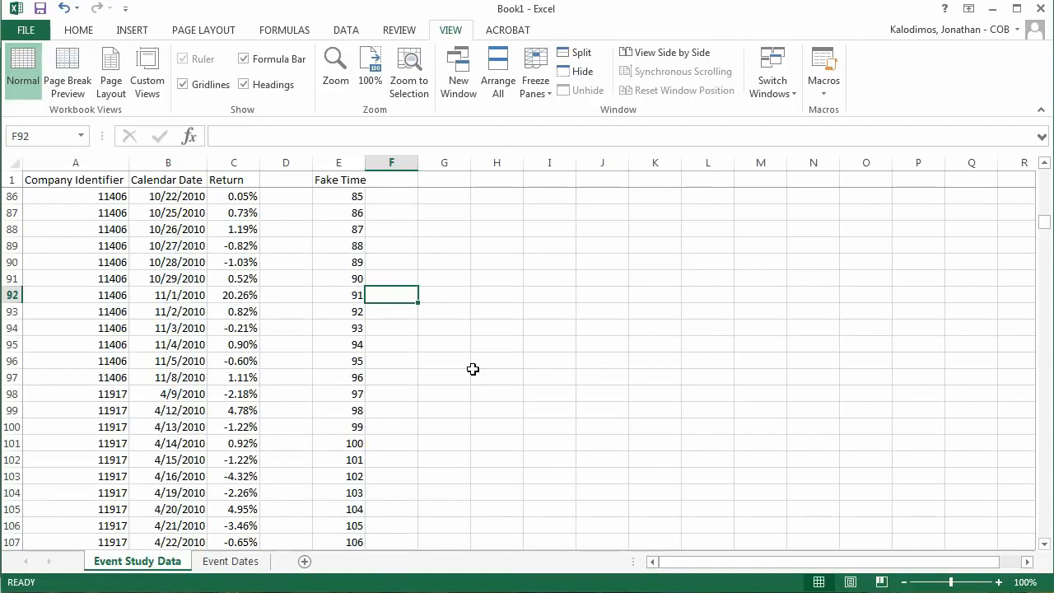
text(91)
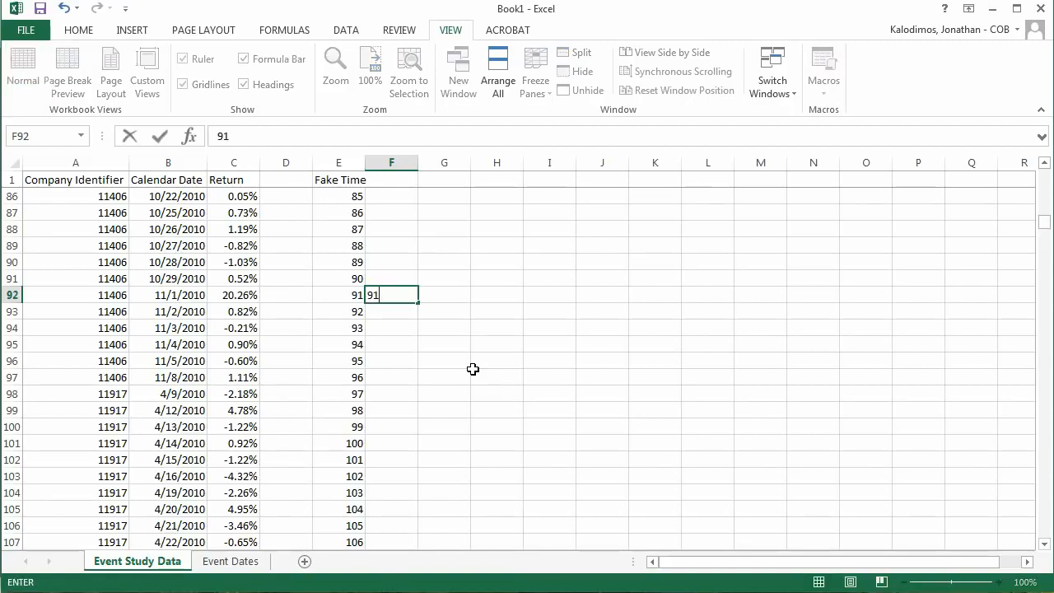
key(Return)
key(Up)
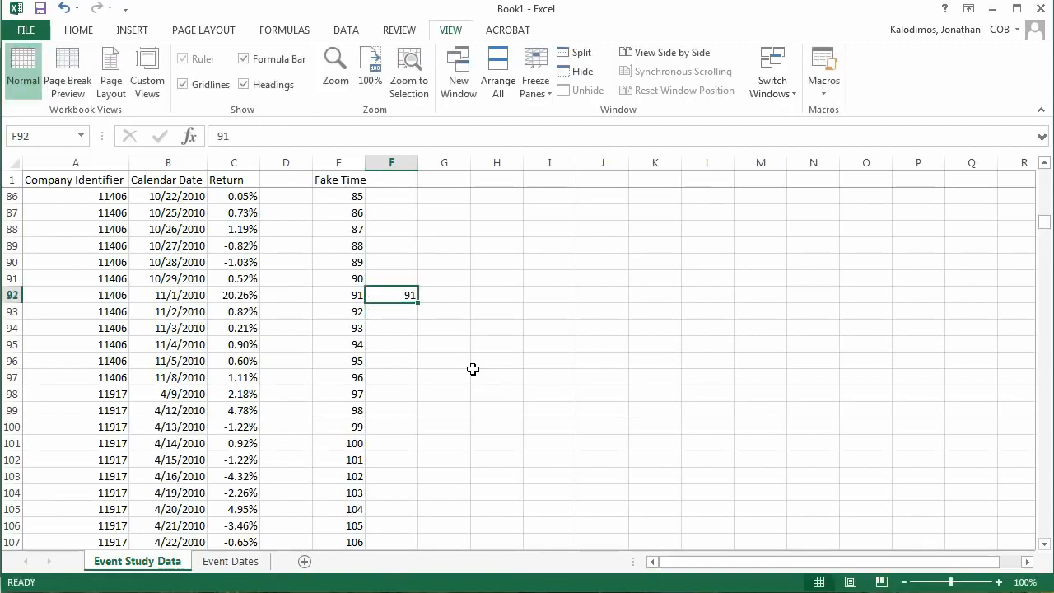
Step: Copy the event's fake time, 91, from F92 into F2:F97 beside all of company 11406's rows
key(ctrl+c)
key(Down)
key(Down)
key(Down)
key(Down)
key(Down)
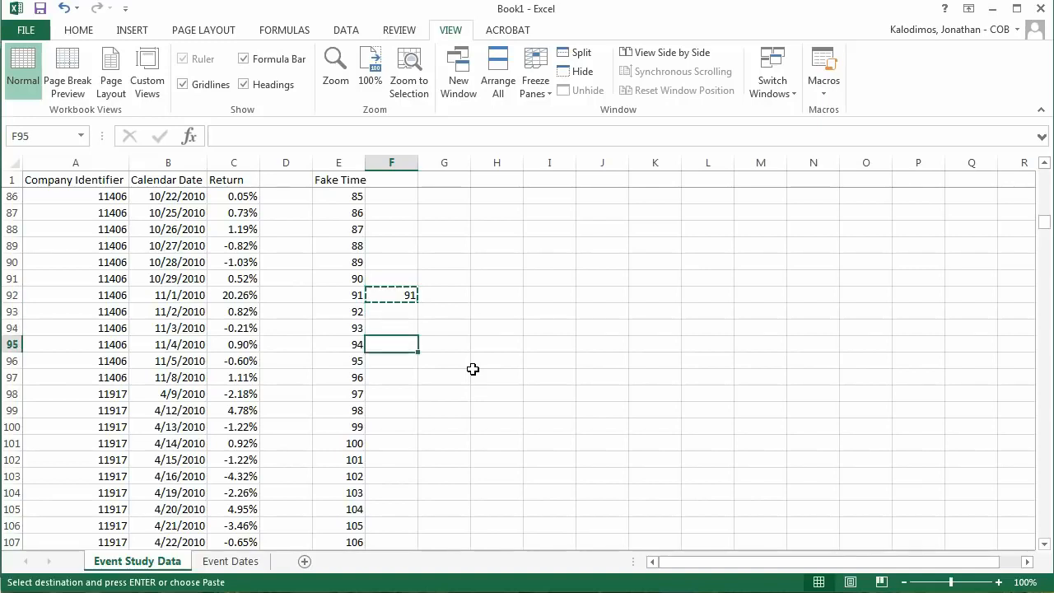
key(Down)
key(Down)
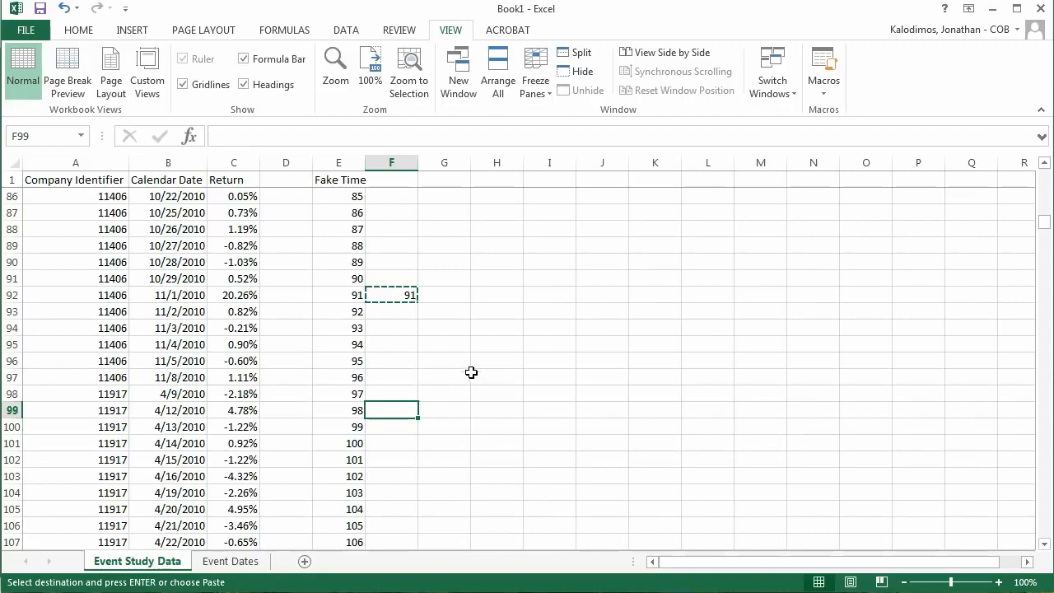
click(399, 376)
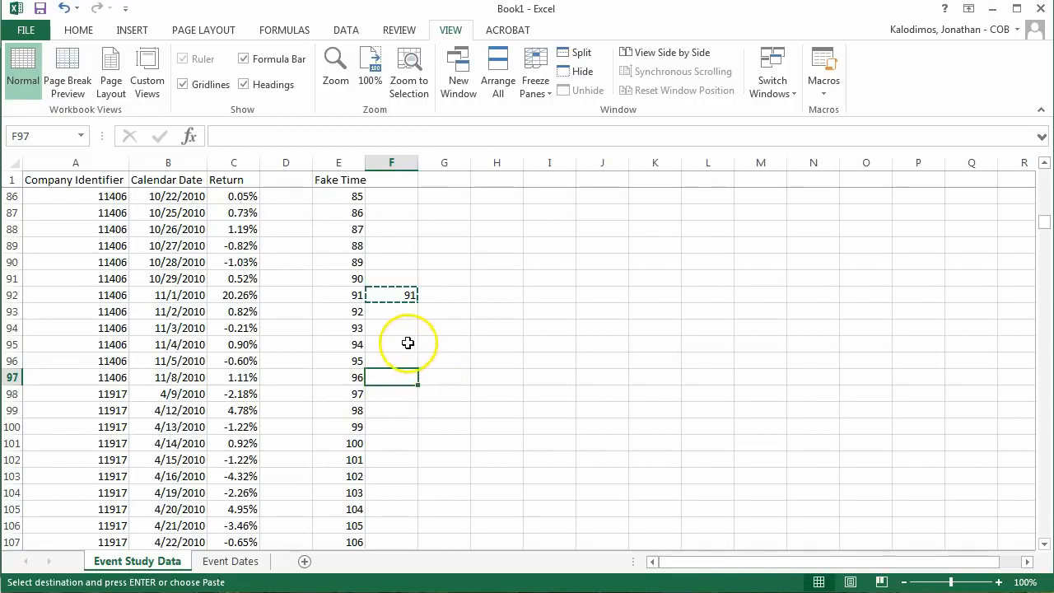
scroll(407, 343, up, 2)
scroll(407, 342, up, 20)
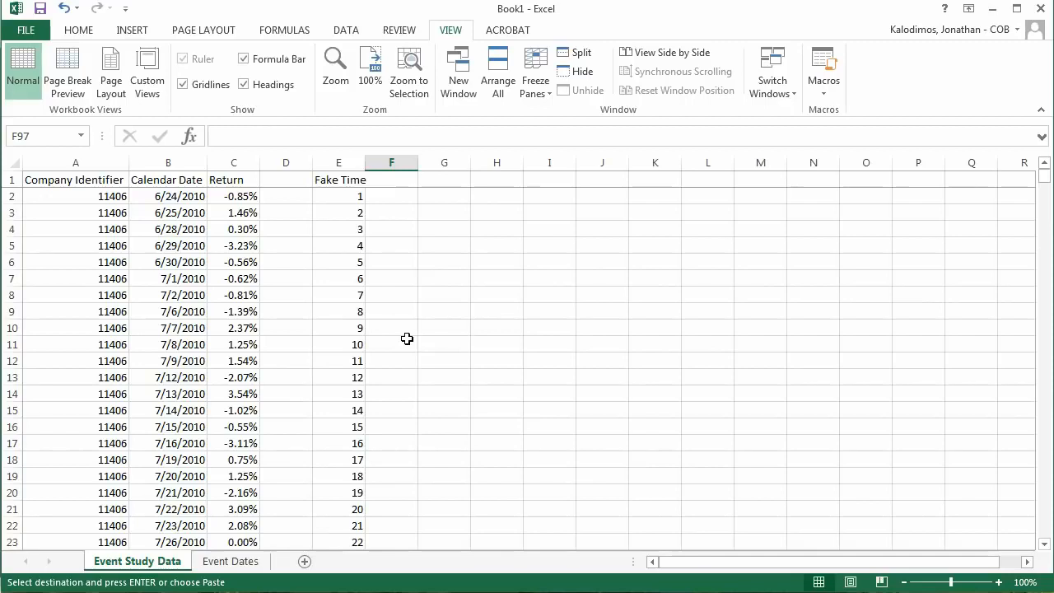
shift+click(393, 198)
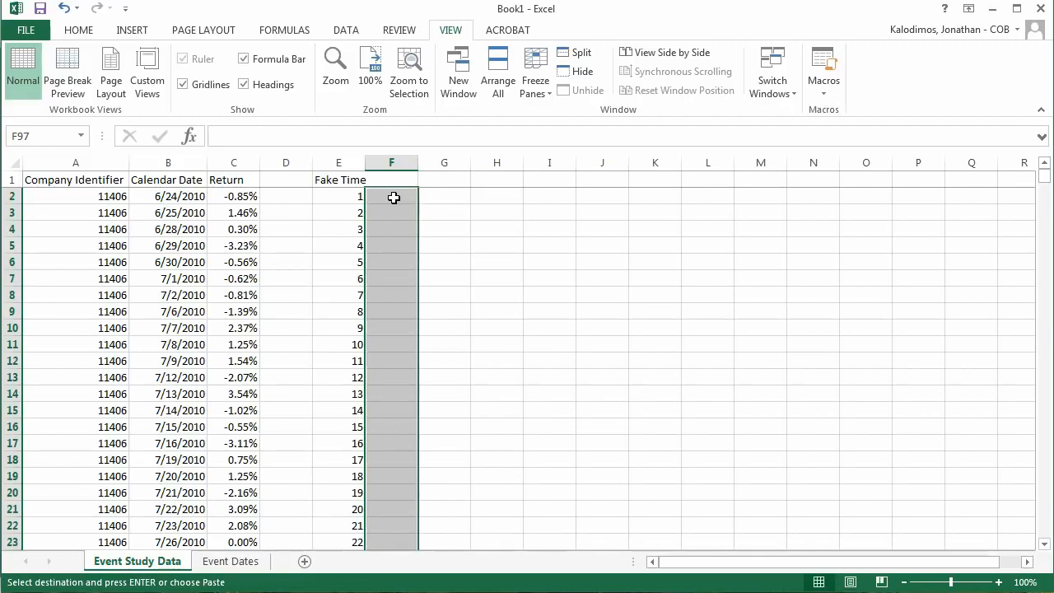
key(ctrl+v)
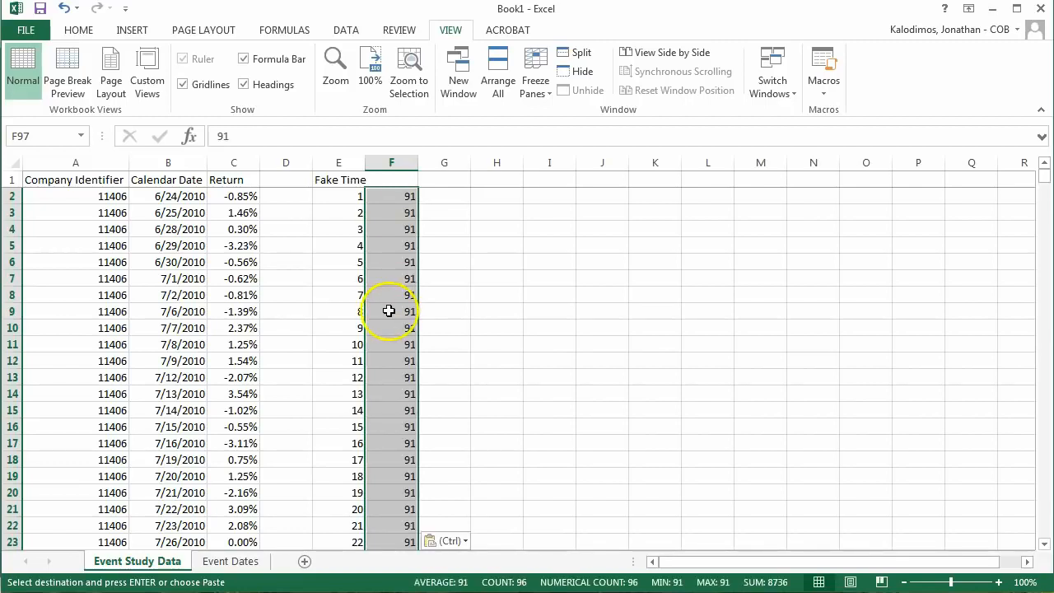
Step: Enter the heading Fake Time Event Date in F1 and fit columns E and F to their contents
click(381, 182)
text(Fake Tie)
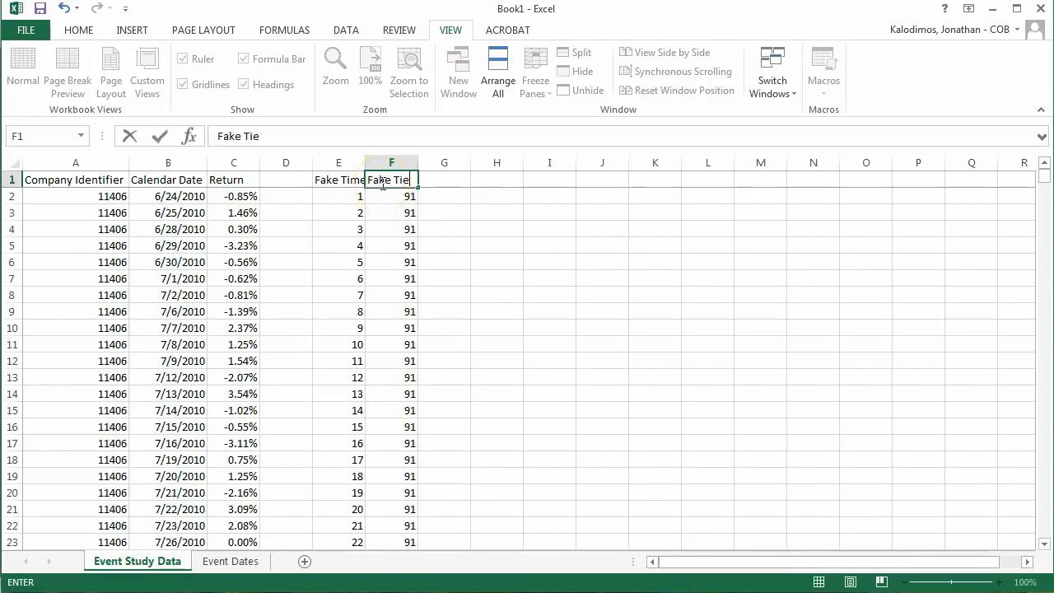
key(BackSpace)
text(me Event Date)
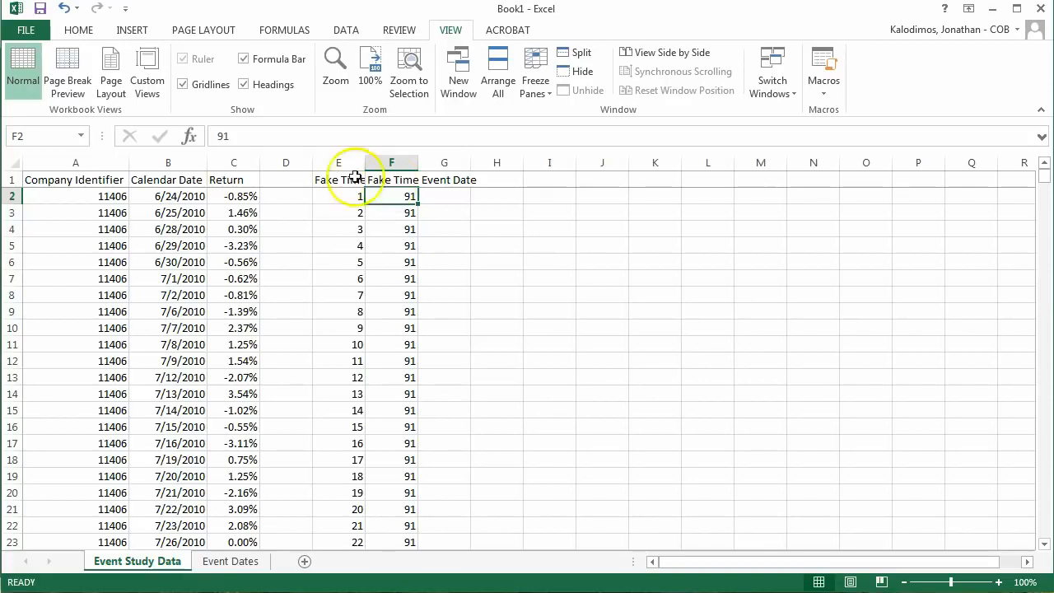
double_click(366, 162)
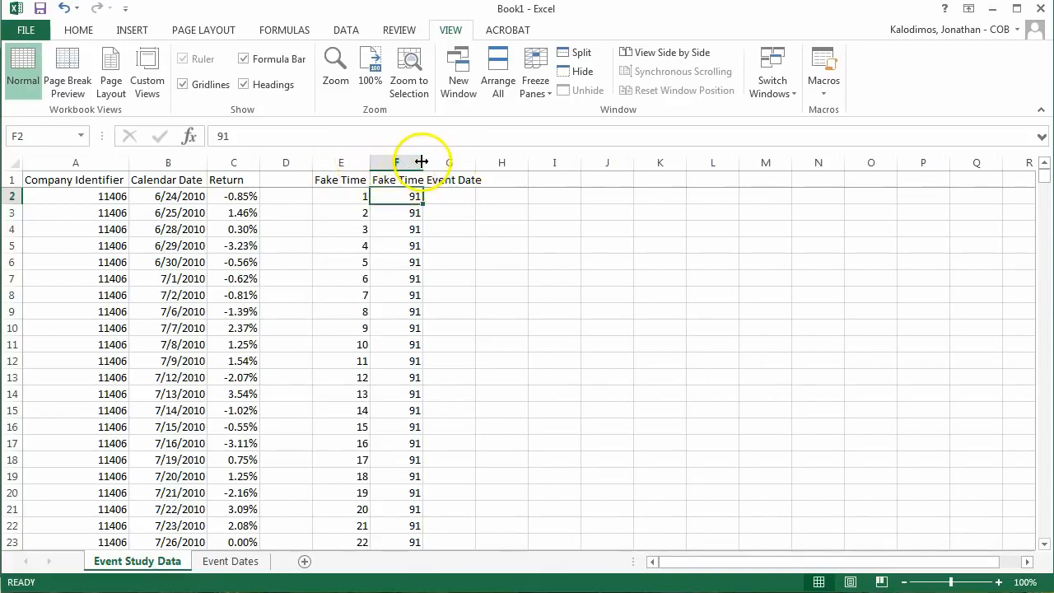
double_click(421, 162)
Step: Enter the heading Event Time in G1 and the formula +E2-F2 in G2
click(516, 178)
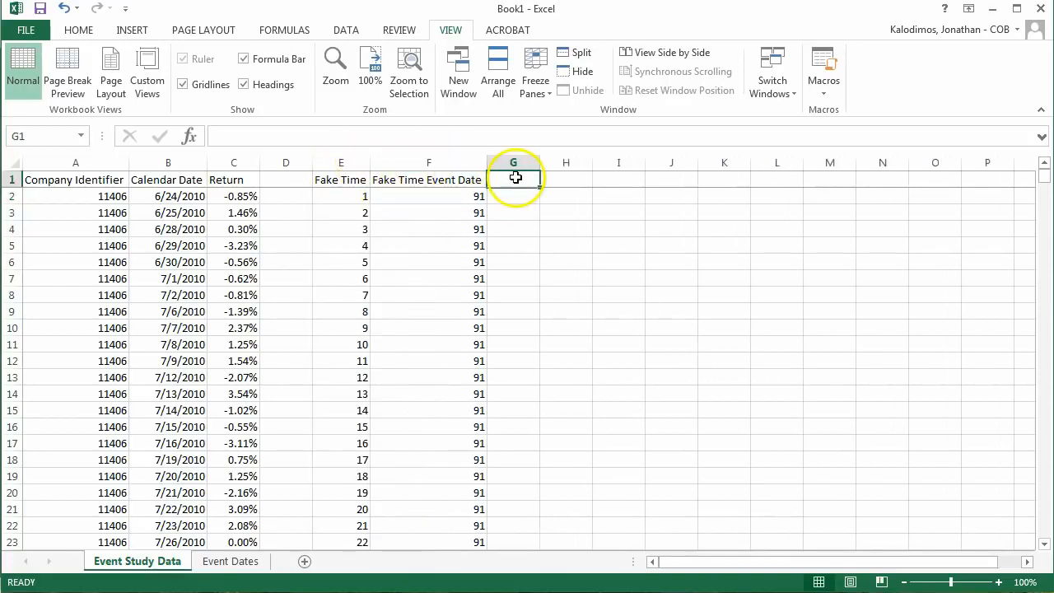
text(Event Time)
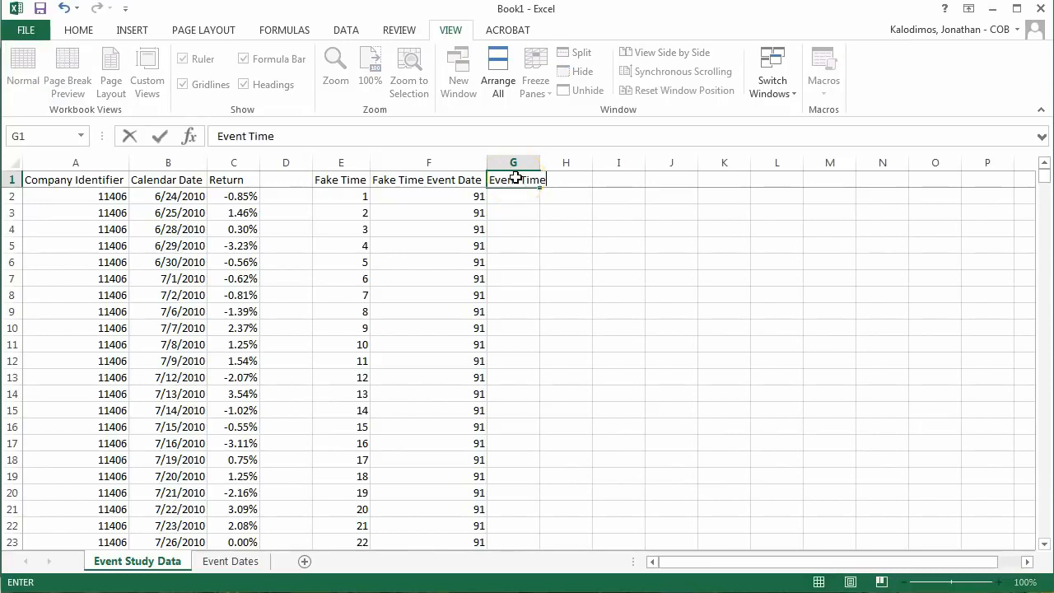
key(Return)
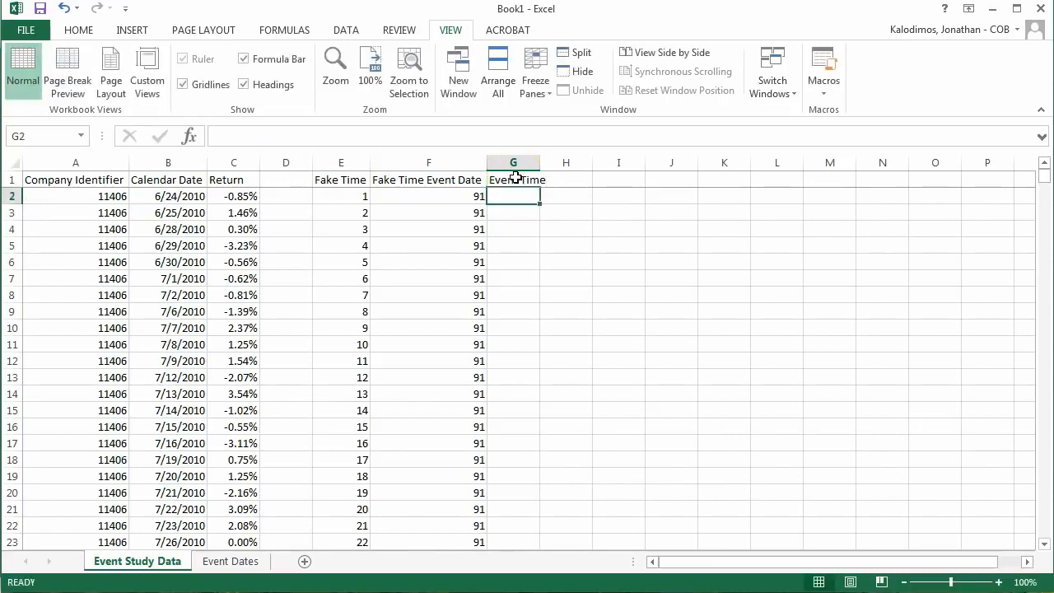
text(+)
key(Left)
key(Left)
text(-)
key(Left)
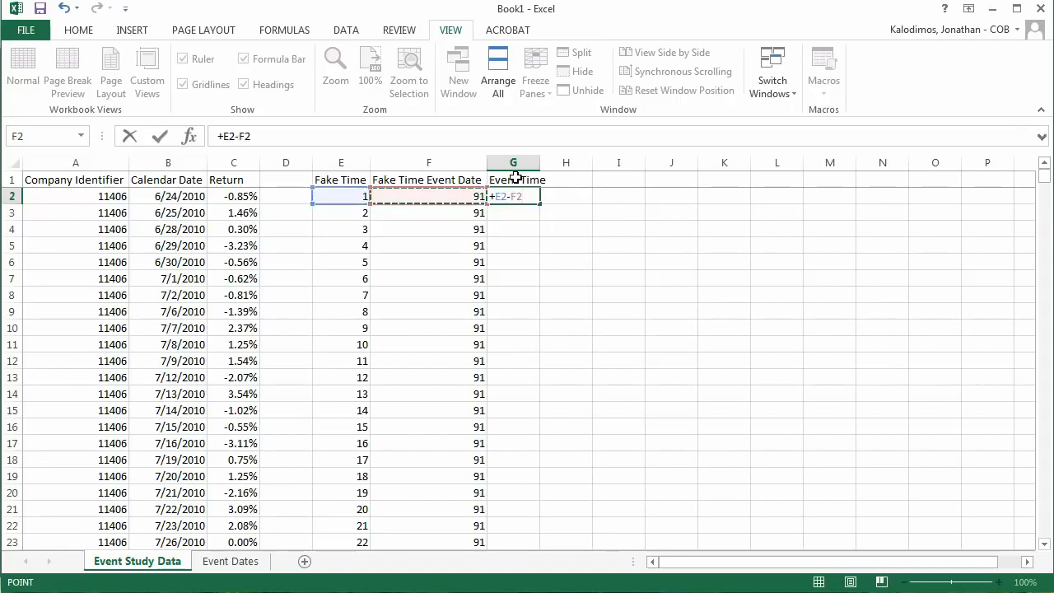
key(Return)
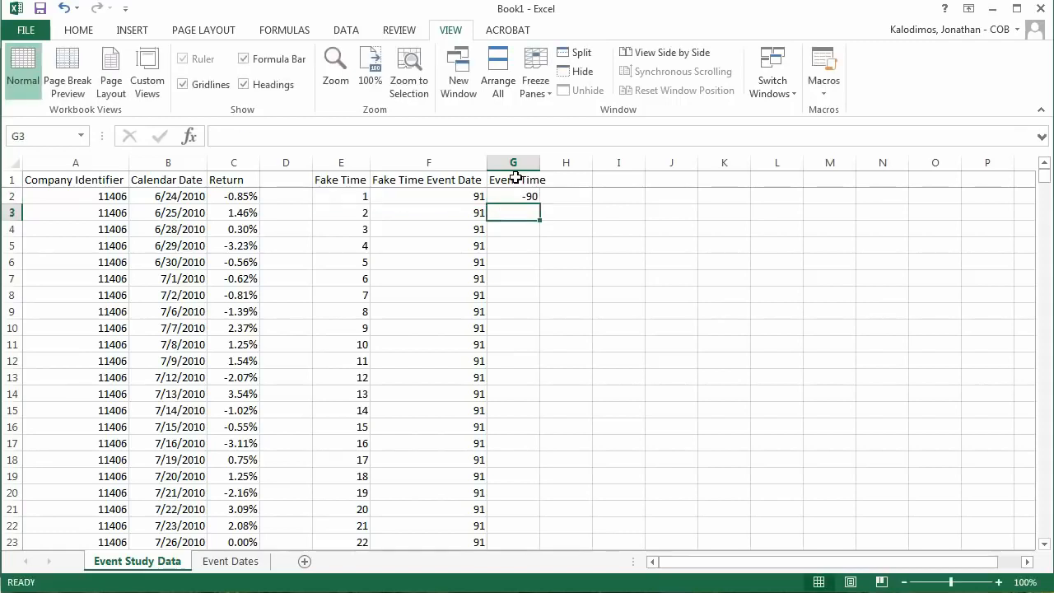
Step: Fill the Event Time formula from G2 down to G97, company 11406's last row
key(Left)
key(ctrl+Down)
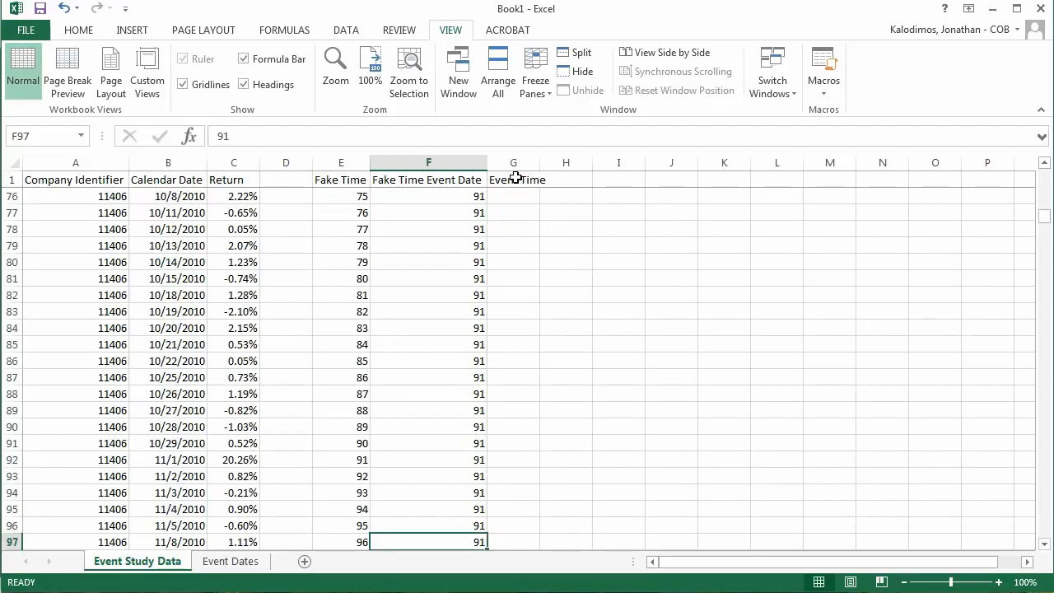
key(Down)
key(Up)
key(Right)
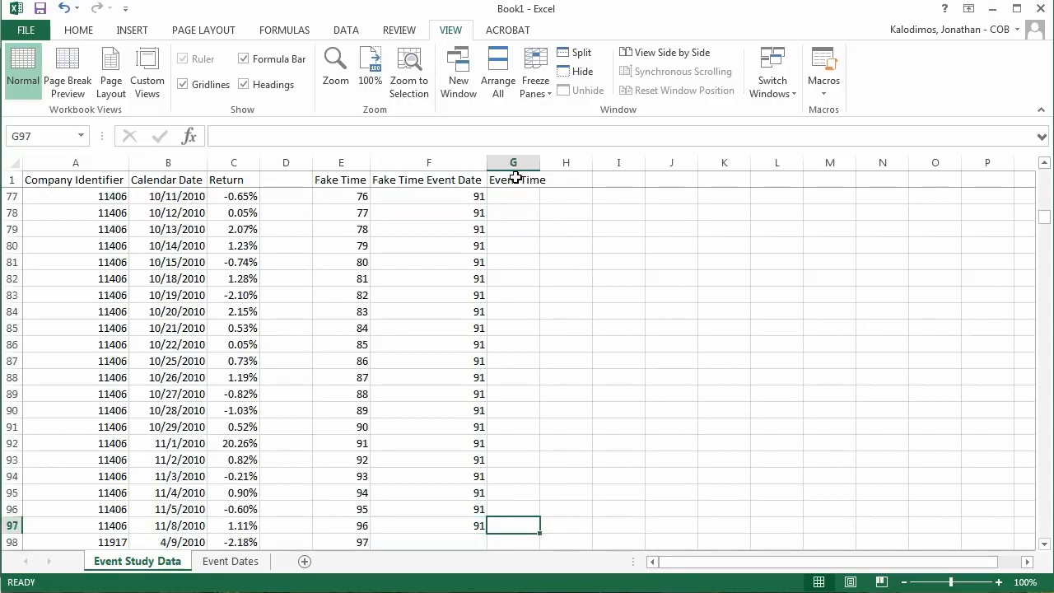
key(ctrl+shift+Up)
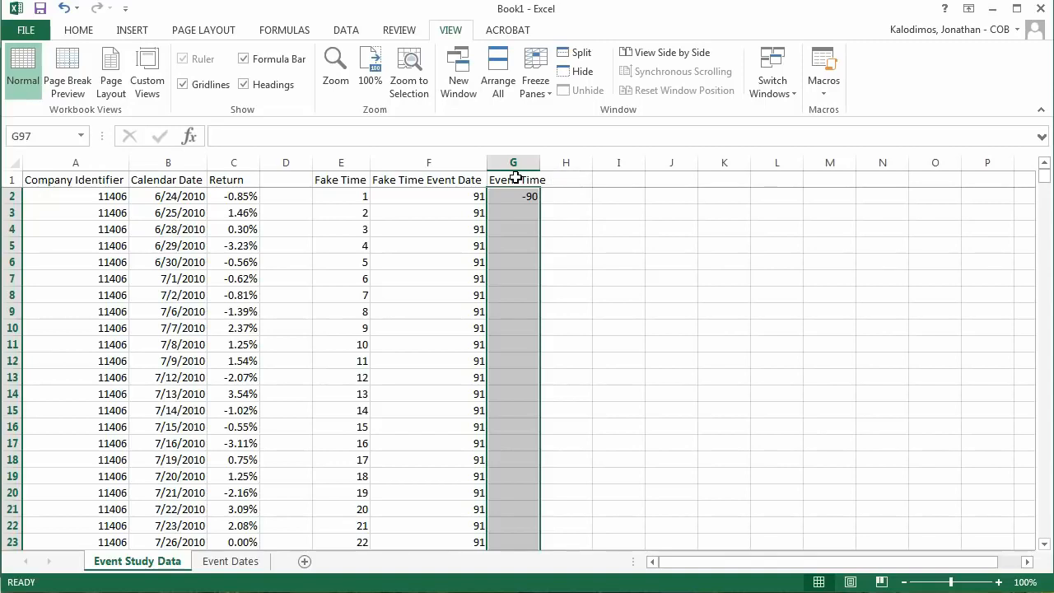
key(ctrl+d)
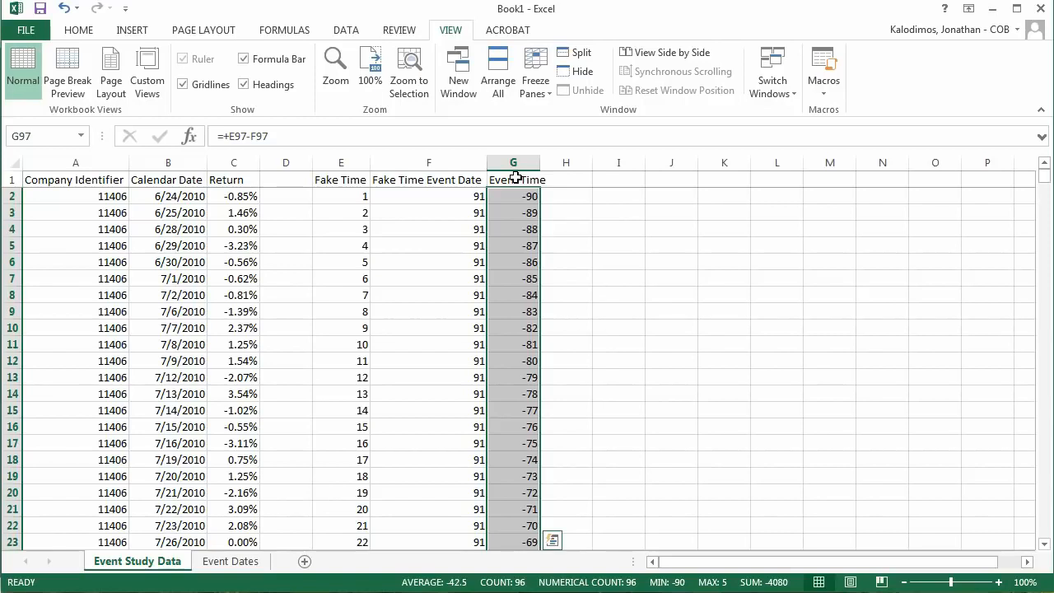
Step: Repeat the fill of the Event Time formula from G2 over the first few rows below it
click(506, 198)
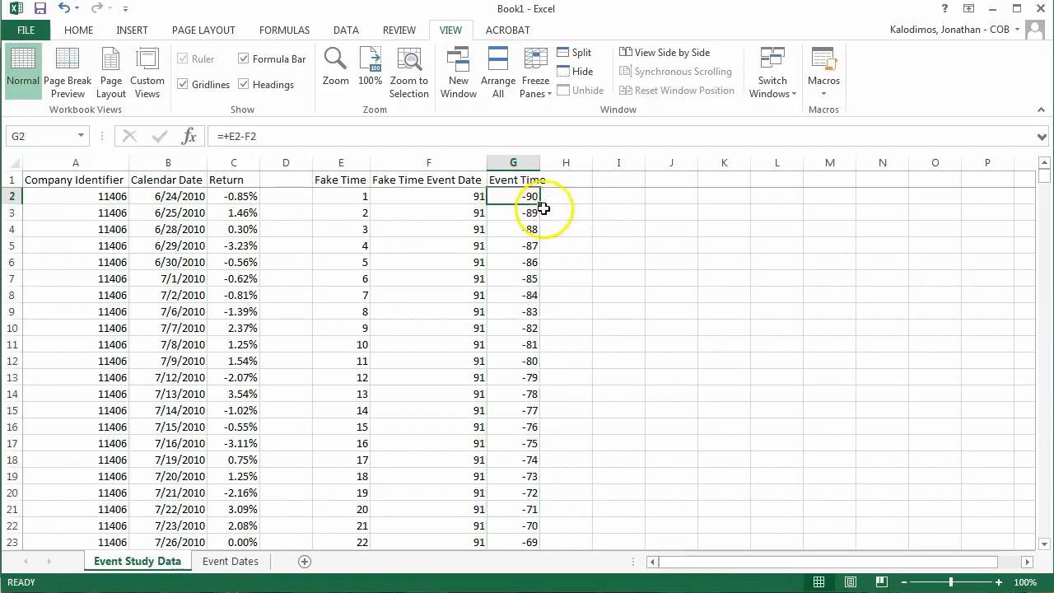
drag(541, 204, 540, 303)
click(531, 196)
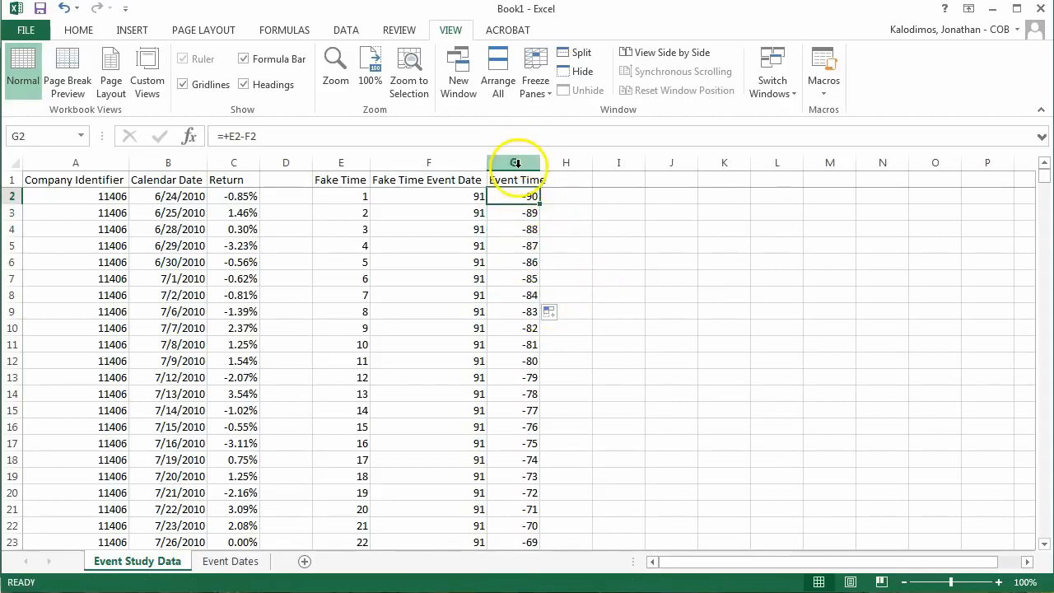
Step: Replace the formulas in the whole Event Time column with their values and check the rows through company 11406's last trading day
click(517, 163)
key(ctrl+c)
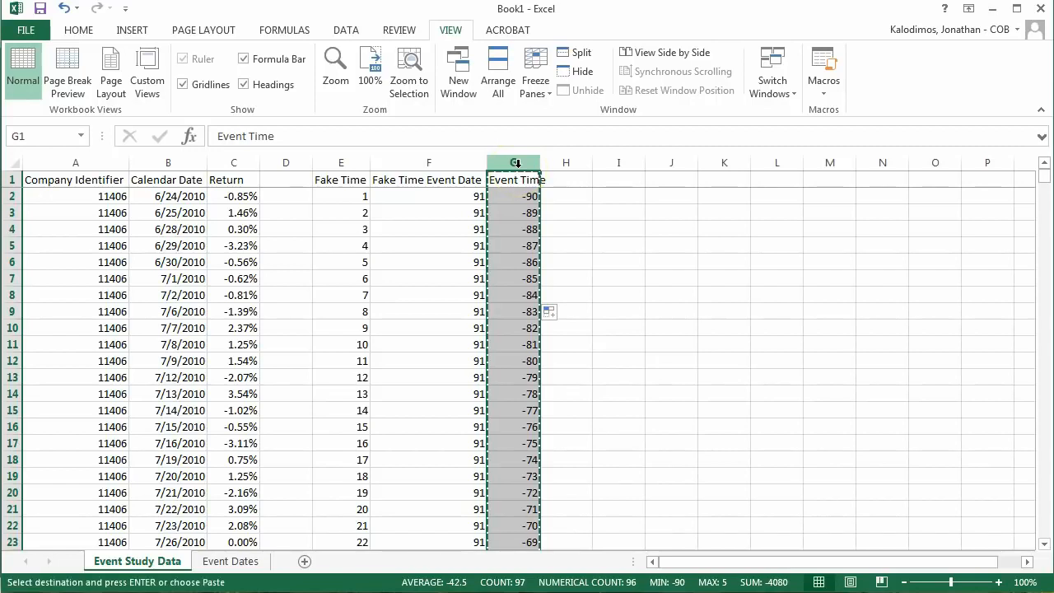
key(alt)
key(e)
key(s)
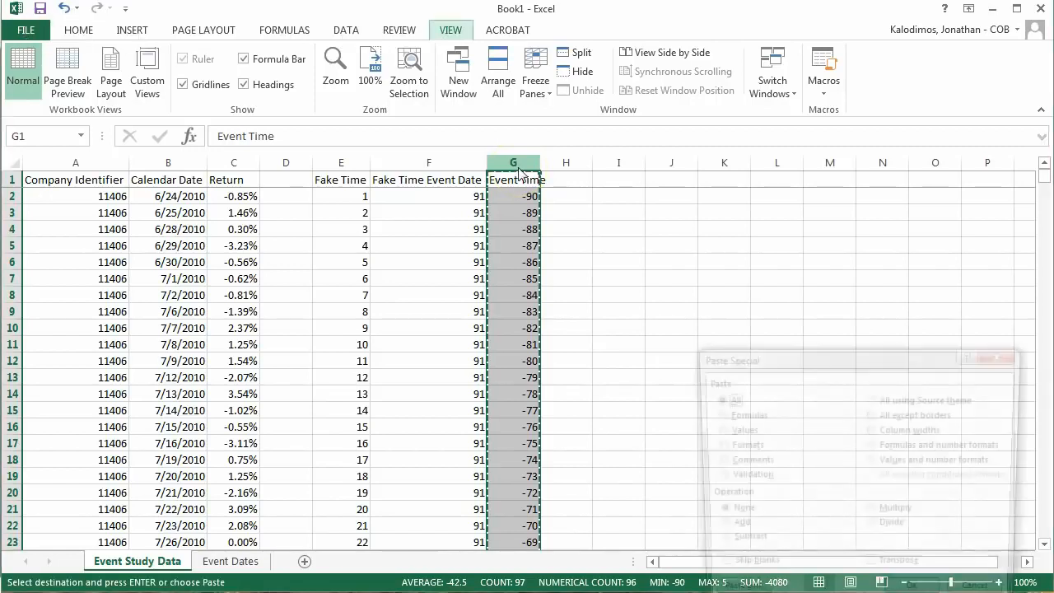
key(v)
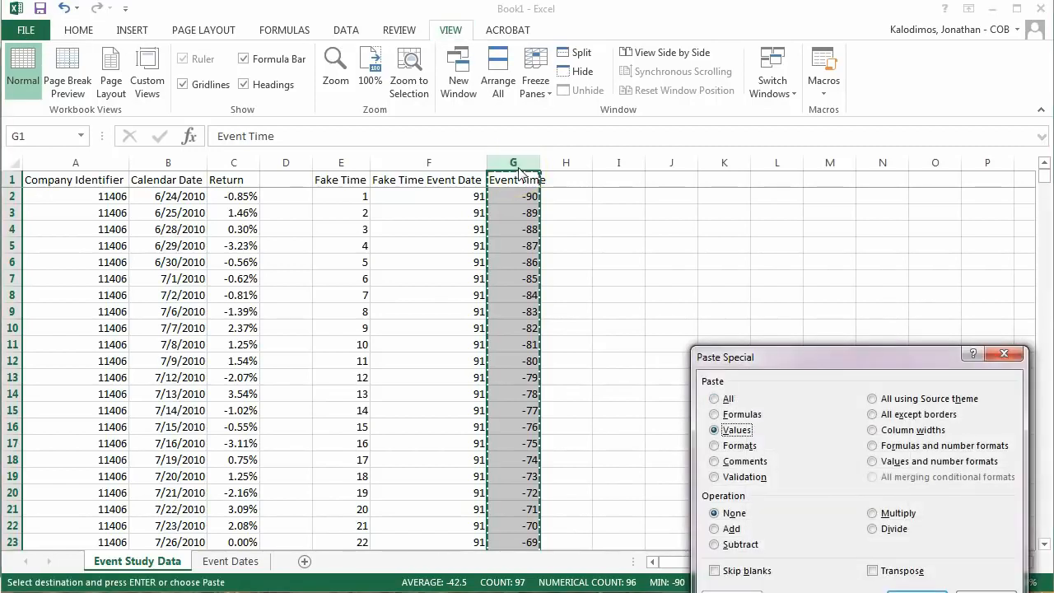
key(Return)
click(511, 233)
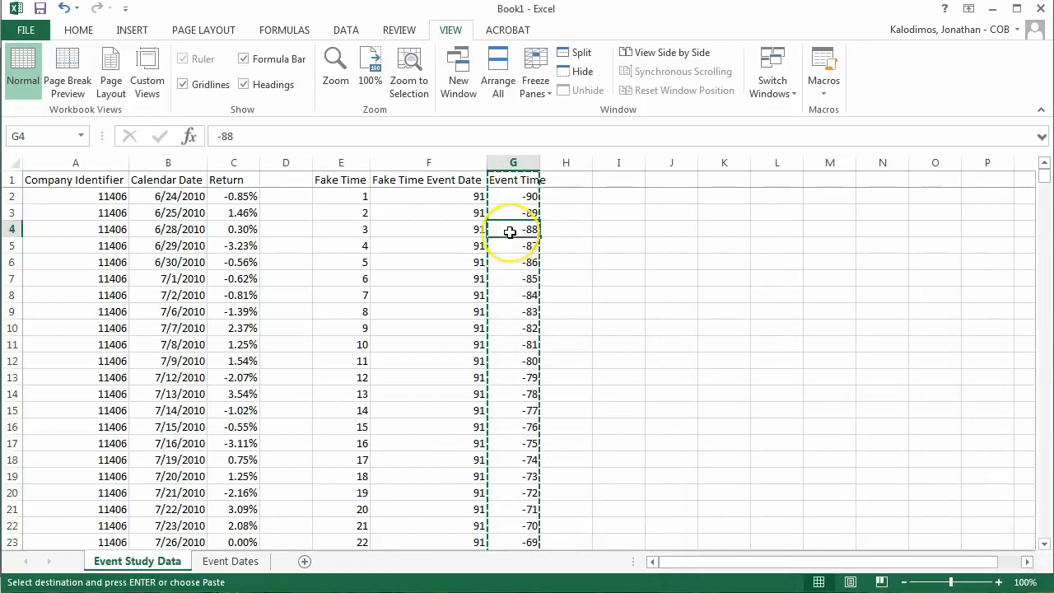
key(Escape)
key(ctrl+Down)
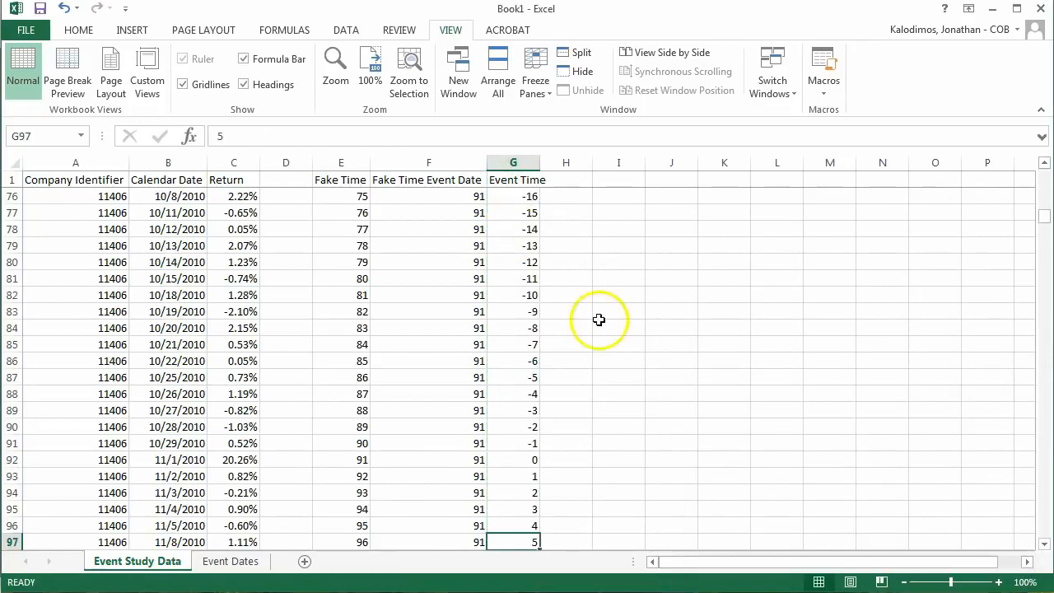
scroll(538, 365, down, 5)
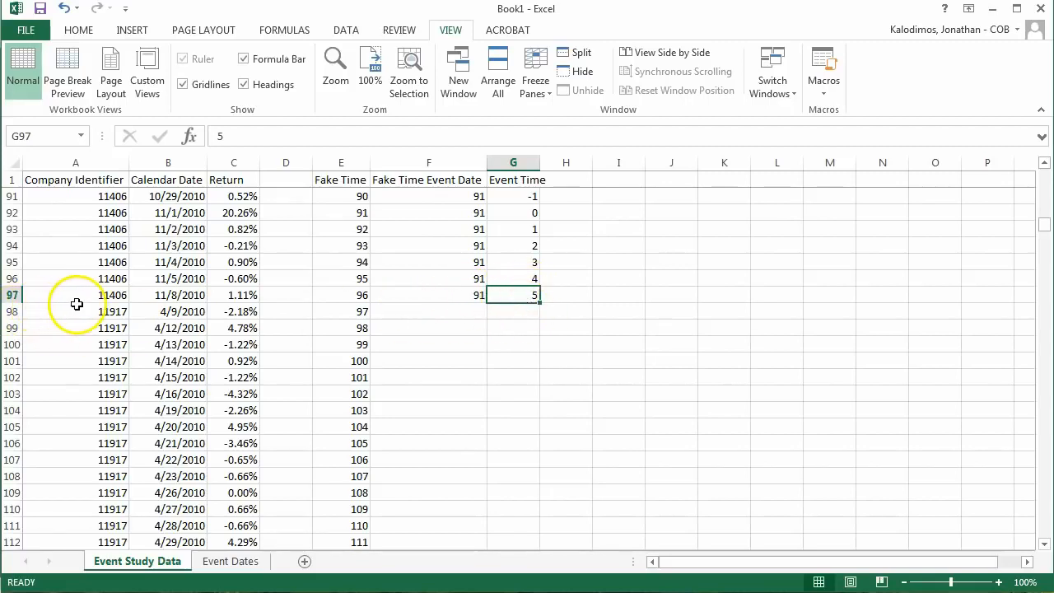
click(18, 294)
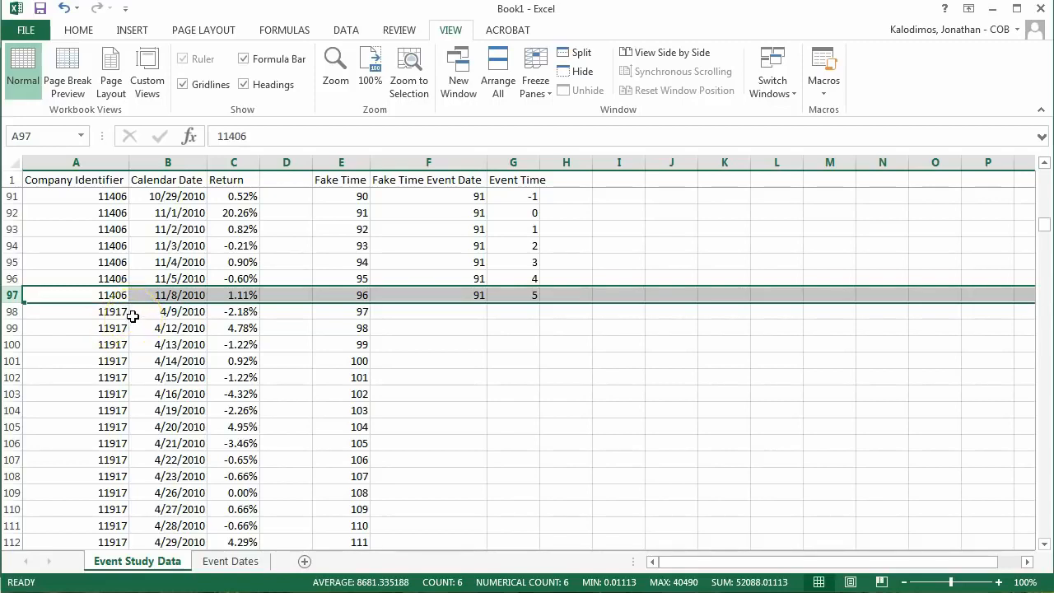
Step: Enter a formula in H2 averaging company 11406's returns before the event date, =AVERAGE(C2:C91)
click(563, 294)
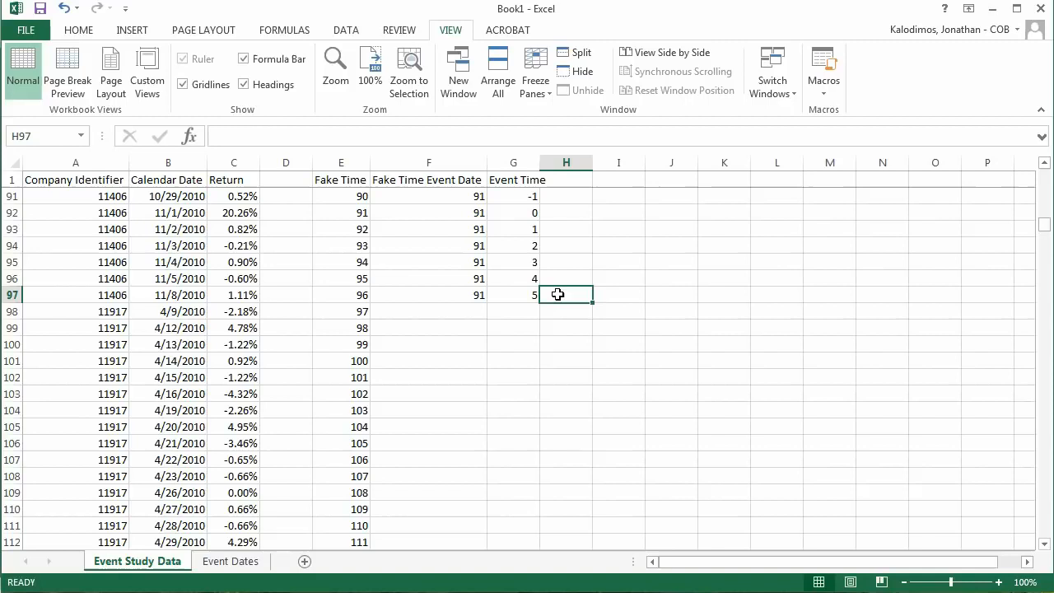
key(ctrl+Up)
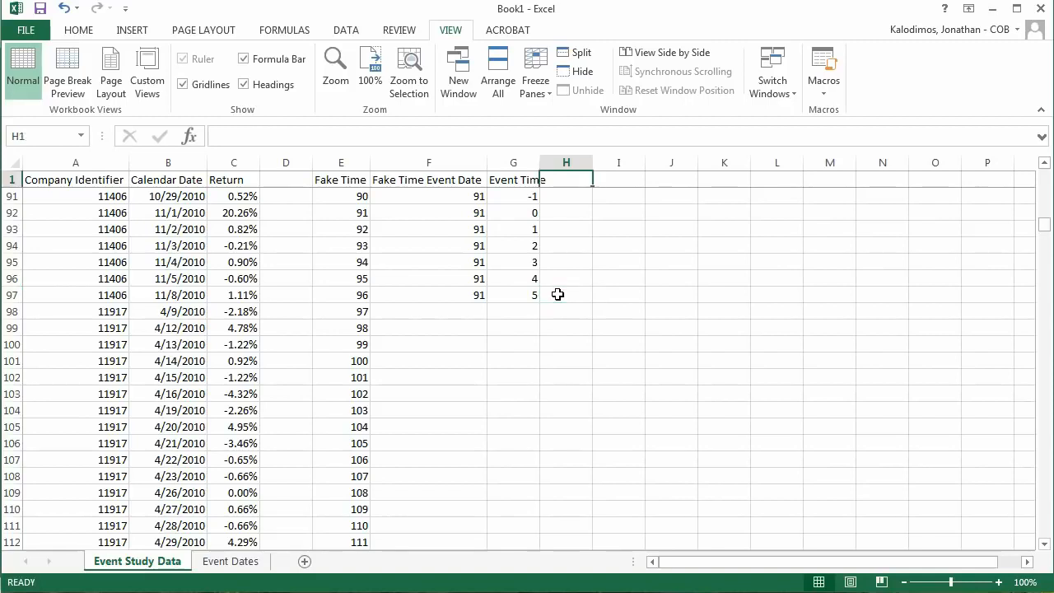
key(Down)
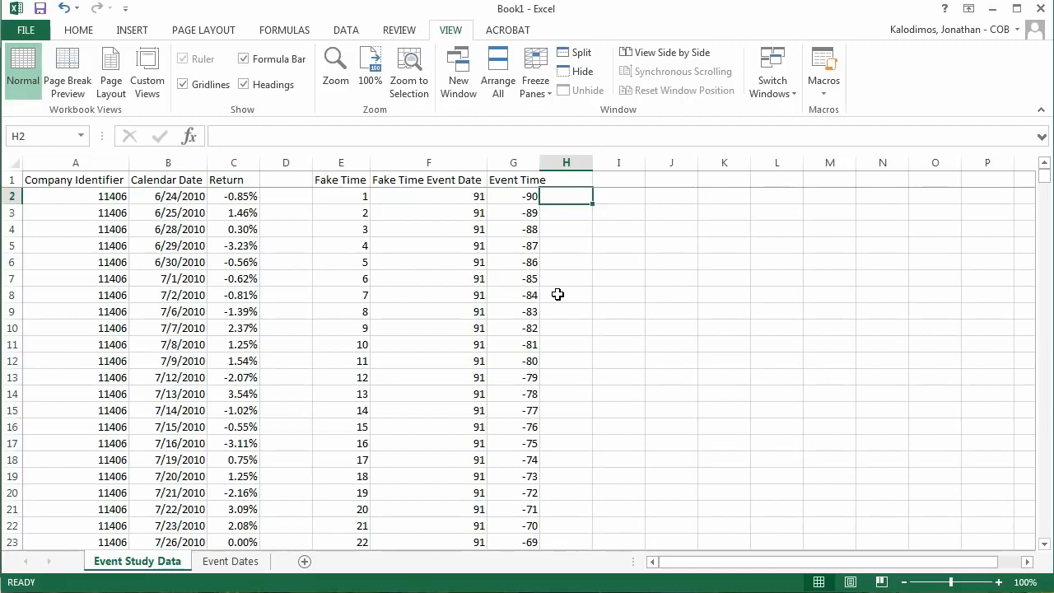
text(-)
key(BackSpace)
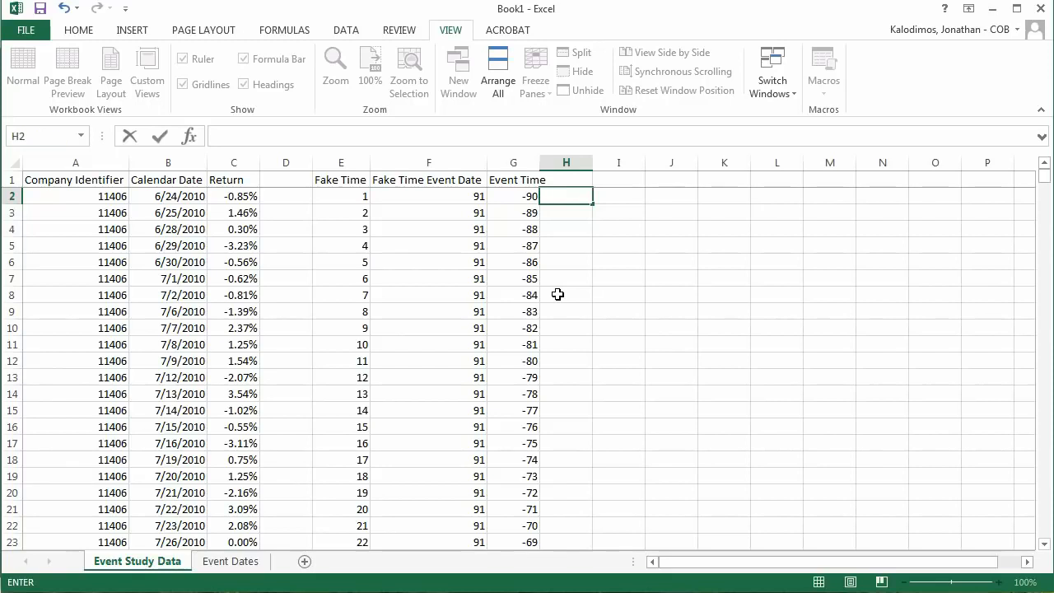
text(=ave)
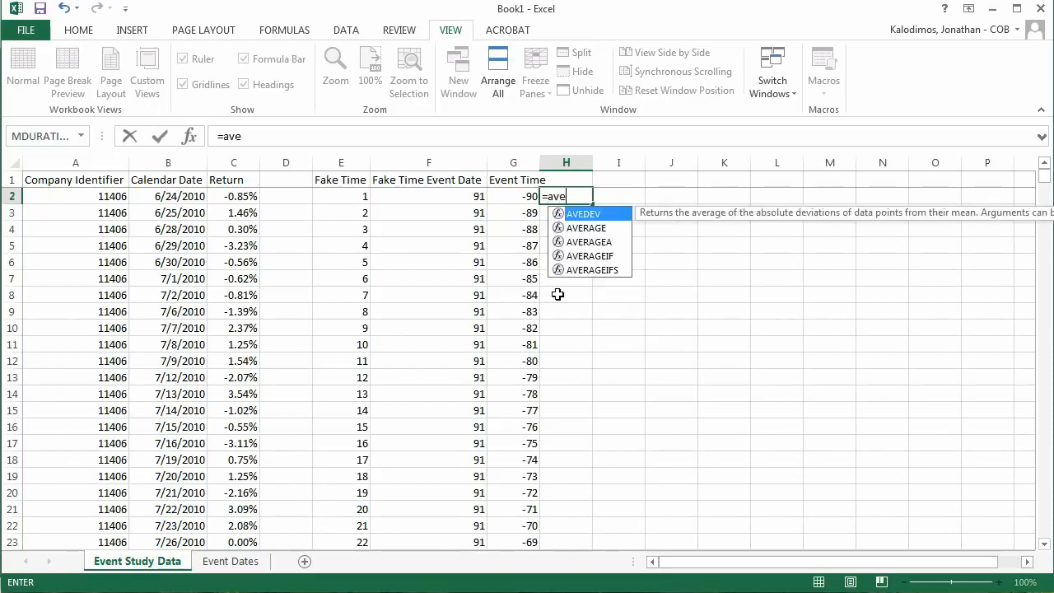
text(rage()
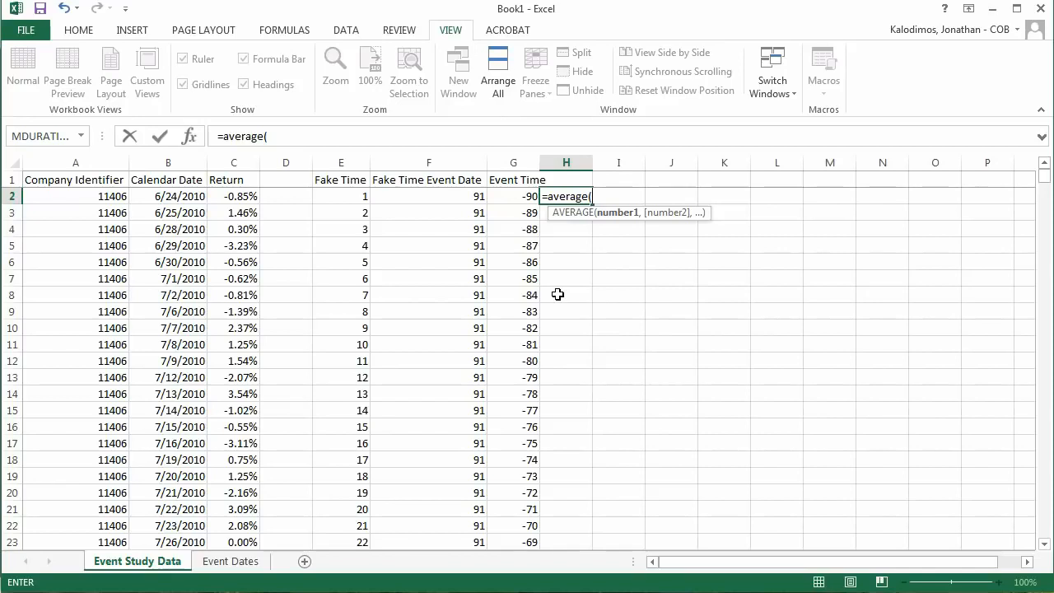
key(Left)
key(Left)
key(Left)
key(Left)
key(Left)
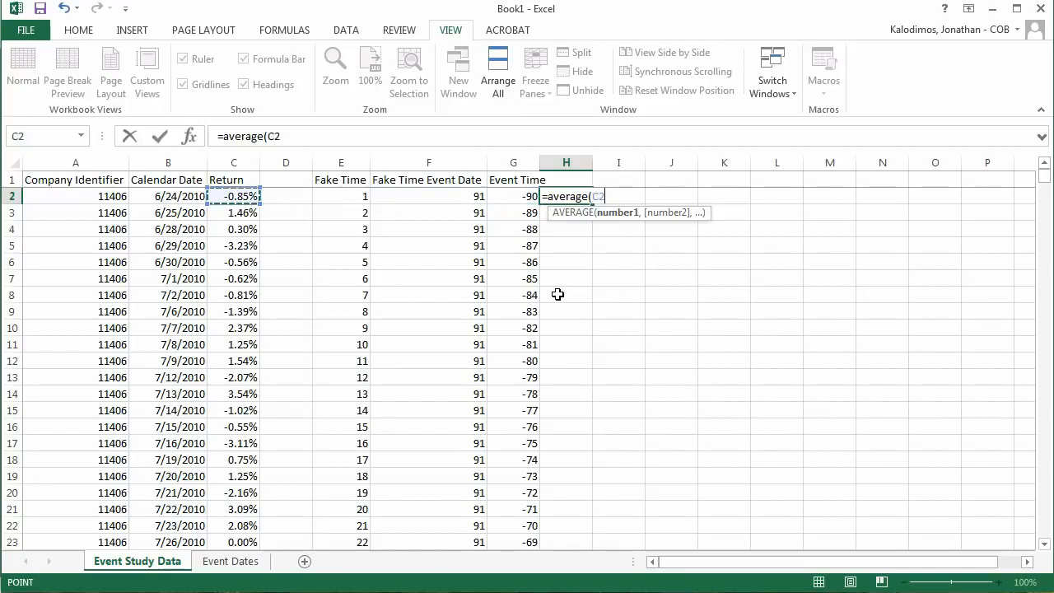
key(shift+Down)
key(shift+Down)
key(shift+Down)
key(shift+Down)
key(shift+Down)
key(shift+Down)
key(shift+Down)
key(shift+Down)
key(shift+Down)
key(shift+Down)
key(shift+Down)
key(shift+Down)
key(shift+Down)
key(shift+Down)
key(shift+Down)
key(shift+Down)
key(shift+Down)
key(shift+Down)
key(shift+Down)
key(shift+Down)
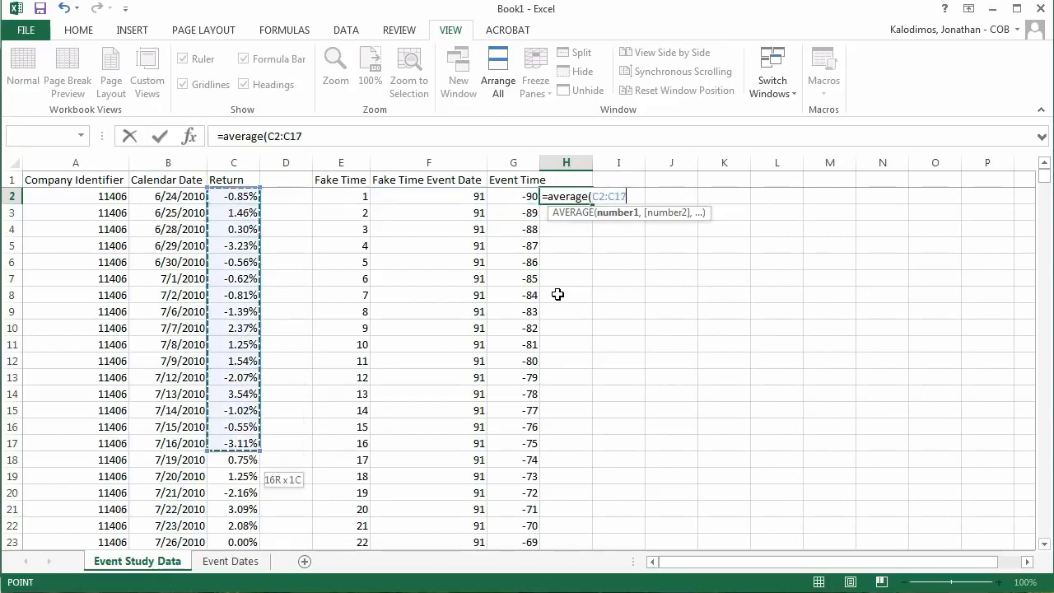
key(shift+Down)
key(shift+Down)
key(shift+Down)
key(shift+Down)
key(shift+Down)
key(shift+Down)
key(shift+Down)
key(shift+Down)
key(shift+Down)
key(shift+Down)
key(shift+Down)
key(shift+Down)
key(shift+Down)
key(shift+Down)
key(shift+Down)
key(shift+Down)
key(shift+Down)
key(shift+Down)
key(shift+Down)
key(shift+Down)
key(shift+Down)
key(shift+Down)
key(shift+Down)
key(shift+Down)
key(shift+Down)
key(shift+Down)
key(shift+Down)
key(shift+Down)
key(shift+Down)
key(shift+Down)
key(shift+Down)
key(shift+Down)
key(shift+Down)
key(shift+Down)
key(shift+Down)
key(shift+Down)
key(shift+Down)
key(shift+Down)
key(shift+Down)
key(shift+Down)
key(shift+Down)
key(shift+Down)
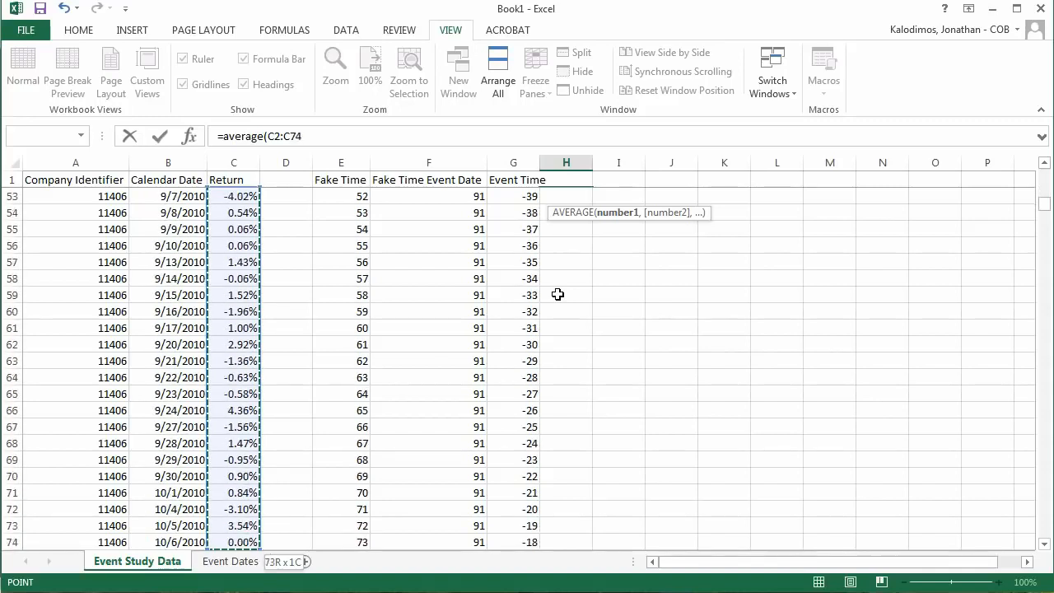
key(shift+Down)
key(shift+Down)
key(shift+Down)
key(shift+Down)
key(shift+Down)
key(shift+Down)
key(shift+Down)
key(shift+Down)
key(shift+Down)
key(shift+Down)
key(shift+Down)
key(shift+Down)
key(shift+Down)
key(shift+Down)
key(shift+Down)
key(shift+Down)
key(shift+Down)
key(shift+Up)
key(shift+Up)
key(shift+Up)
key(shift+Up)
key(shift+Up)
key(shift+Up)
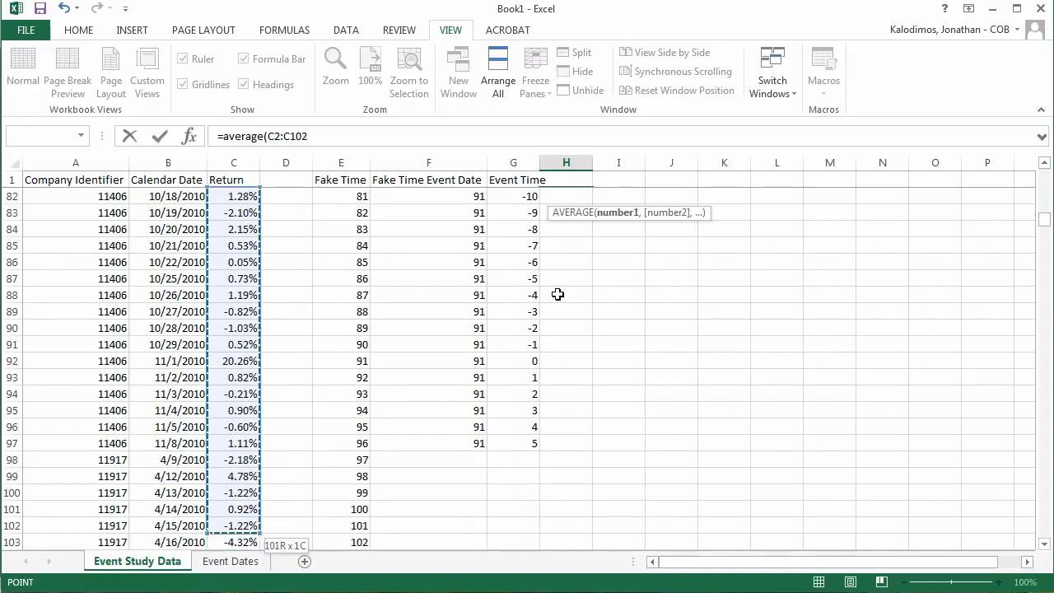
key(shift+Up)
key(shift+Up)
key(shift+Up)
key(shift+Up)
key(shift+Up)
key(shift+Up)
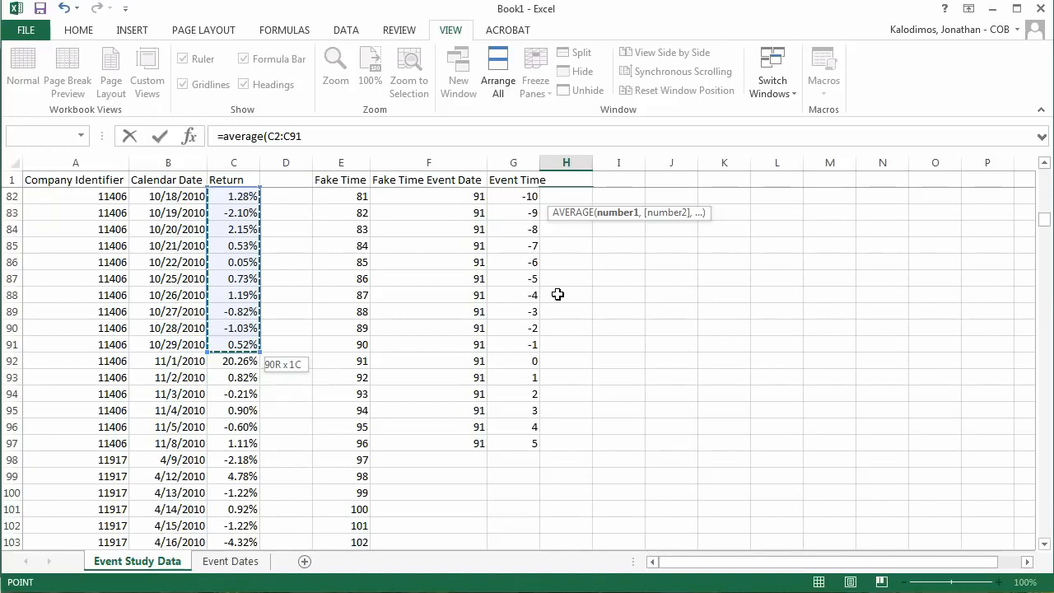
key(ctrl+Return)
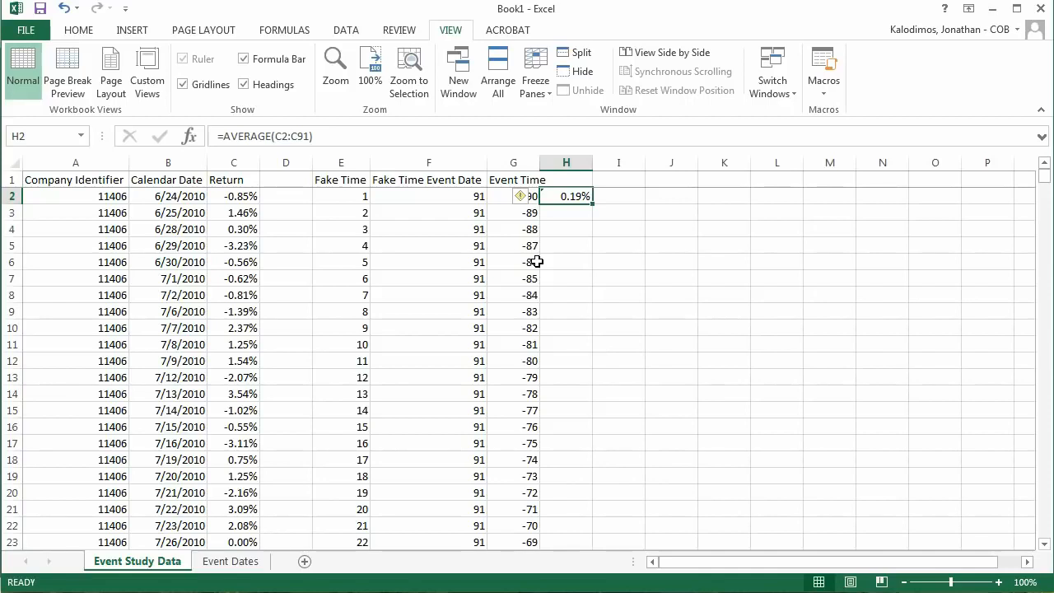
Step: Make the range in H2's average formula absolute, as =AVERAGE($C$2:$C$91)
click(284, 138)
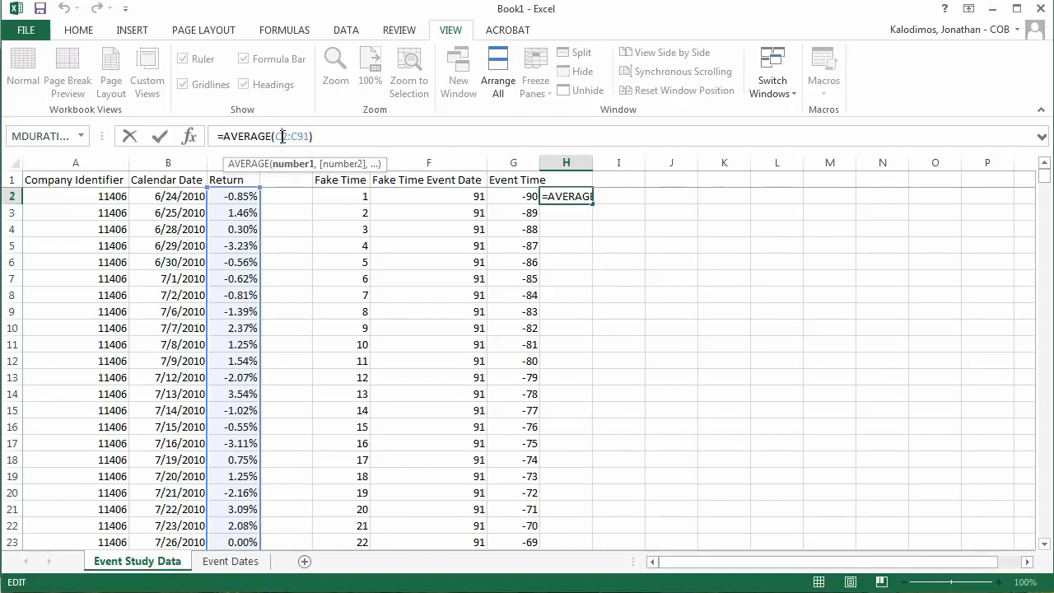
click(319, 137)
key(Left)
key(Left)
key(Left)
key(Left)
key(Left)
key(Left)
key(Left)
text($C$)
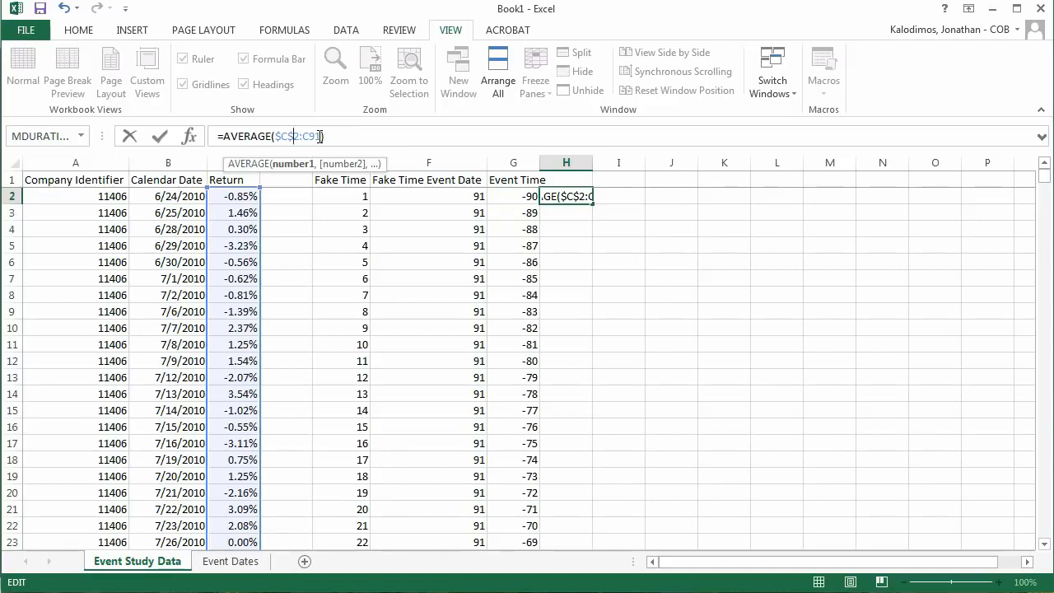
text($)
key(Return)
key(Up)
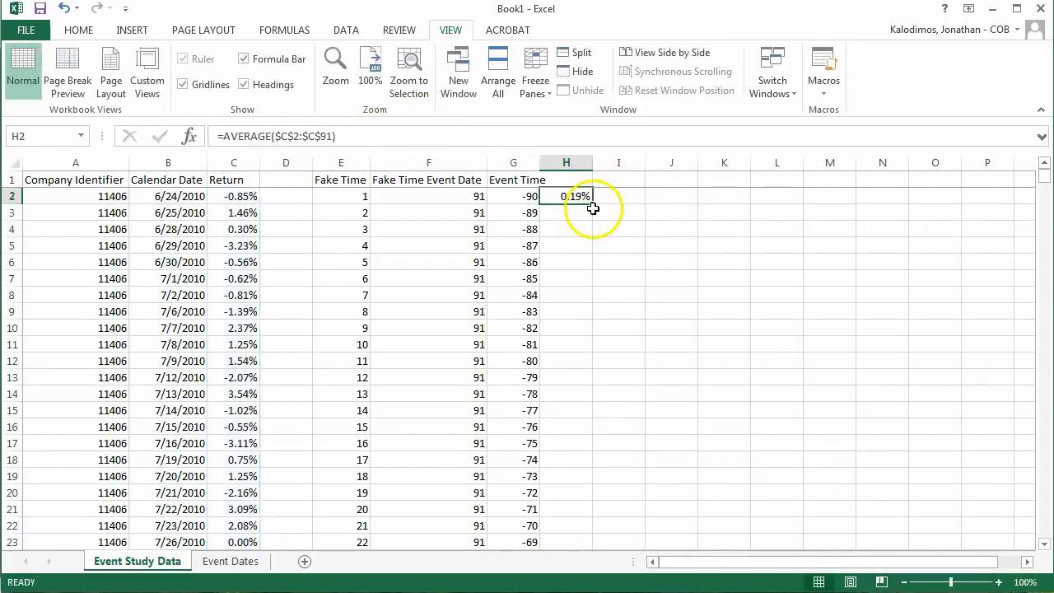
Step: Try filling the absolute average formula from H2 down to H12, and clear the copies in H3:H12
drag(592, 205, 607, 372)
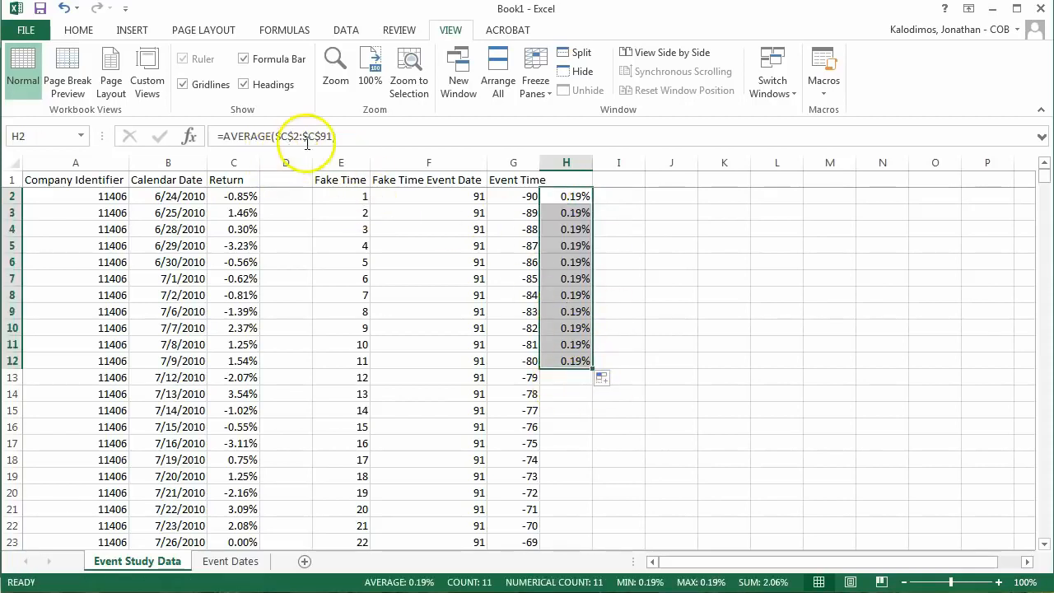
click(583, 198)
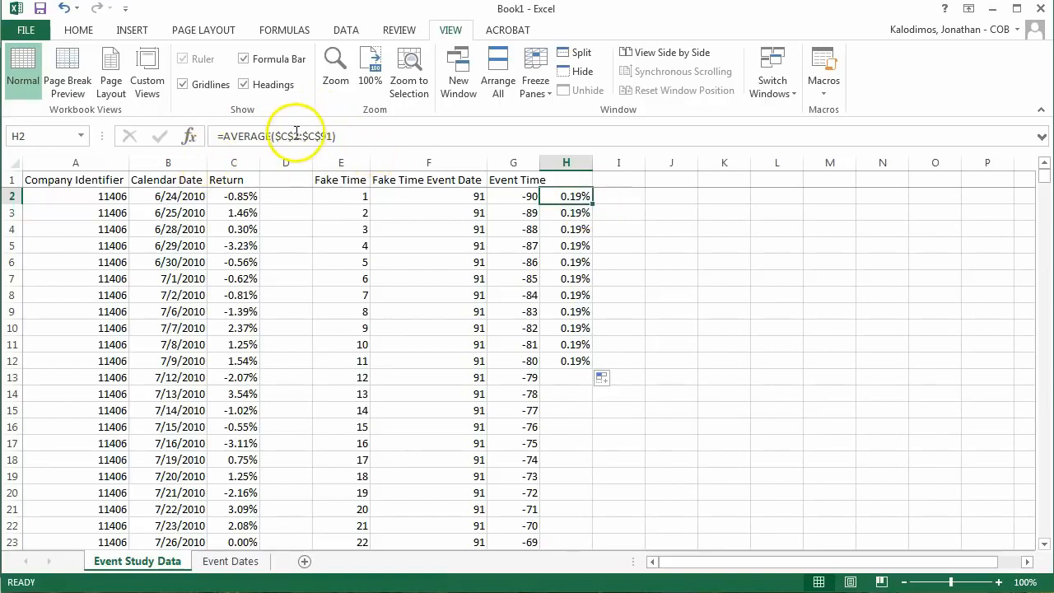
drag(576, 216, 587, 368)
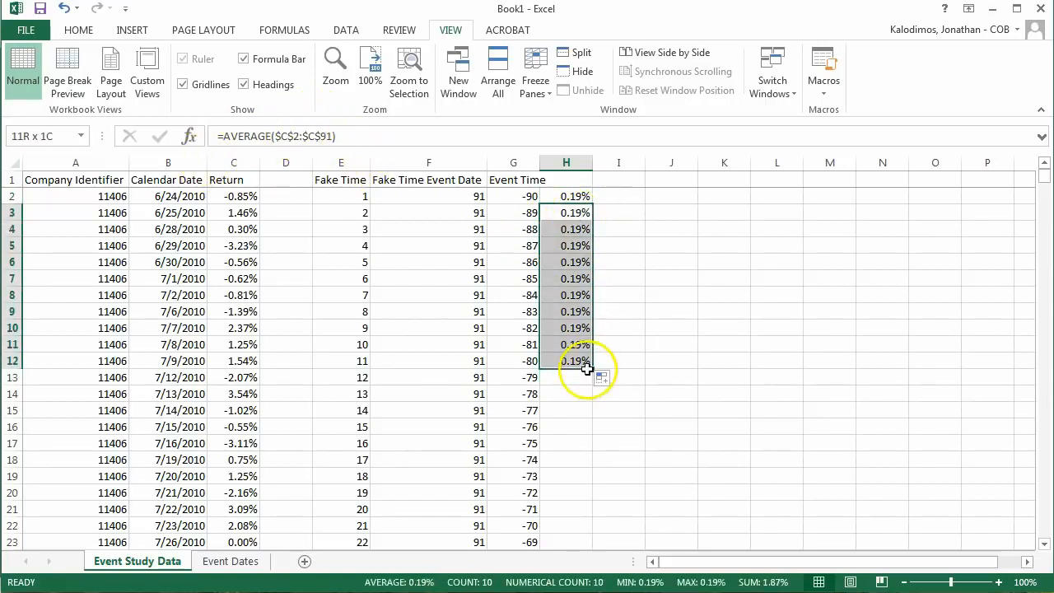
key(Delete)
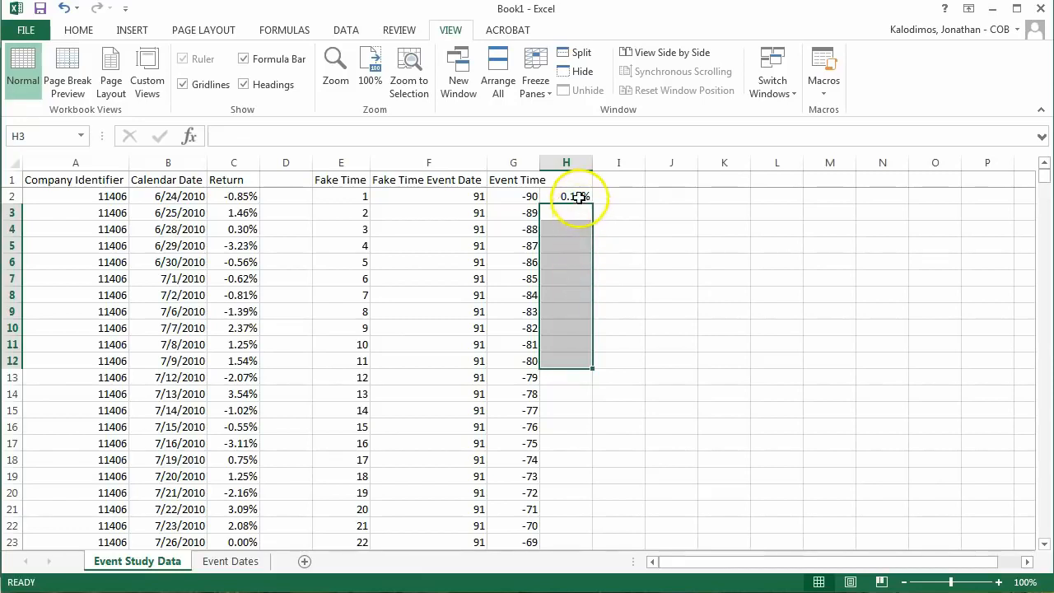
Step: Change the range in H2's average formula back to relative references, =AVERAGE(C2:C91)
click(576, 196)
click(276, 135)
key(Delete)
key(Right)
key(Delete)
key(Right)
key(Delete)
key(Delete)
key(Return)
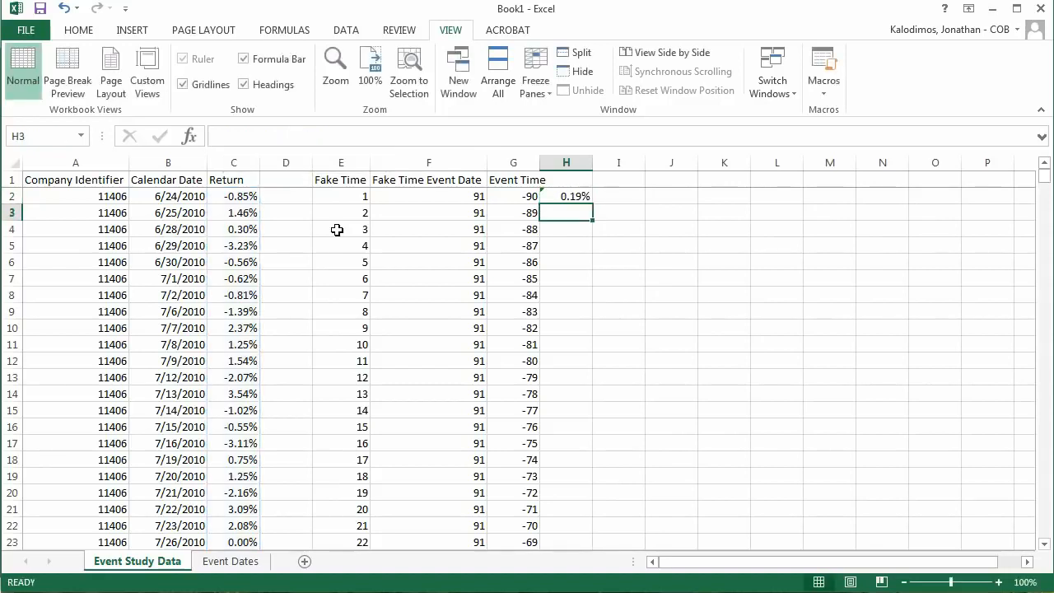
Step: Fill the relative average formula from H2 down to H16 and inspect the ranges referenced in H3 and H4
click(587, 196)
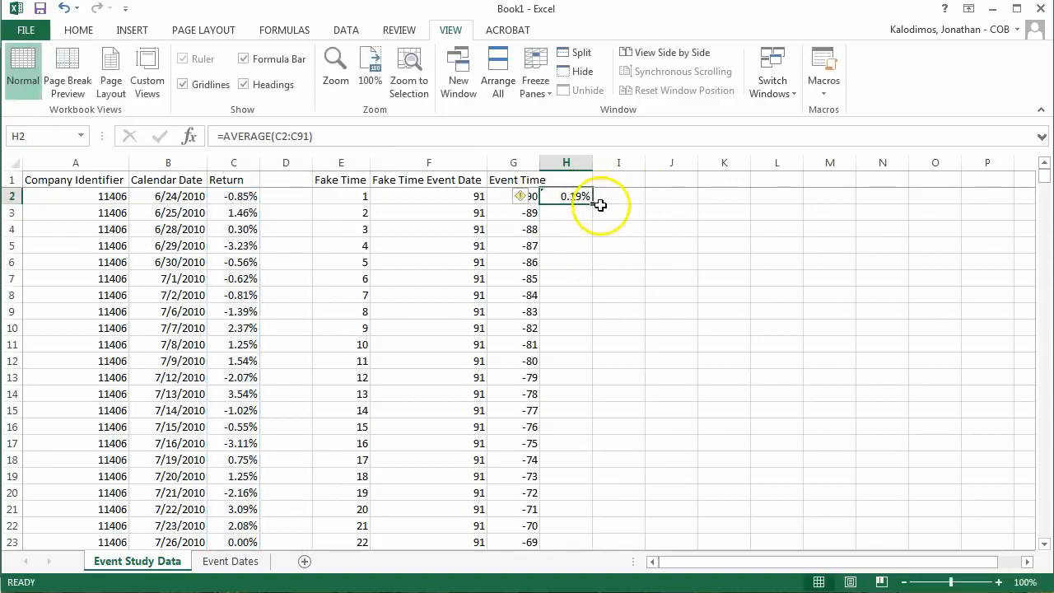
drag(592, 205, 575, 428)
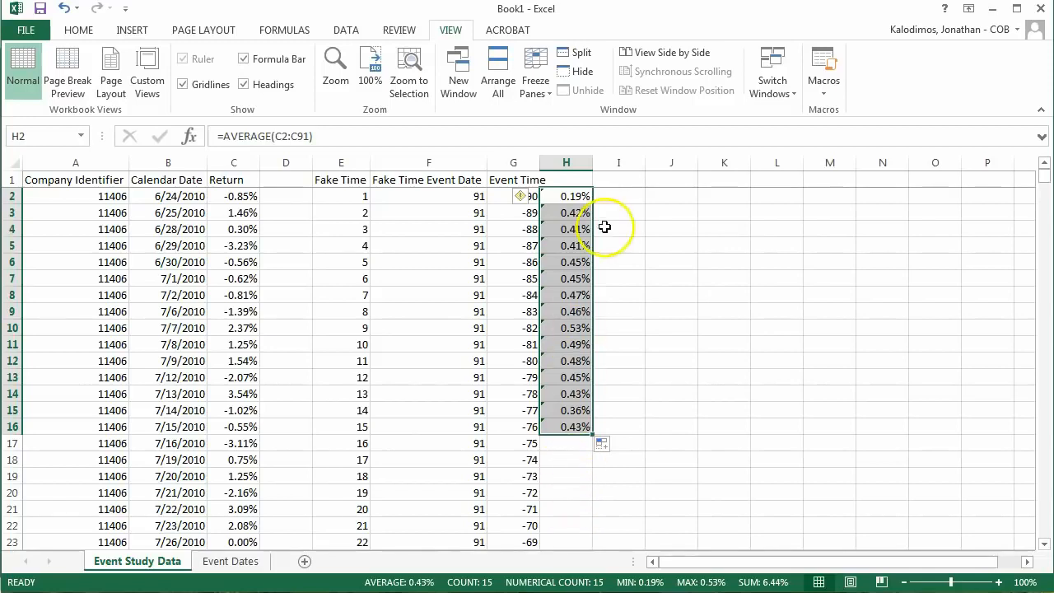
click(581, 212)
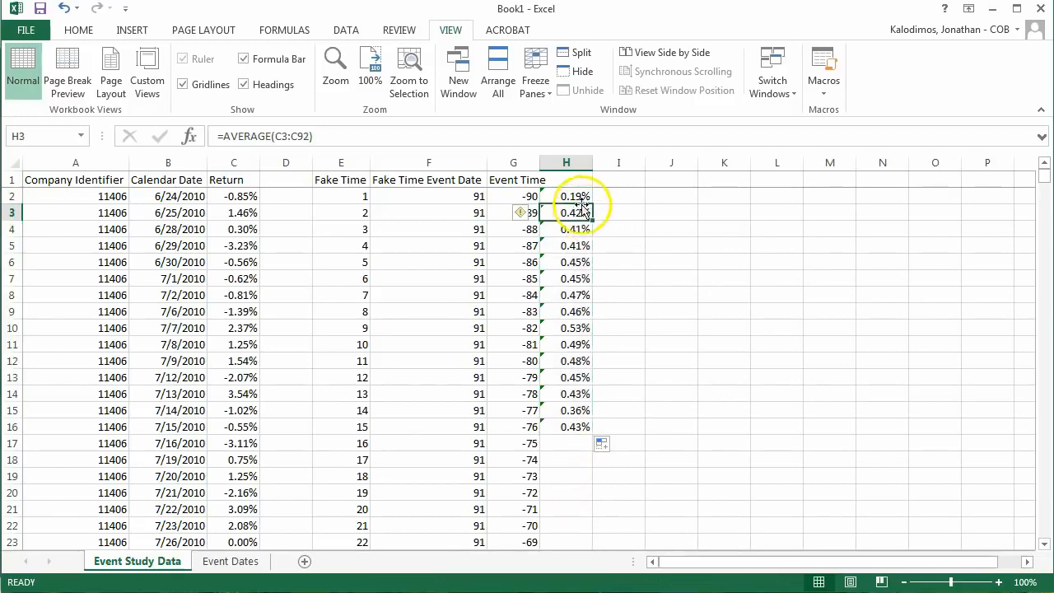
key(F2)
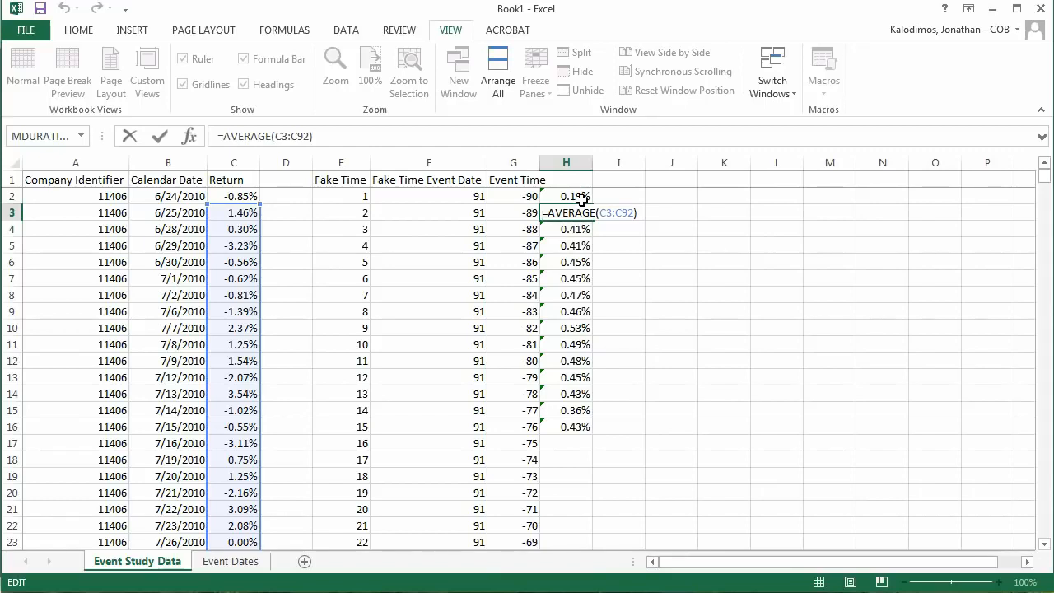
click(577, 215)
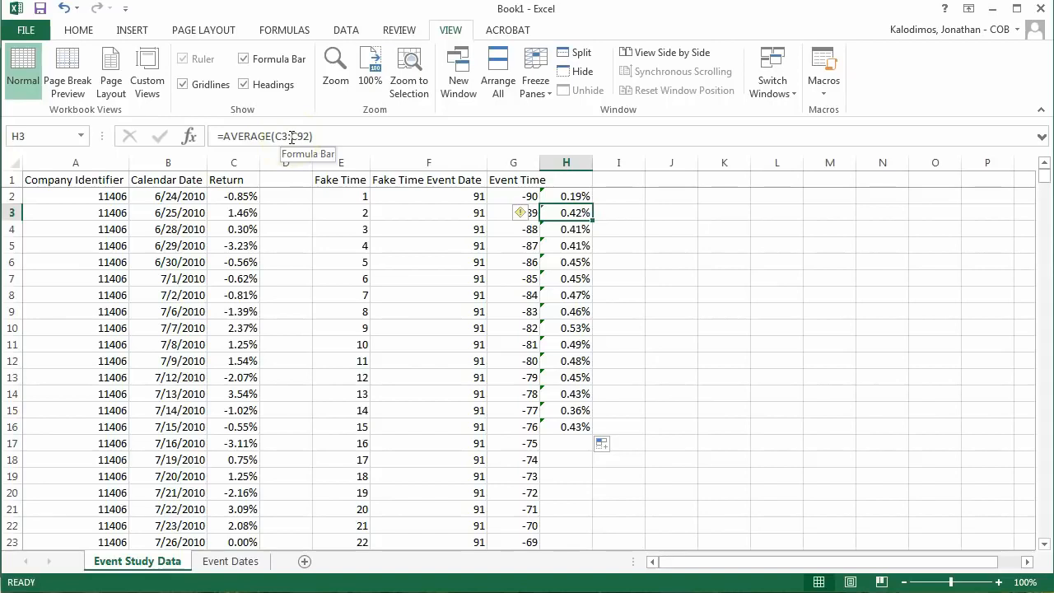
click(573, 231)
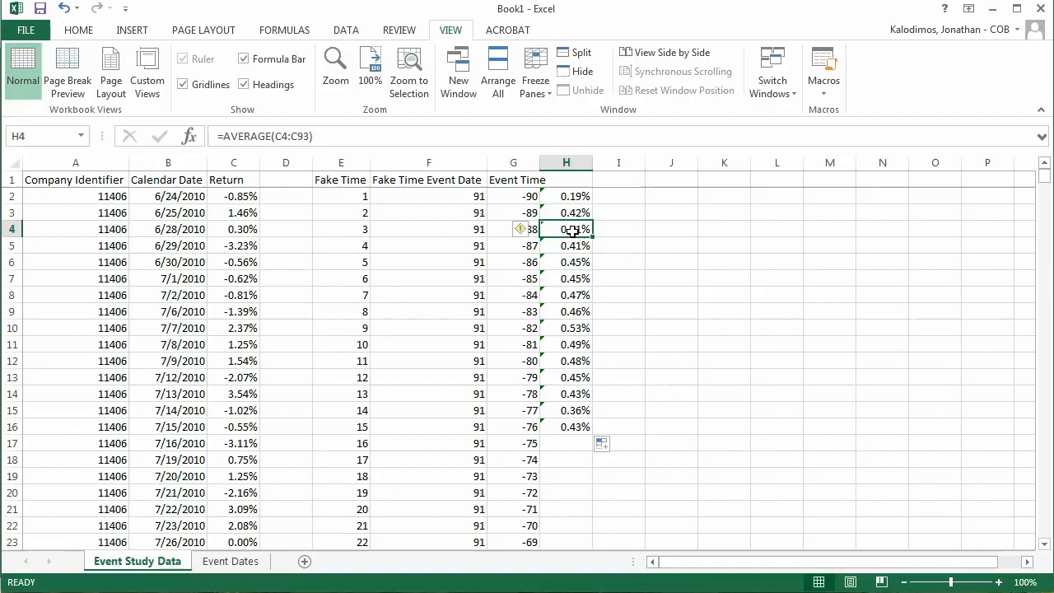
key(Up)
key(Up)
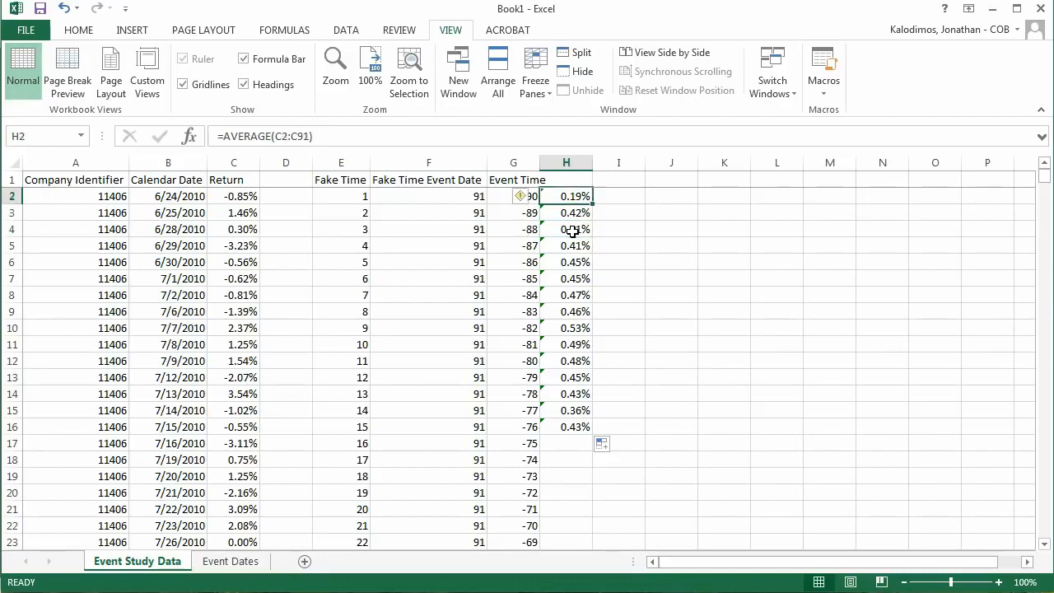
Step: Lock both references of H2's average formula as absolute, giving =AVERAGE($C$2:$C$91)
click(283, 136)
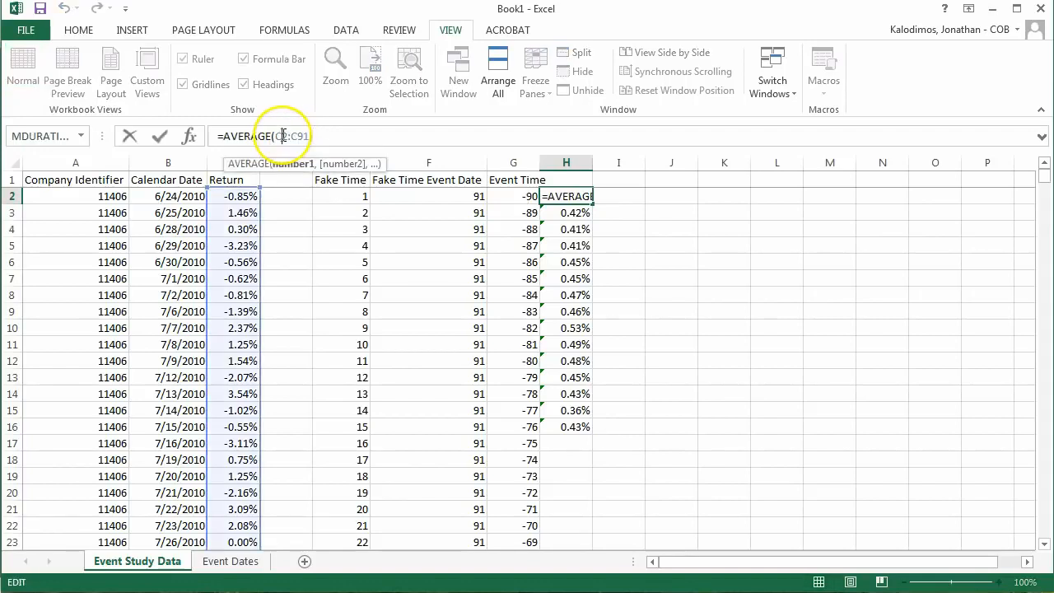
text())
key(F4)
key(Right)
key(Right)
key(F4)
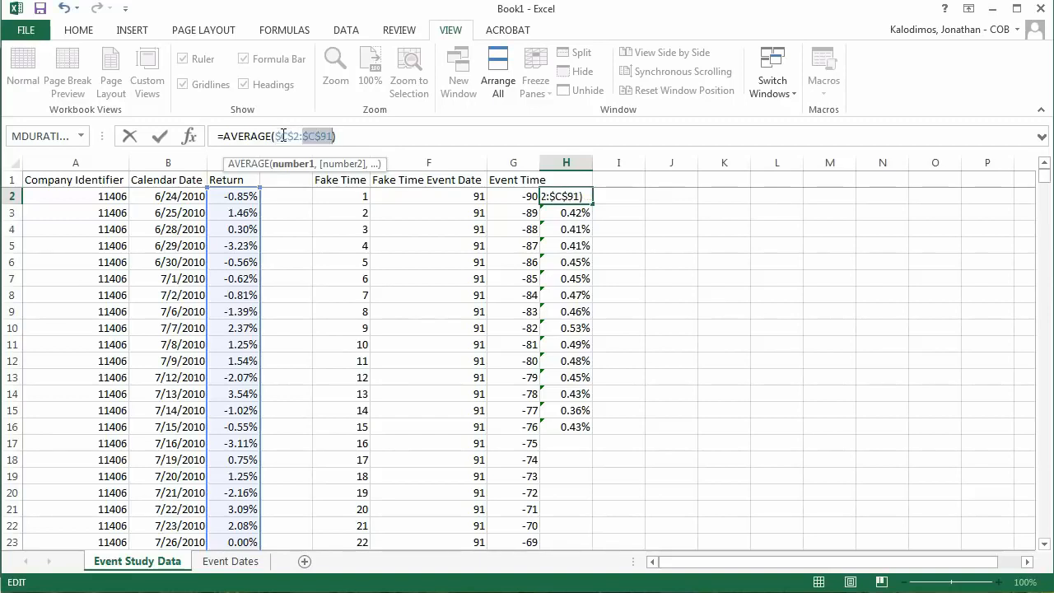
key(ctrl+Return)
Step: Fill the absolute average formula from H2 down to H97, company 11406's last row, and return to H1
key(shift+Down)
key(shift+Down)
key(shift+Down)
key(shift+Down)
key(shift+Down)
key(shift+Down)
key(shift+Down)
key(shift+Down)
key(shift+Down)
key(shift+Down)
key(shift+Down)
key(shift+Down)
key(shift+Down)
key(shift+Down)
key(shift+Down)
key(shift+Down)
key(shift+Down)
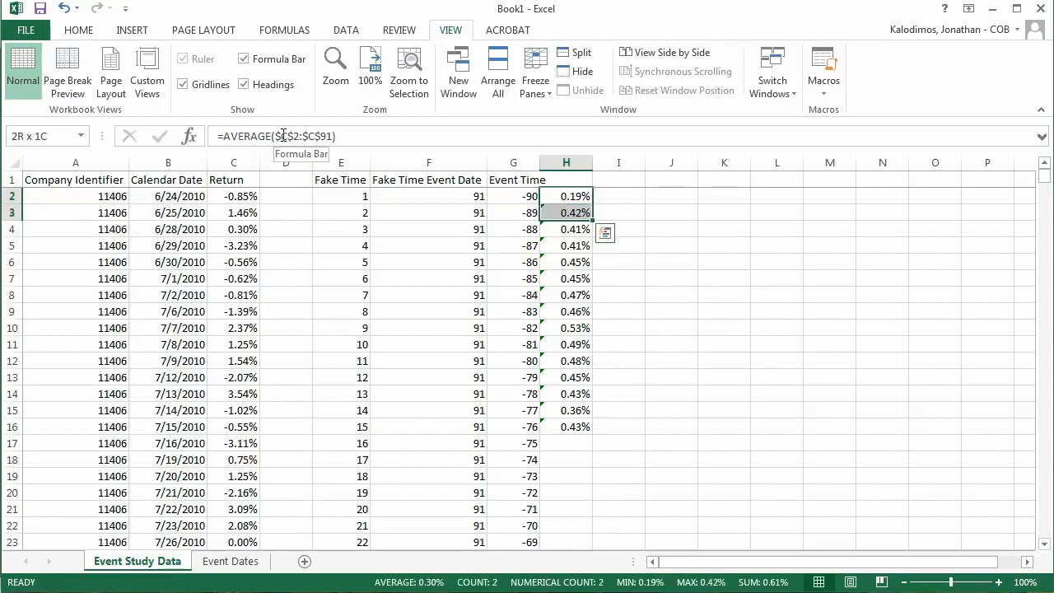
key(shift+Down)
key(shift+Down)
key(shift+Down)
key(shift+Down)
key(shift+Down)
key(shift+Down)
key(shift+Down)
key(shift+Down)
key(shift+Down)
key(shift+Down)
key(shift+Down)
key(shift+Down)
key(shift+Down)
key(shift+Down)
key(shift+Down)
key(shift+Down)
key(shift+Down)
key(shift+Down)
key(shift+Down)
key(shift+Down)
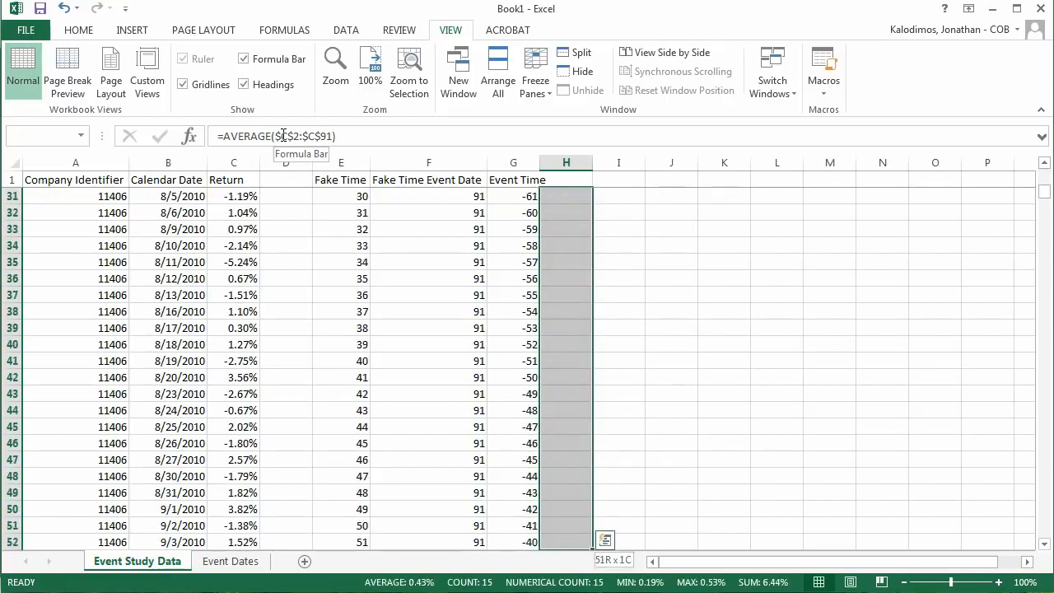
key(shift+Down)
key(shift+Down)
key(shift+Down)
key(shift+Down)
key(shift+Down)
key(shift+Down)
key(shift+Down)
key(shift+Down)
key(shift+Down)
key(shift+Down)
key(shift+Down)
key(shift+Down)
key(shift+Down)
key(shift+Down)
key(shift+Down)
key(shift+Down)
key(shift+Down)
key(shift+Down)
key(shift+Down)
key(shift+Down)
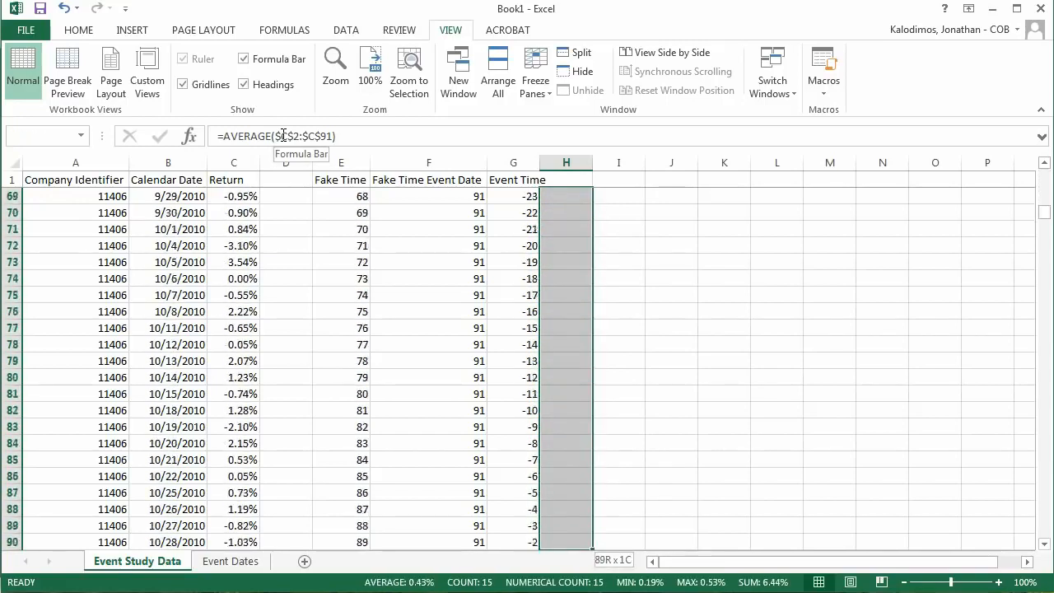
key(shift+Down)
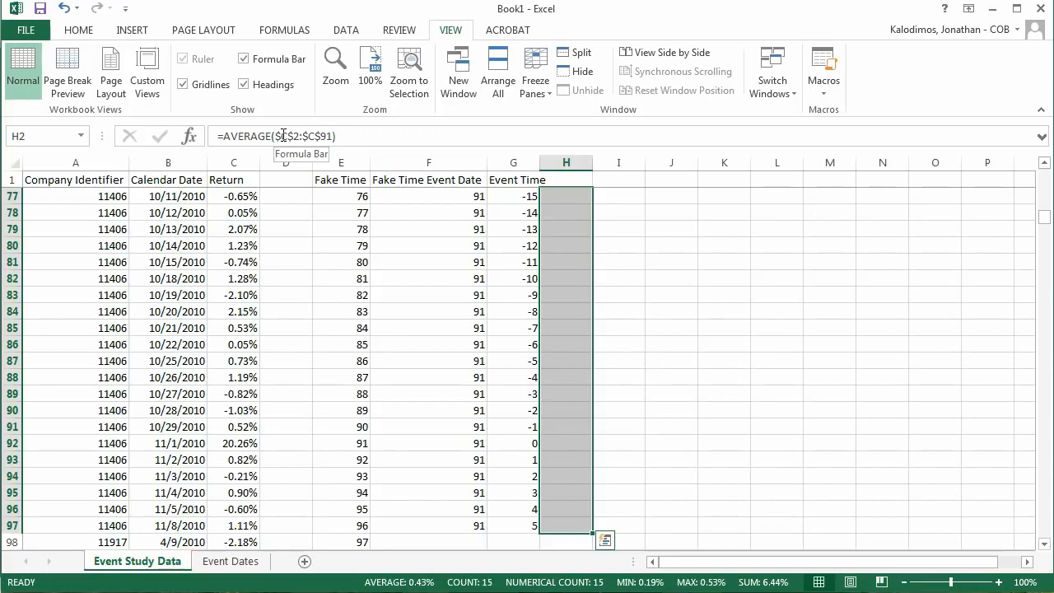
key(ctrl+d)
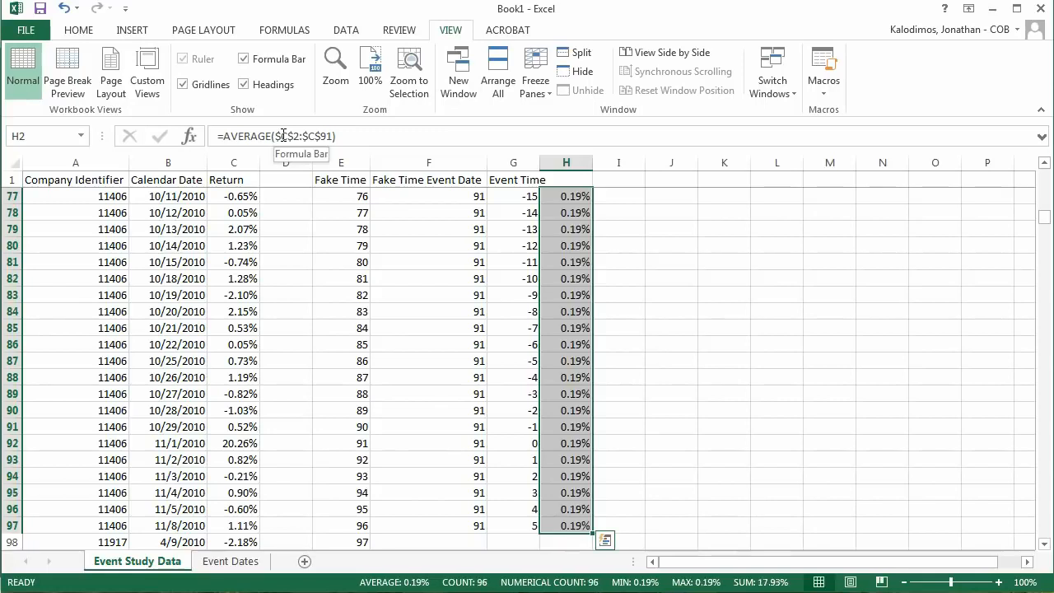
key(Right)
key(Left)
key(Up)
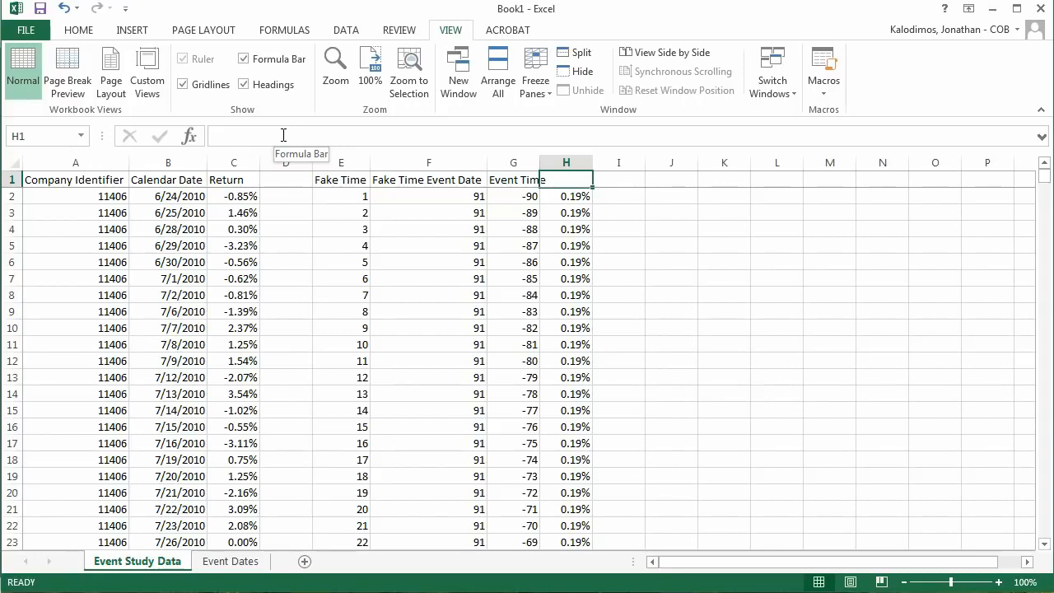
Step: Label H1 "Expected Return" and fit the widths of columns G and H to their contents
text(Expected Return)
key(Tab)
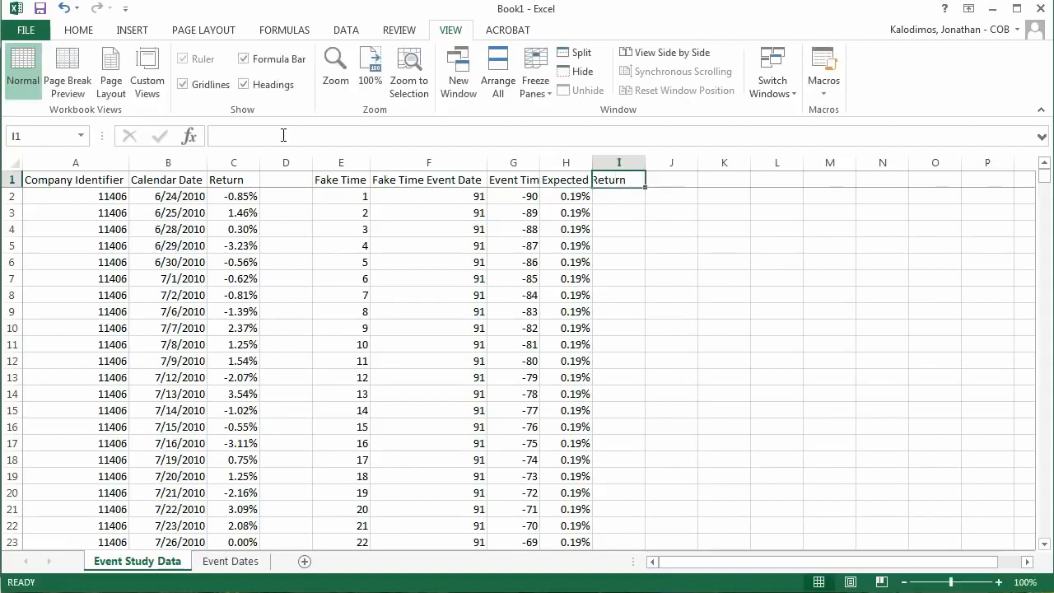
double_click(539, 163)
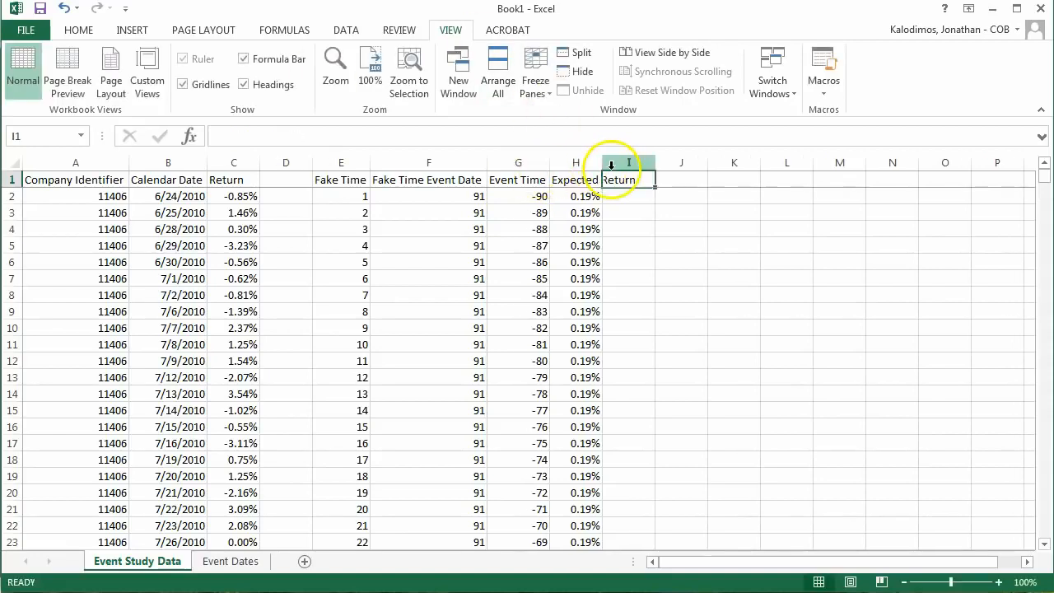
double_click(609, 163)
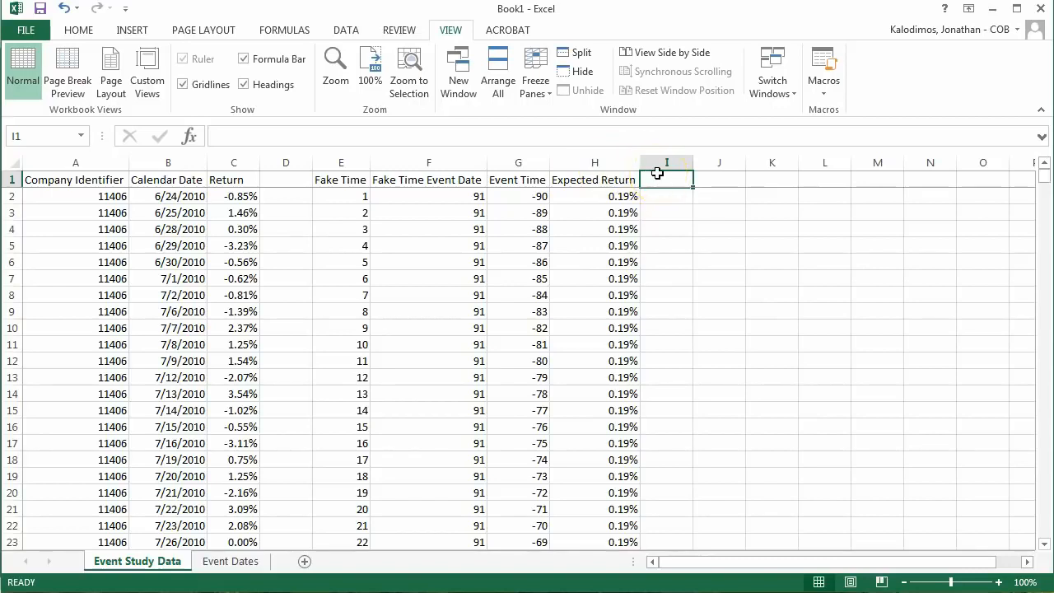
Step: Label I1 "Abnormal Return" and fit column I's width to its contents
text(Abnor)
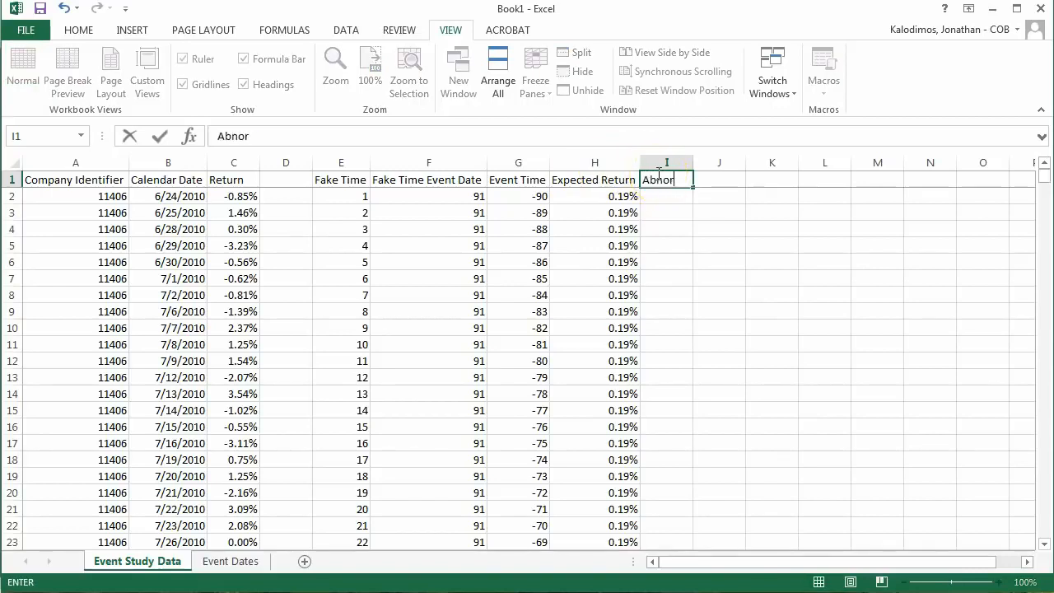
text(mal Return)
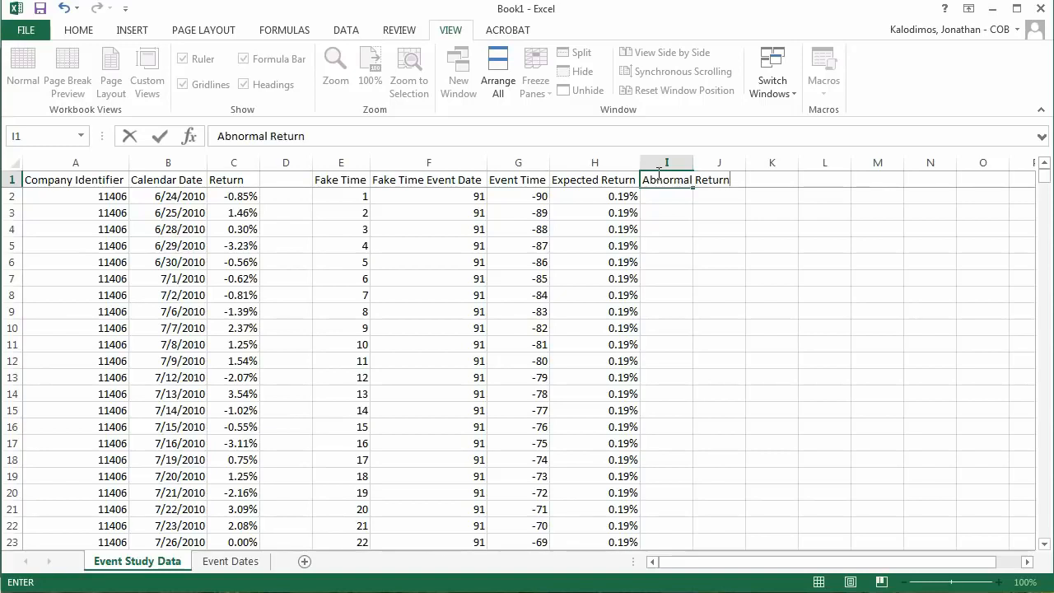
key(Return)
key(Left)
double_click(693, 163)
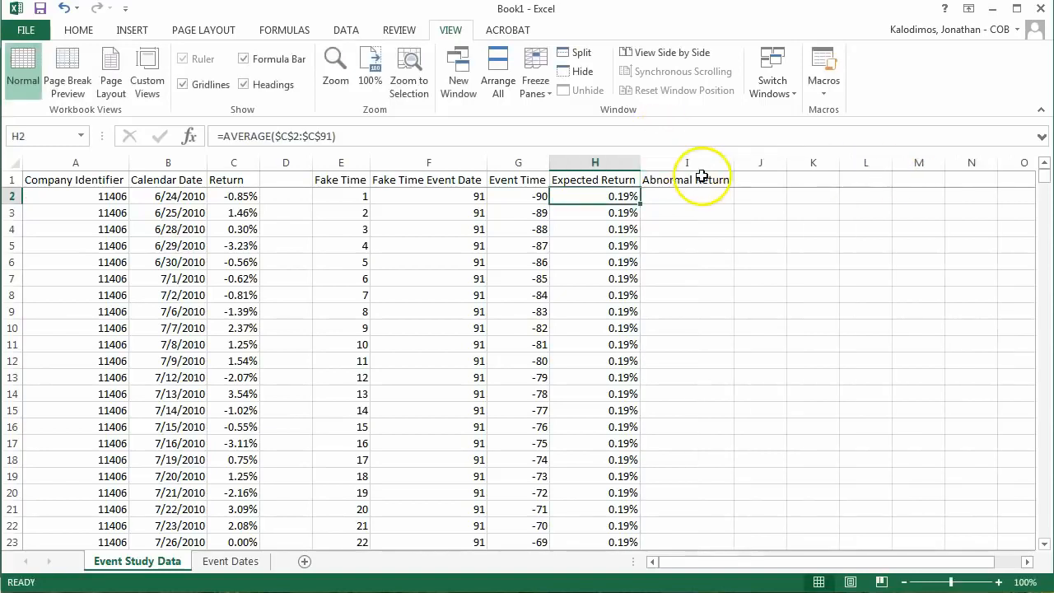
Step: Calculate the first abnormal return in I2 as return minus expected return, =C2-H2
click(701, 199)
text(=)
key(Left)
key(Left)
key(Left)
key(Left)
key(Left)
key(Left)
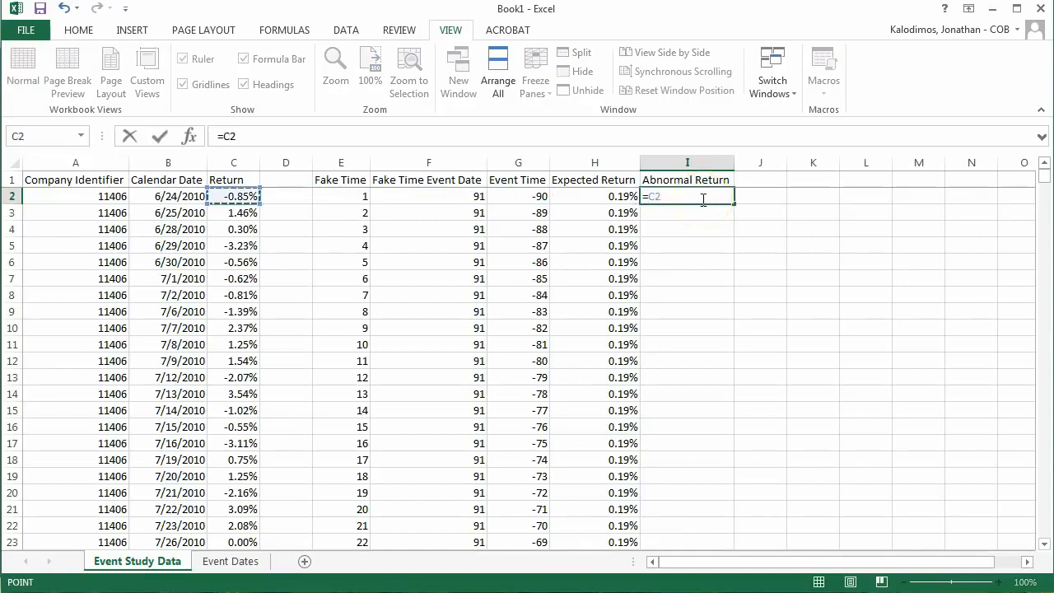
text(-)
key(Left)
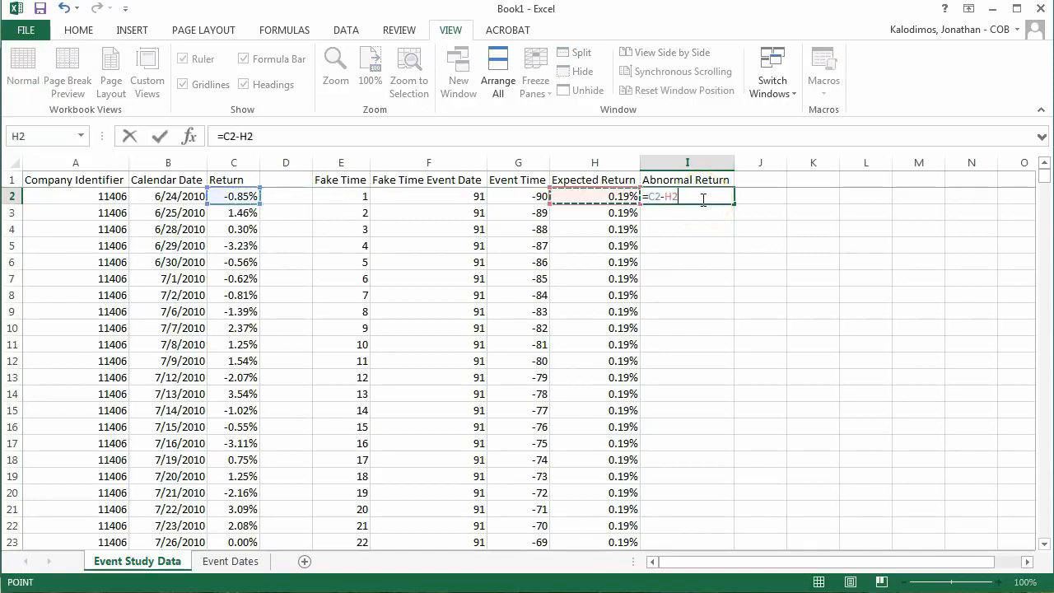
key(Return)
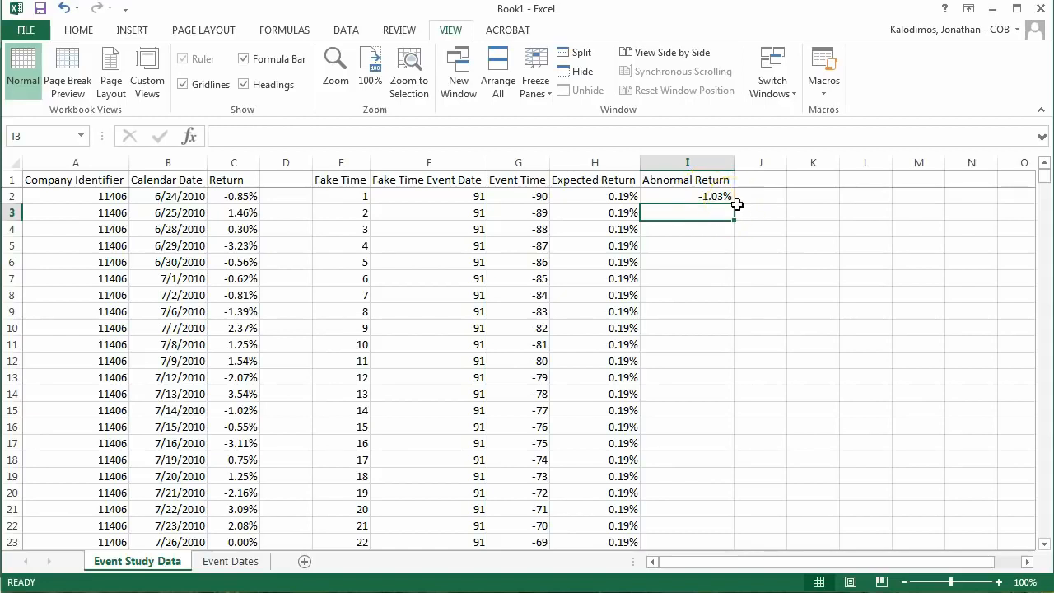
Step: Fill the abnormal return formula from I2 down to I97, company 11406's last row
key(Left)
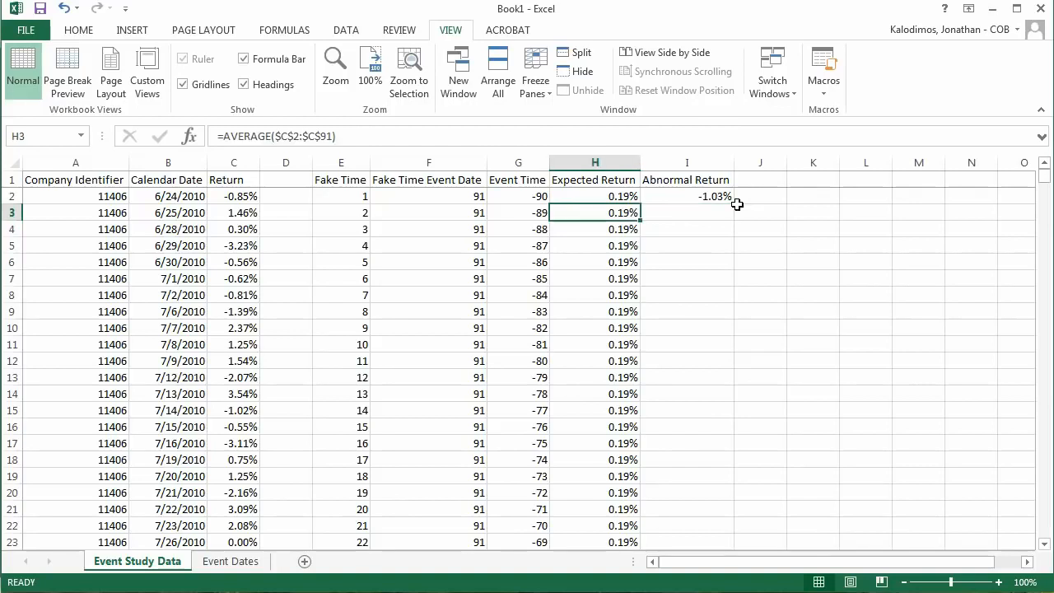
key(ctrl+Down)
key(Right)
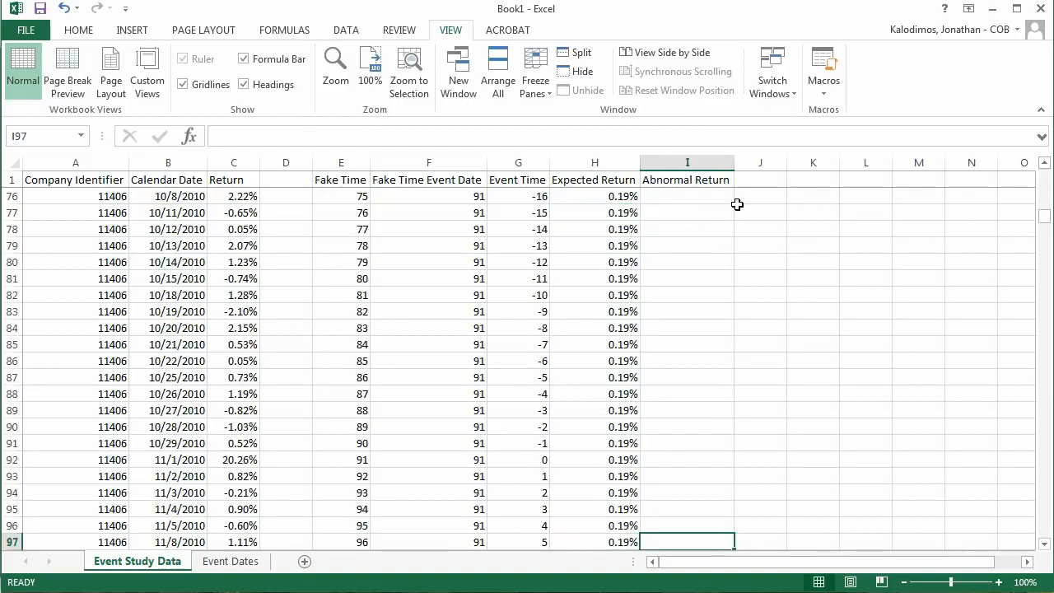
key(ctrl+shift+Up)
key(ctrl+d)
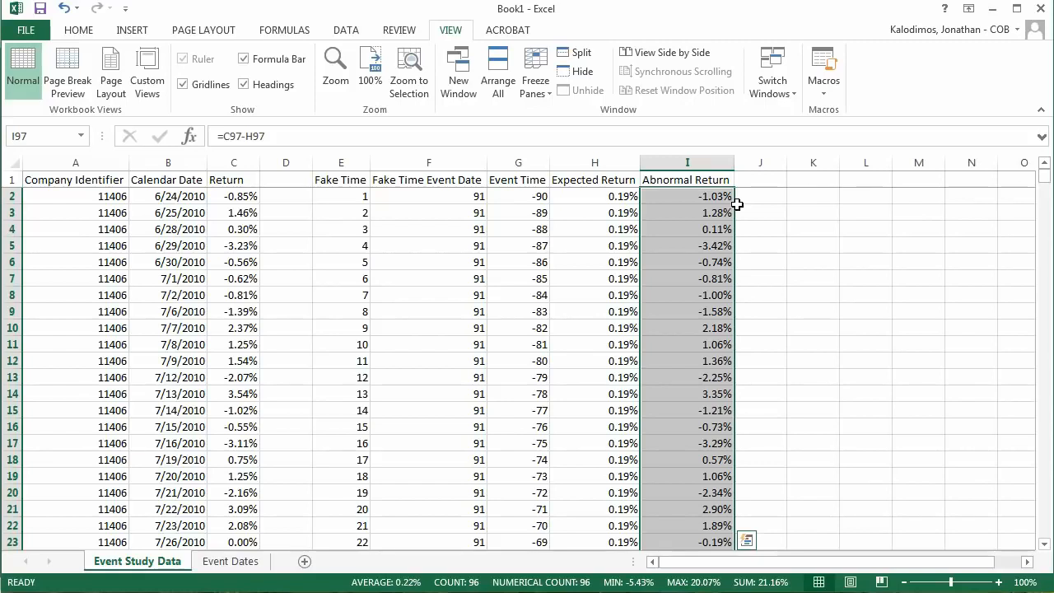
Step: Go back to I2 and repeat the fill of its formula down to I97 using the fill handle
key(Up)
key(ctrl+Up)
key(Down)
key(Down)
key(Up)
click(737, 204)
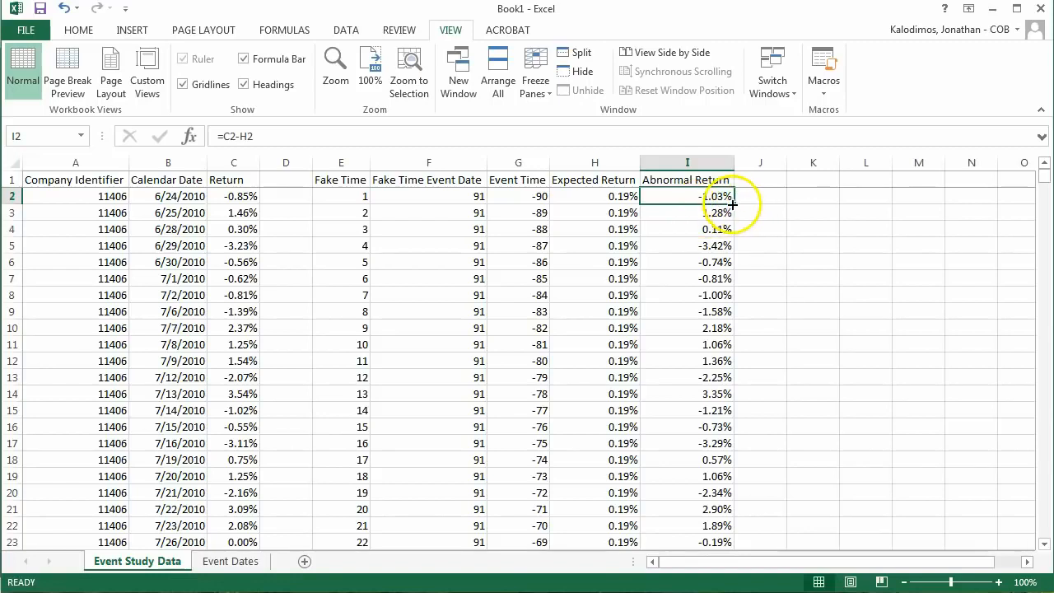
drag(737, 204, 733, 270)
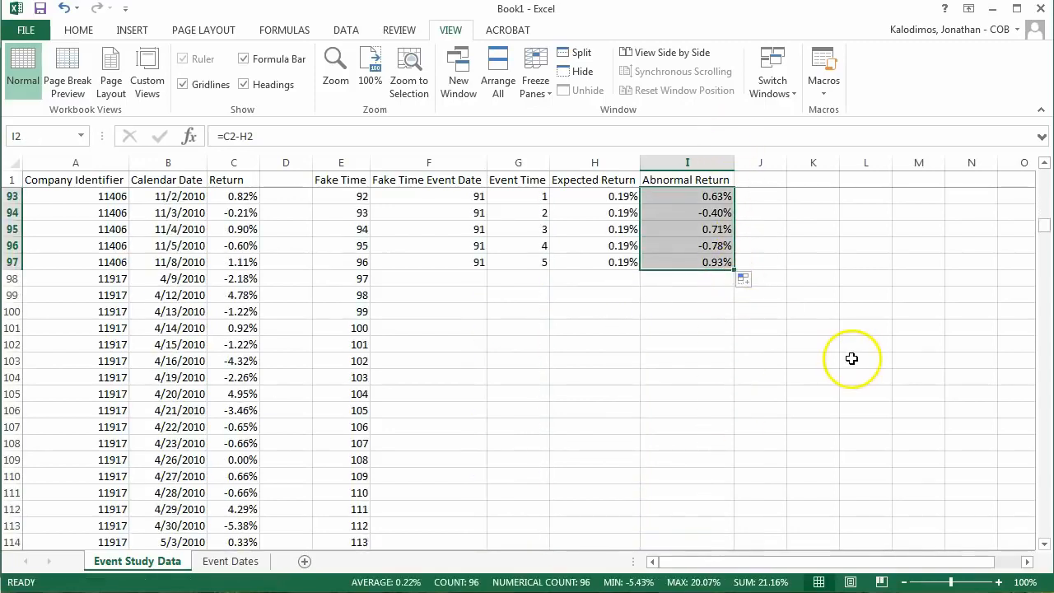
Step: Label J1 "5 day CAR" as the heading for the cumulative abnormal return column
key(Right)
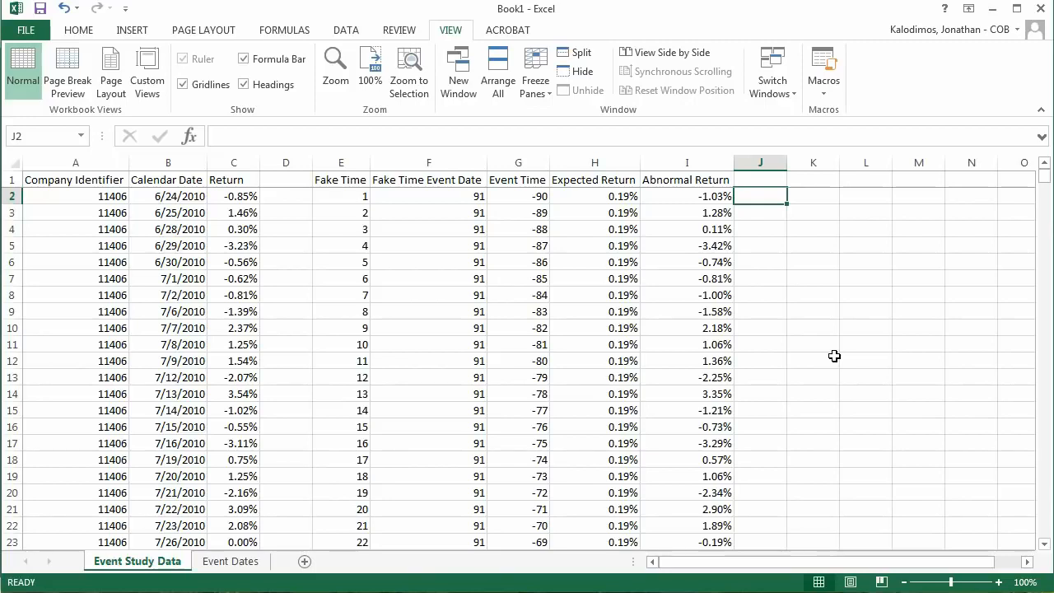
click(772, 173)
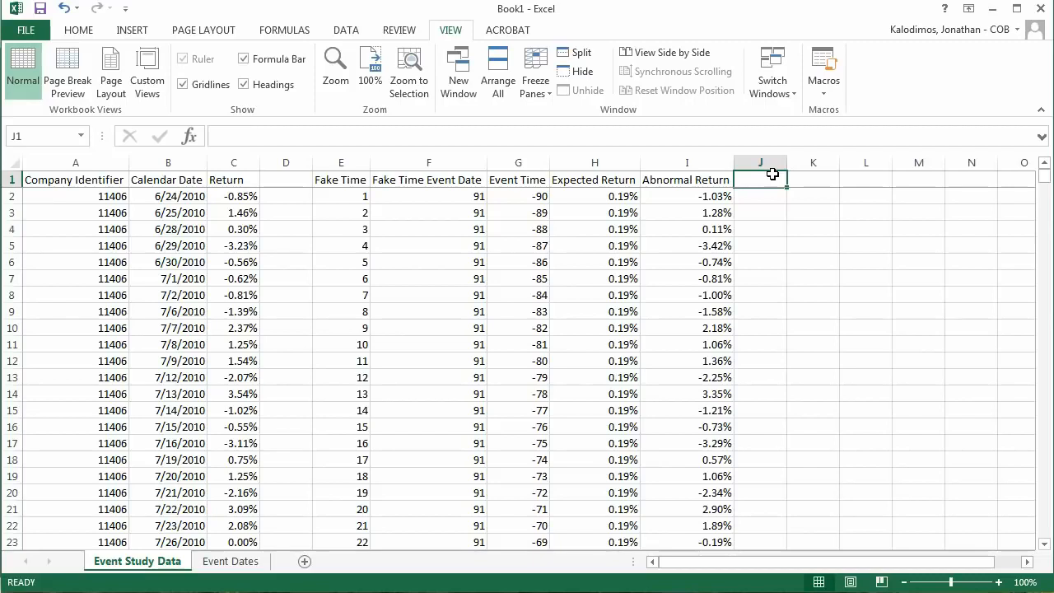
text(5)
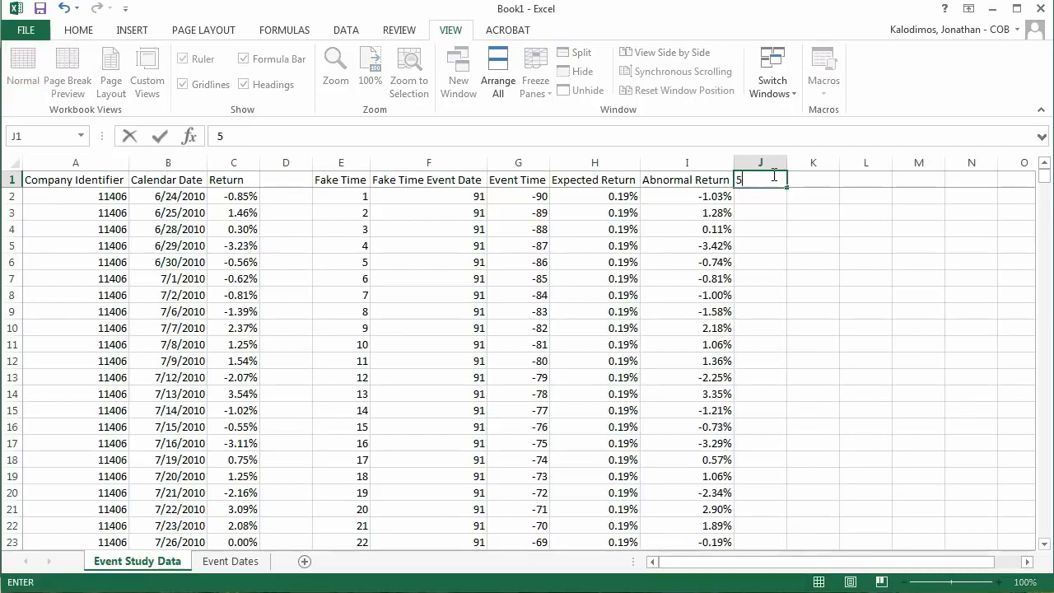
text( day Car)
key(BackSpace)
key(BackSpace)
text(AR)
key(Return)
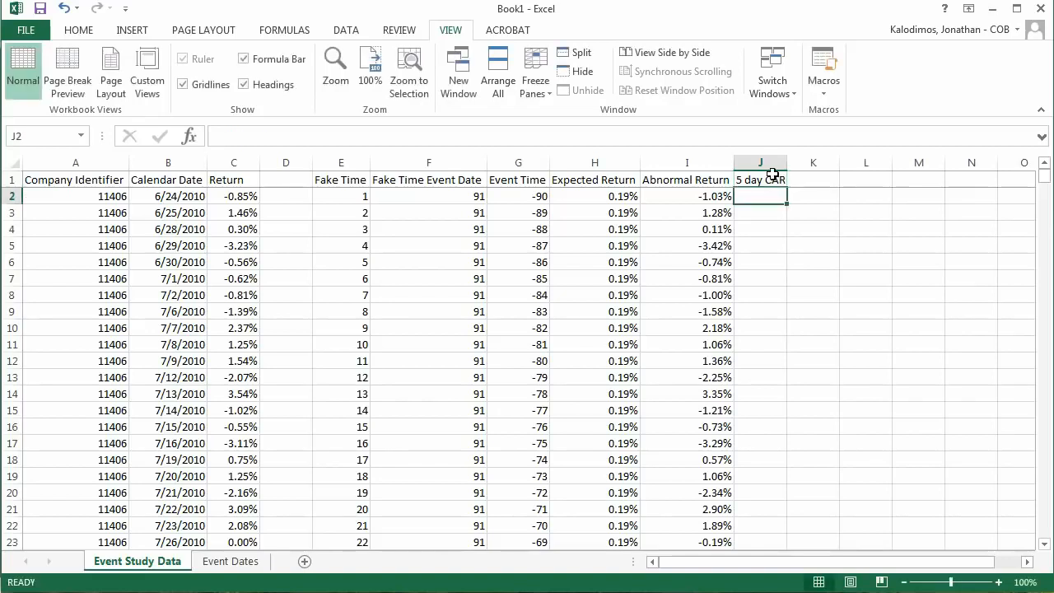
Step: Enter =SUM(I92:I92) in J92, the row of company 11406's event time 0
scroll(789, 396, down, 19)
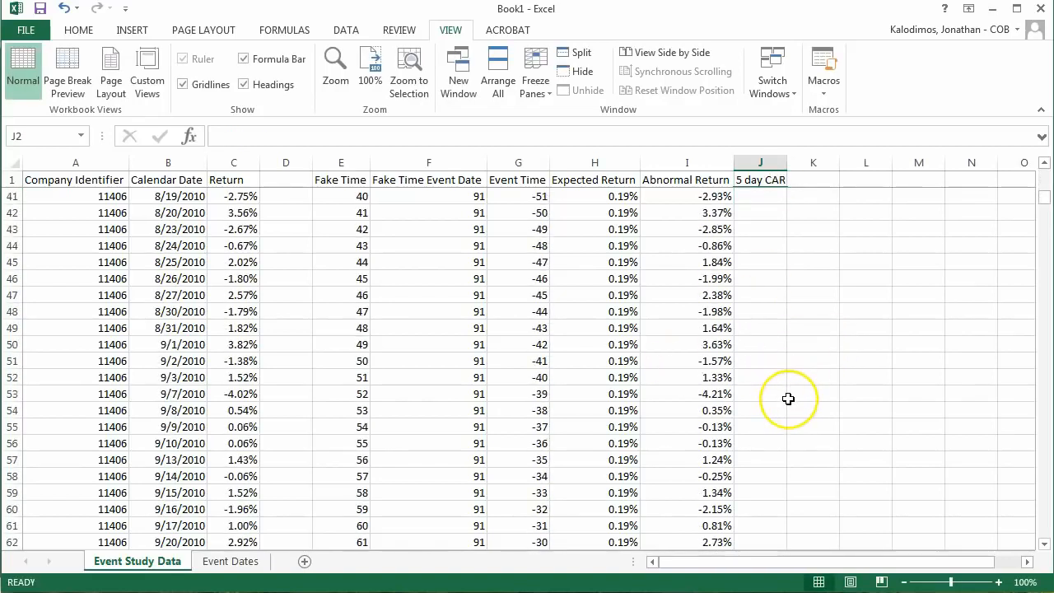
scroll(788, 398, down, 9)
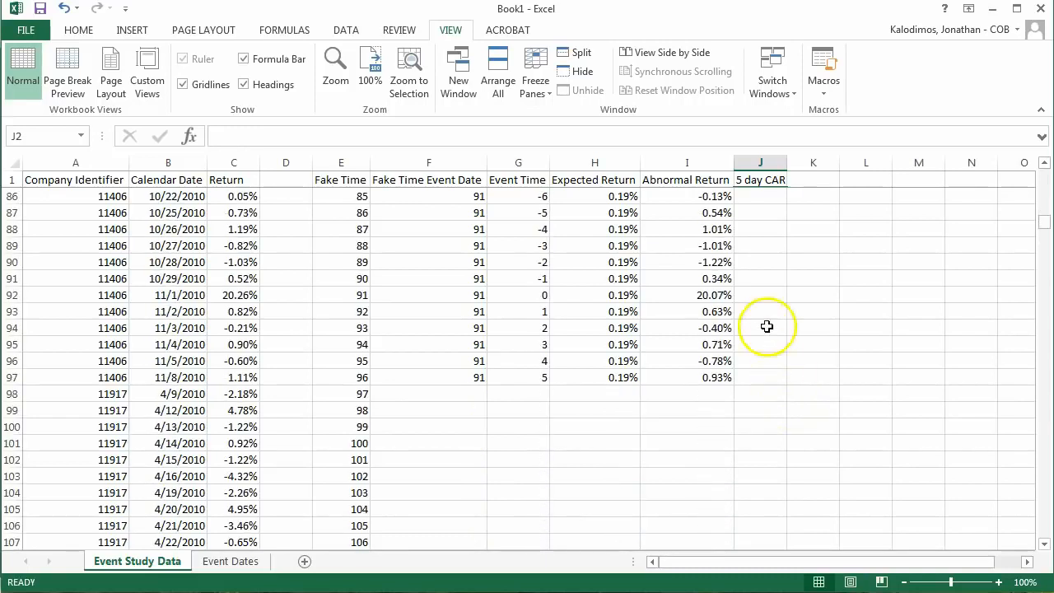
click(768, 294)
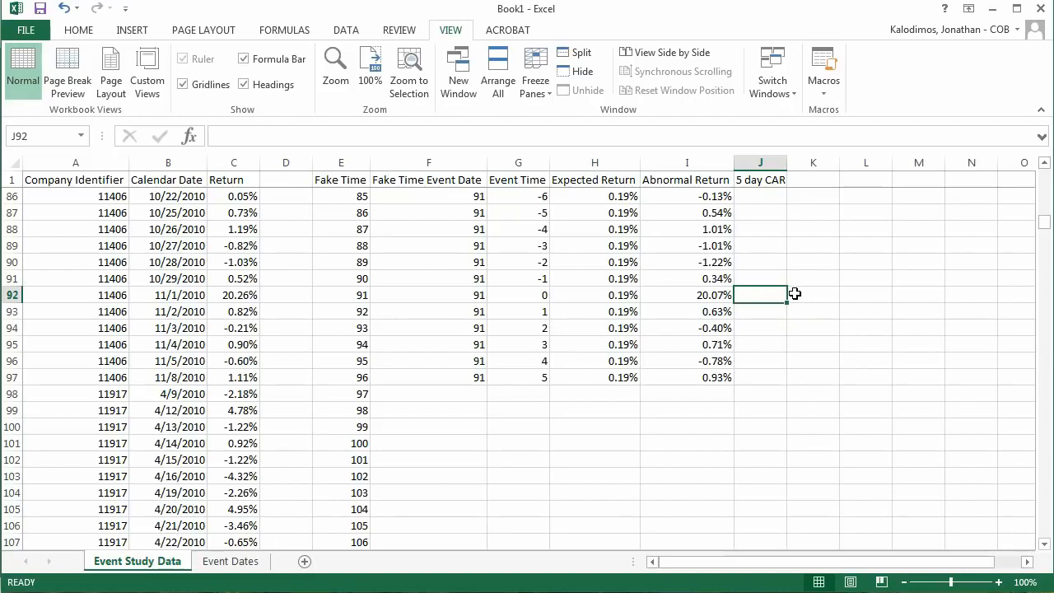
text(=)
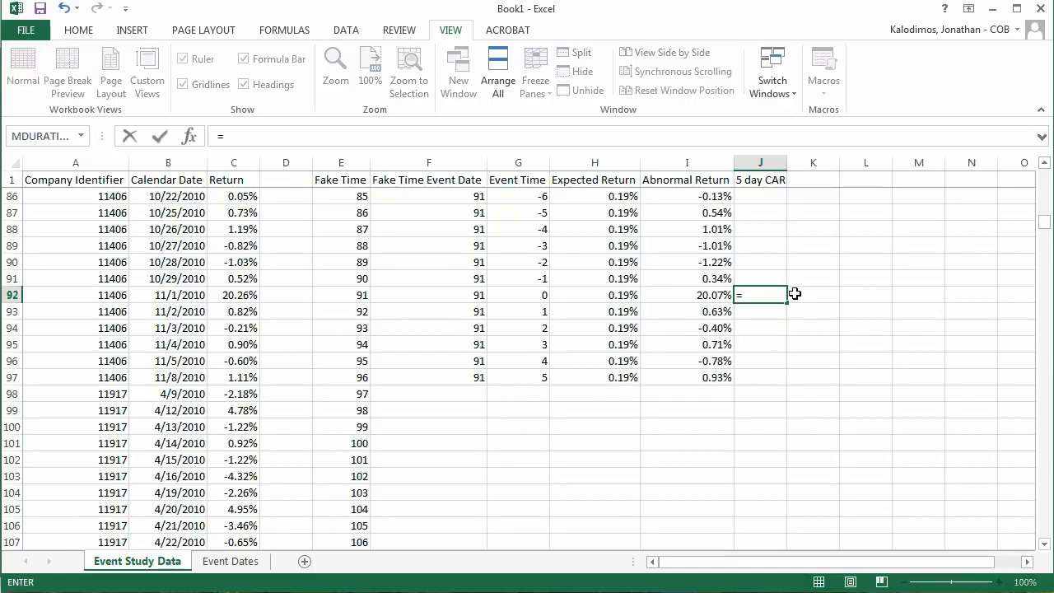
text(sum()
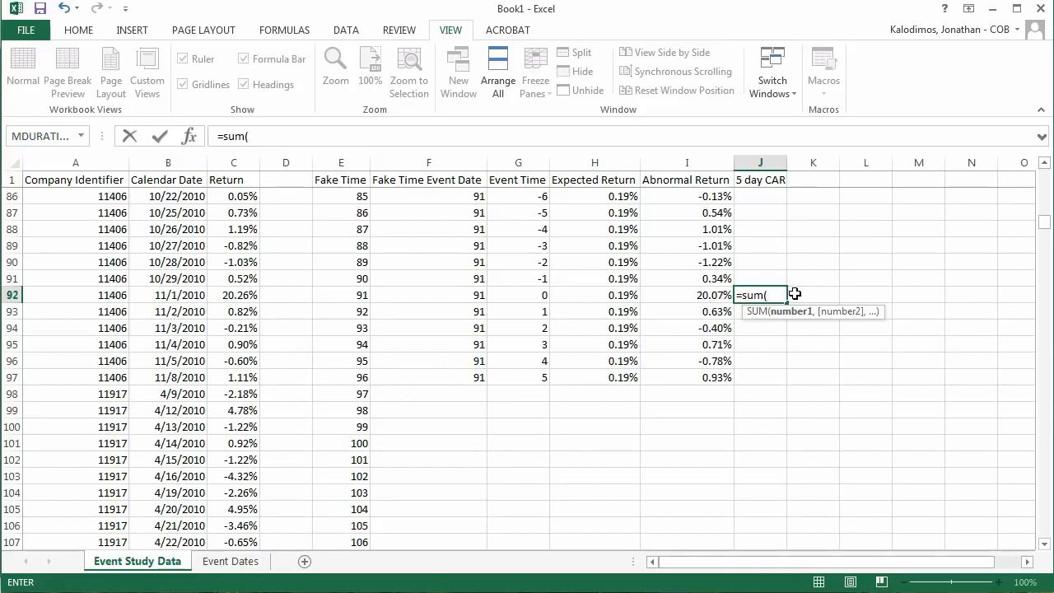
key(Left)
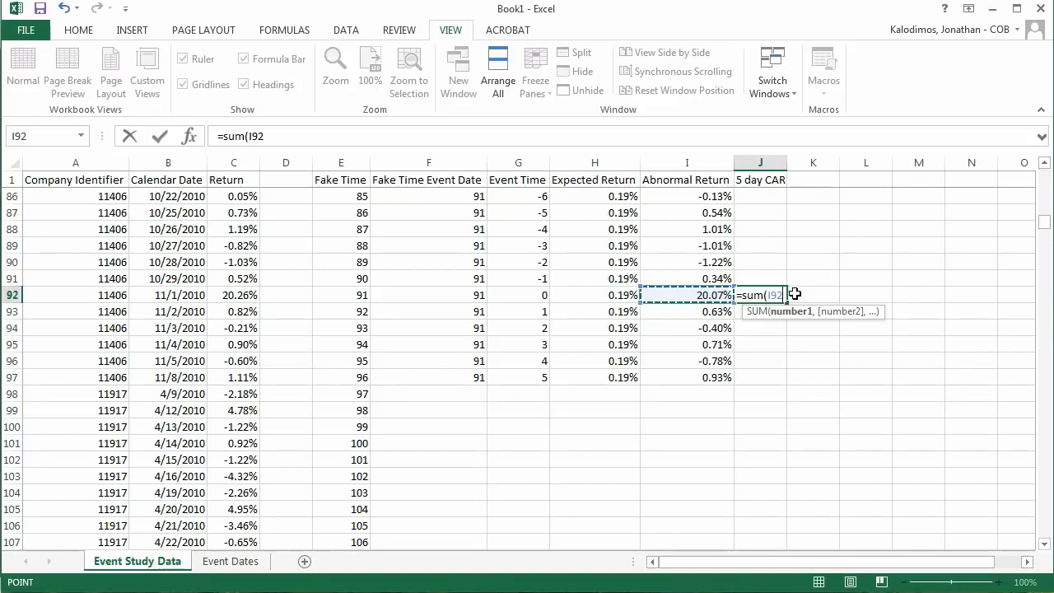
key(F8)
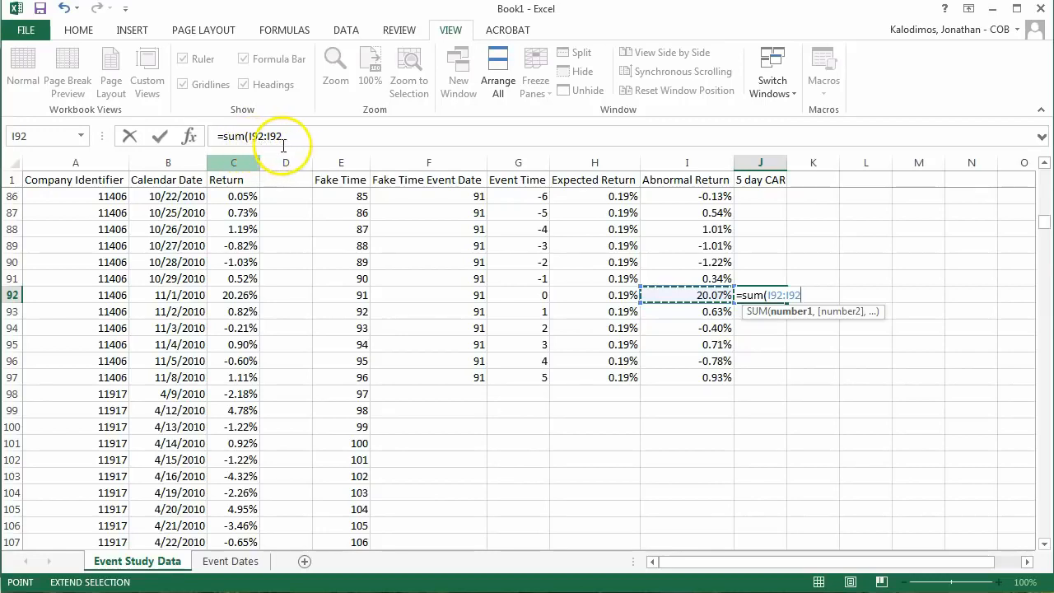
click(295, 135)
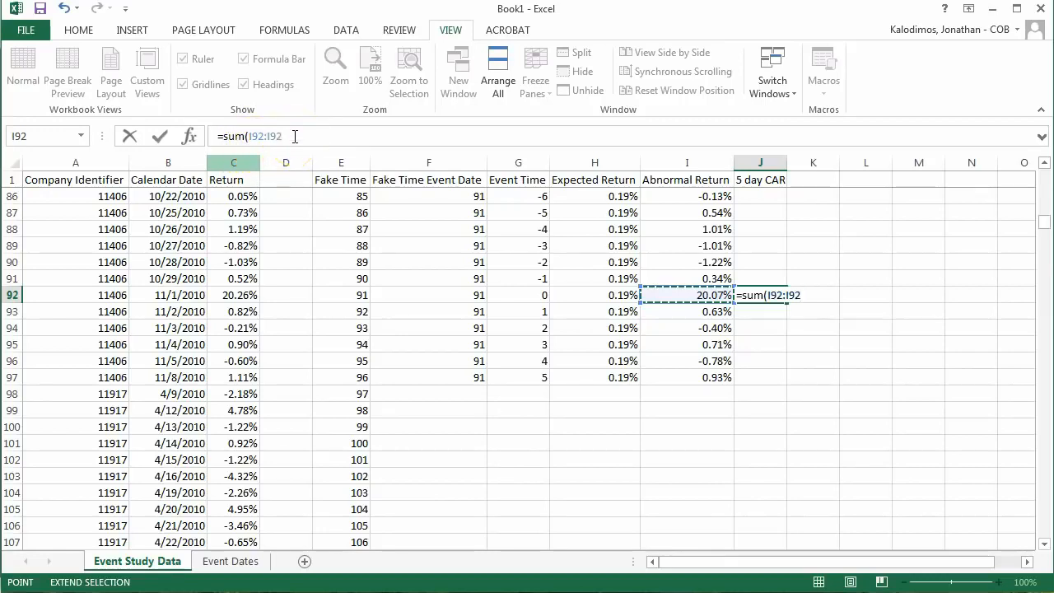
text())
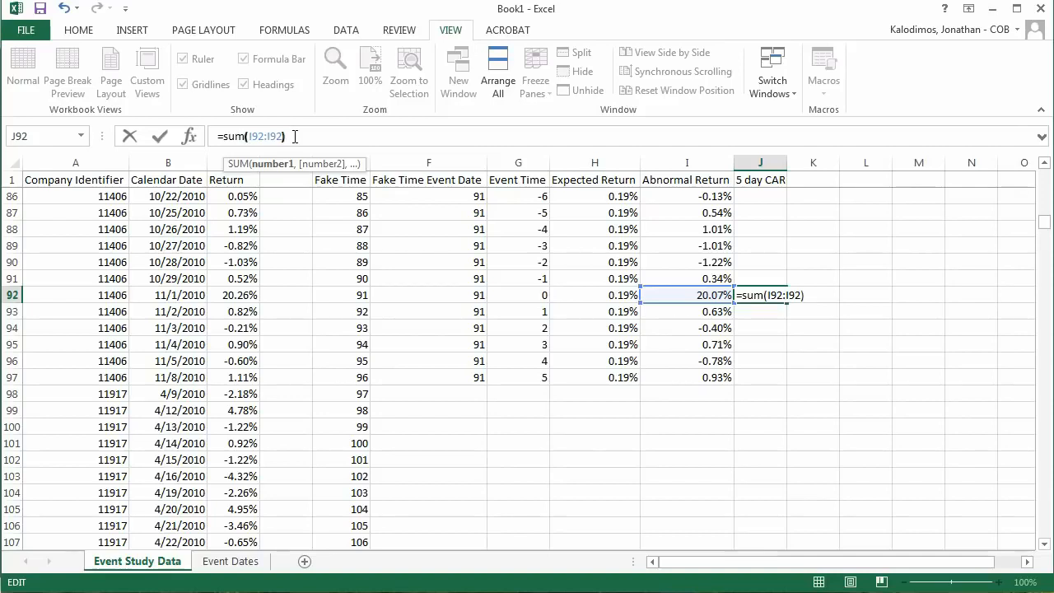
key(ctrl+Return)
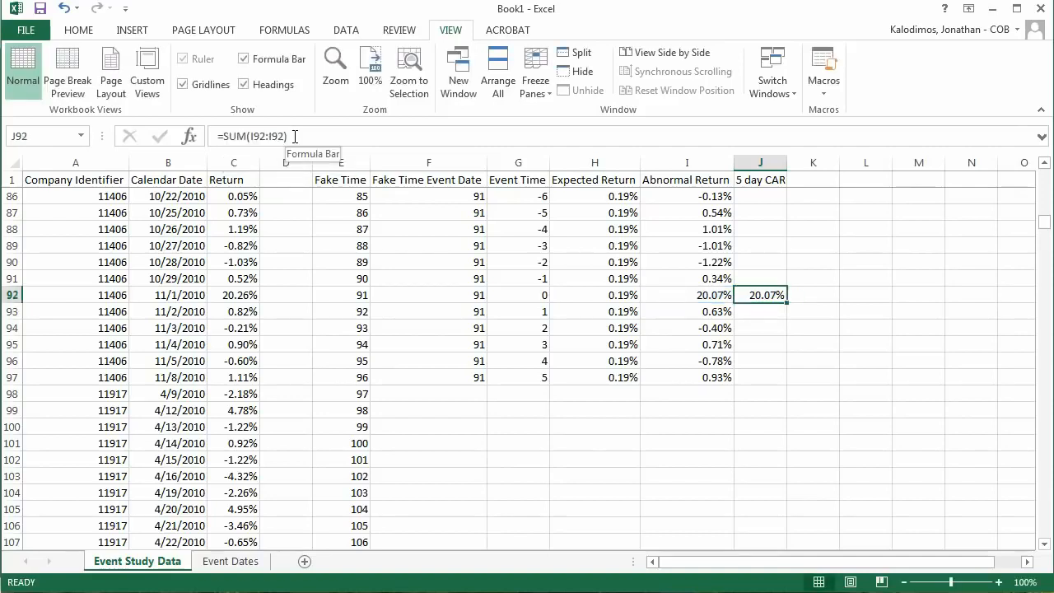
Step: Make the first reference of J92's sum absolute, giving =SUM($I$92:I92)
click(252, 136)
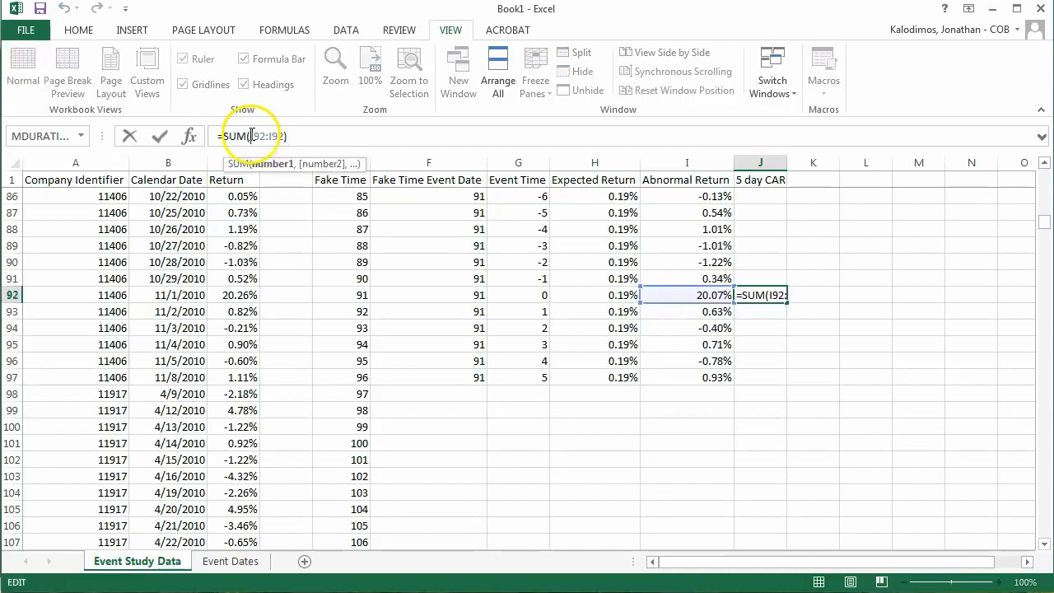
text($)
key(Right)
text($)
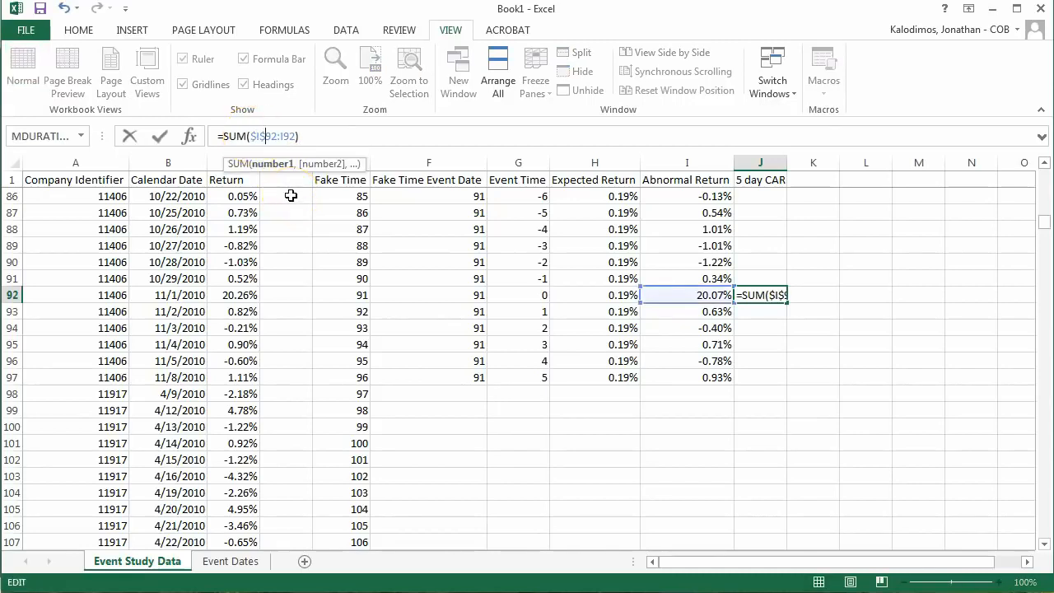
key(Return)
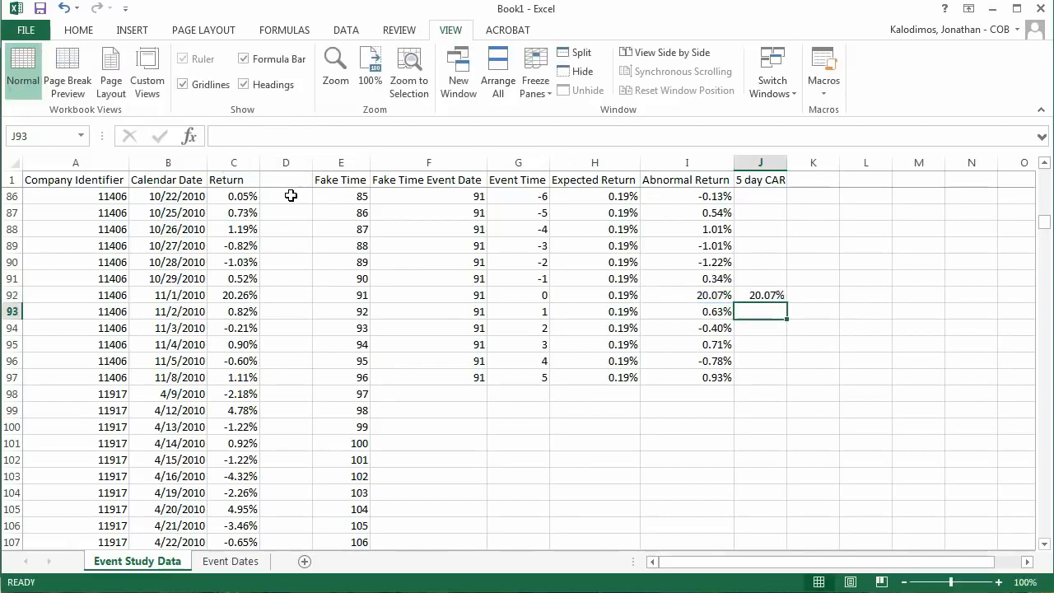
Step: Fill the cumulative sum from J92 down to J97 and inspect the ranges referenced in J93 and J94
click(769, 292)
drag(787, 303, 787, 383)
click(767, 309)
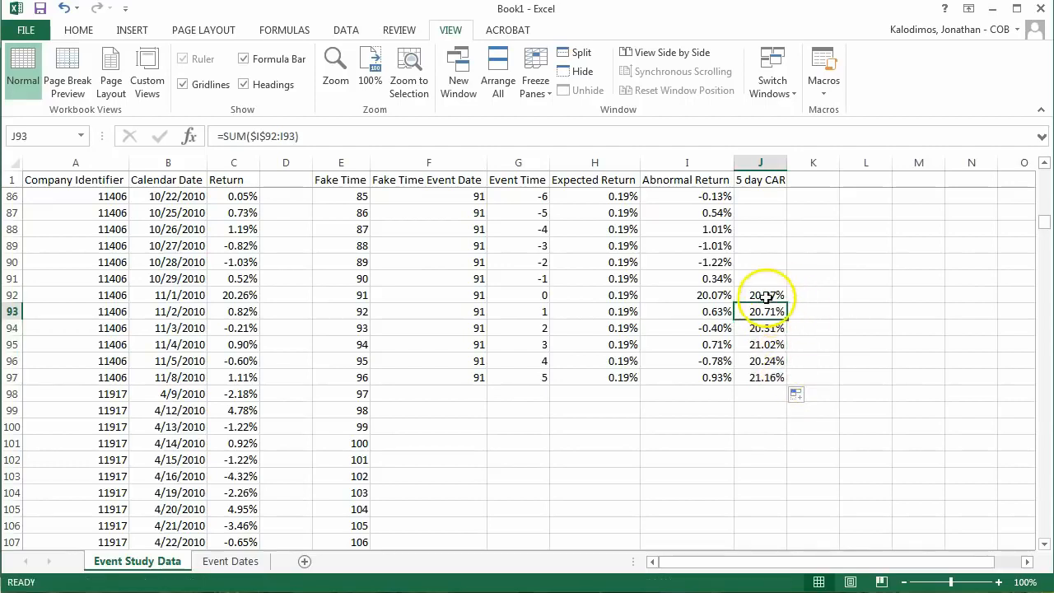
click(532, 136)
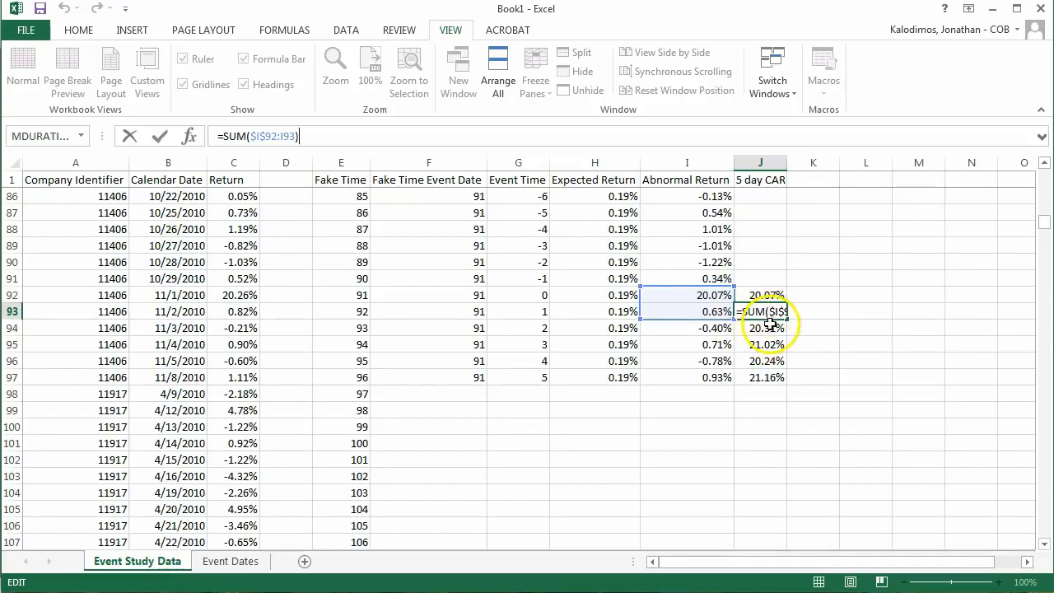
key(Return)
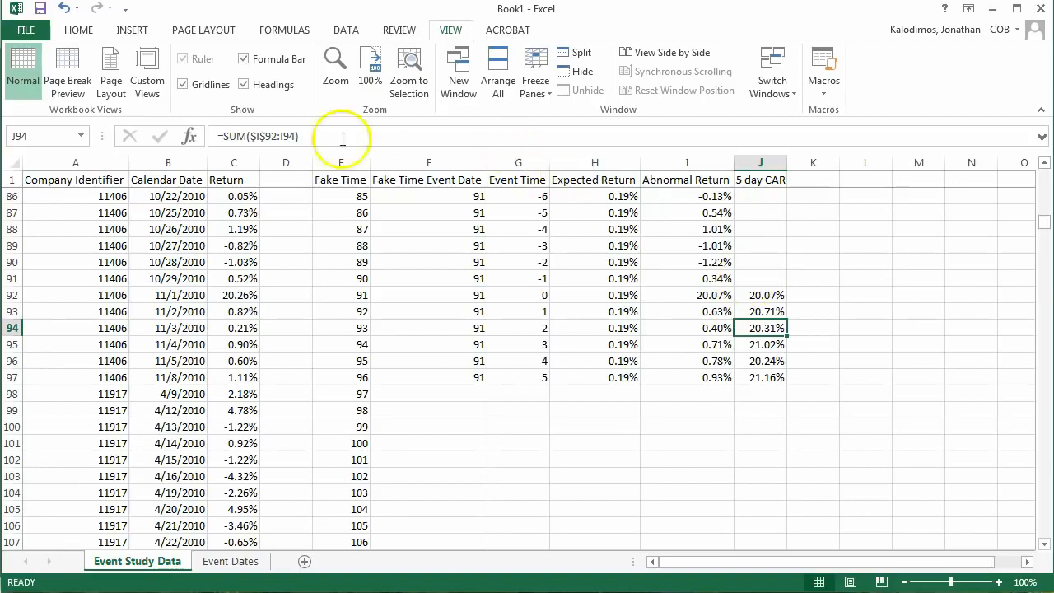
click(544, 138)
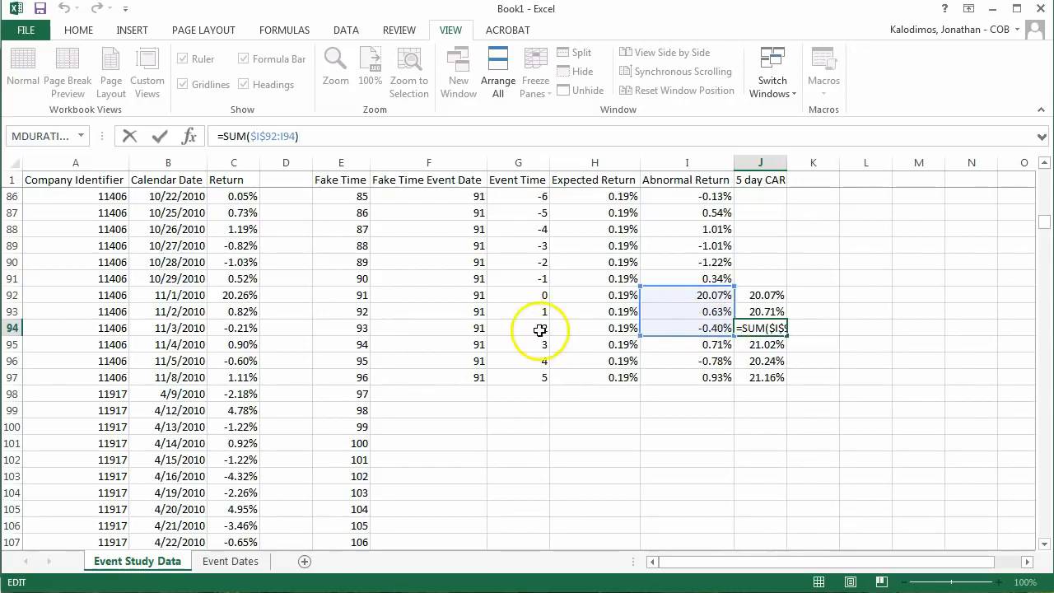
Step: Inspect the ranges summed by the cumulative formulas in J97 and J92
click(759, 377)
click(635, 136)
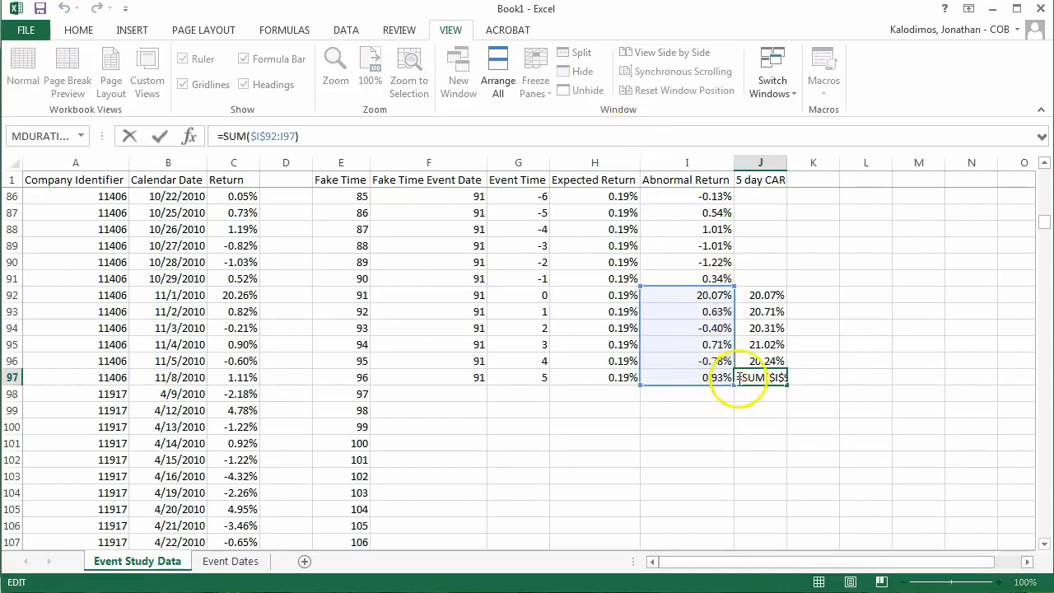
click(757, 298)
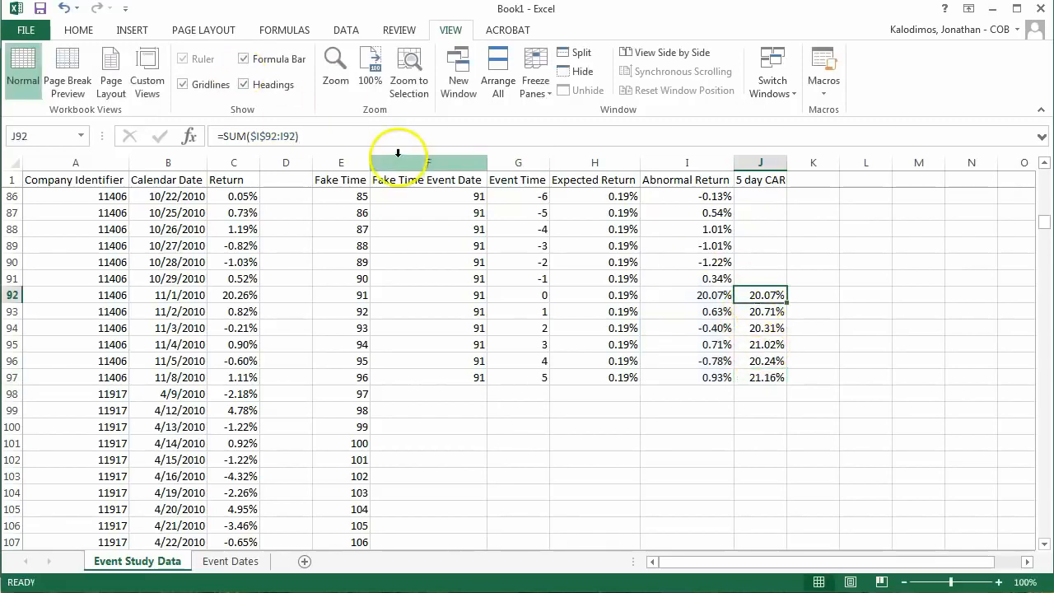
click(346, 138)
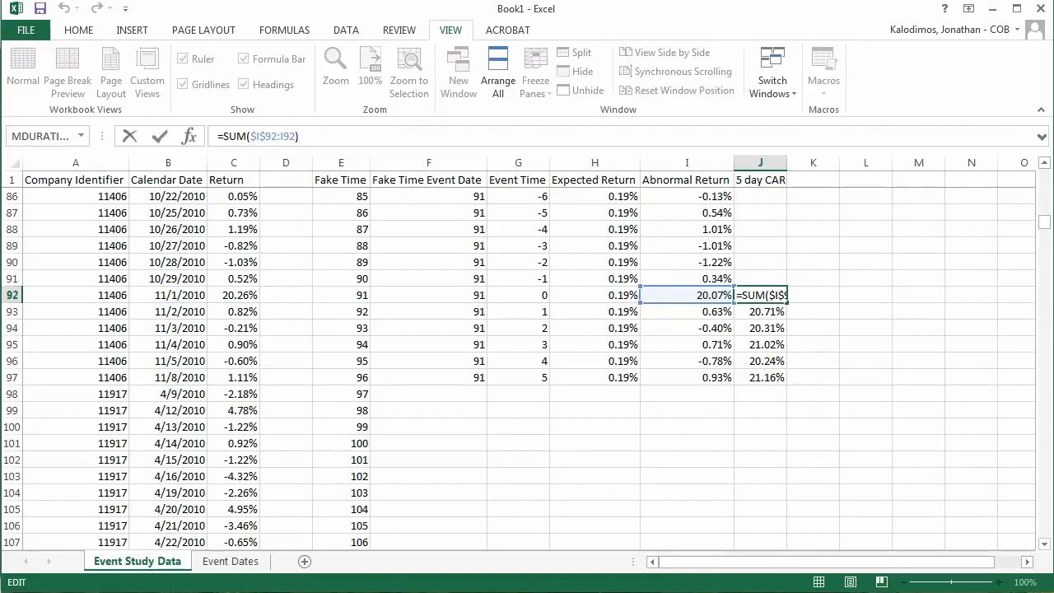
key(Escape)
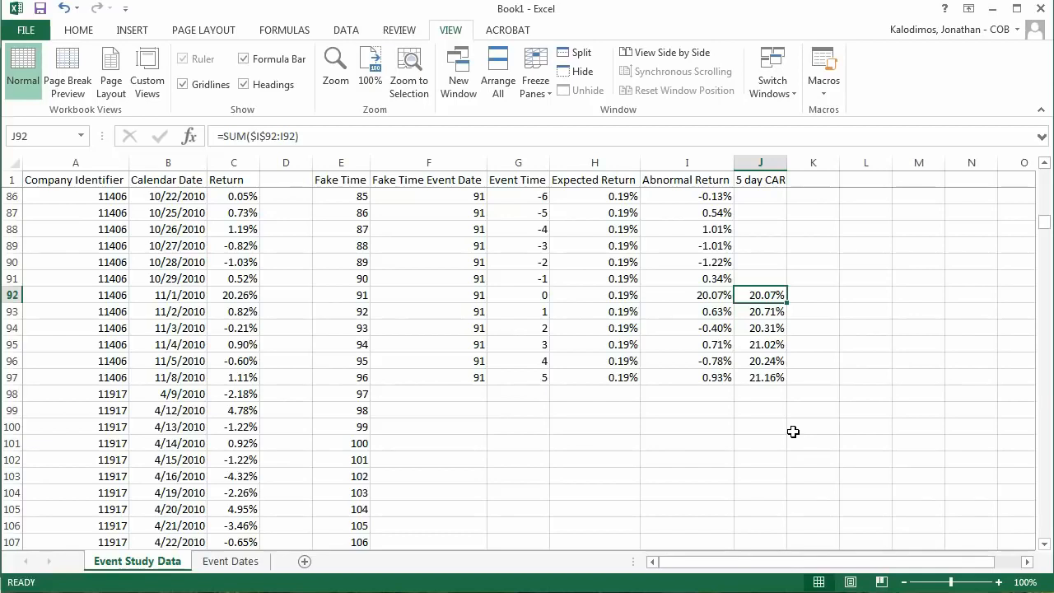
Step: Highlight J97, the 5 day CAR at event time 5, with a yellow fill
click(770, 377)
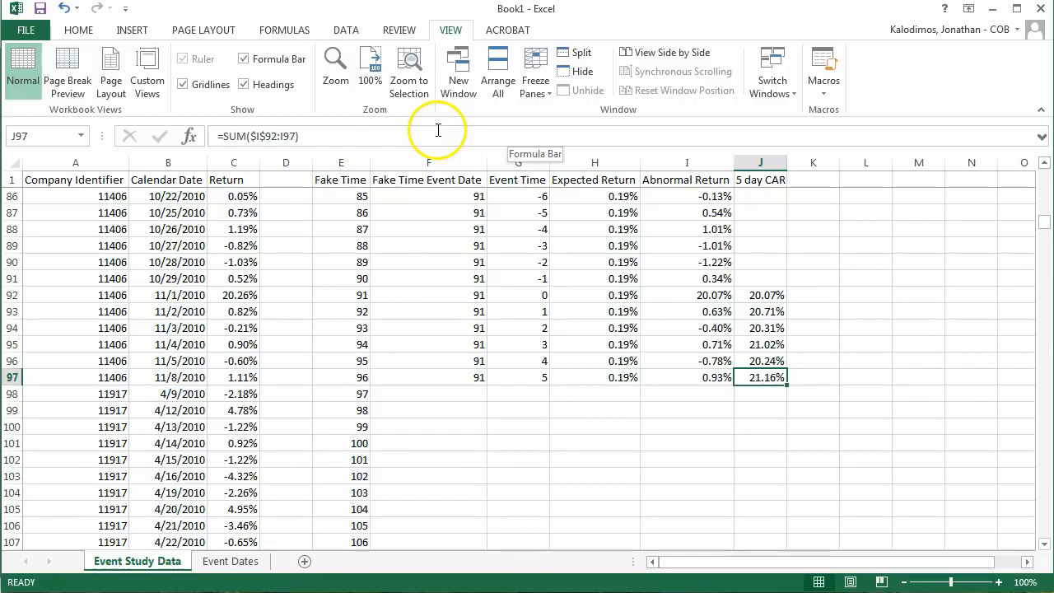
click(79, 30)
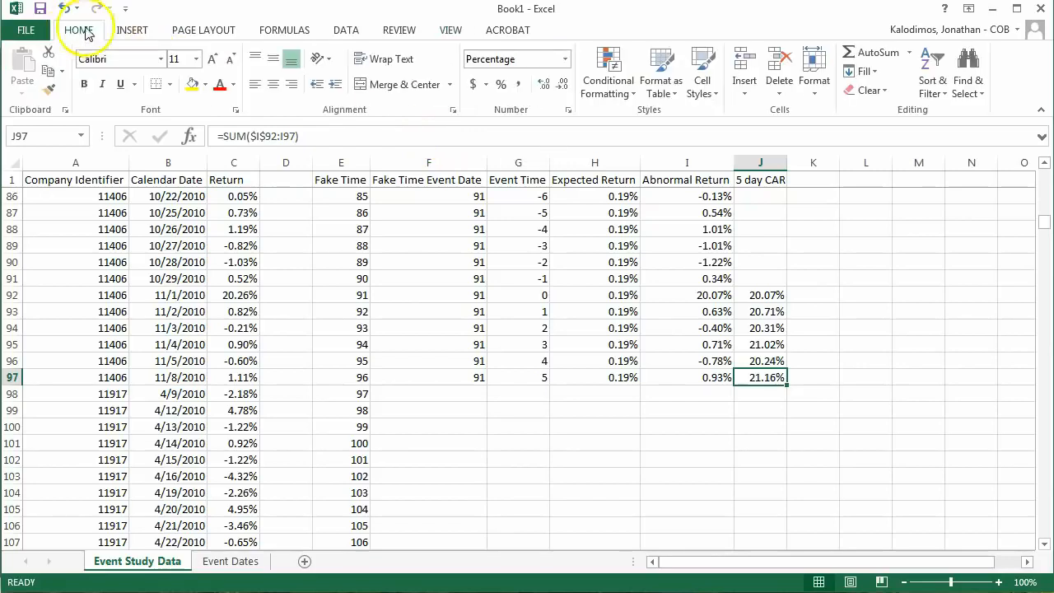
click(192, 84)
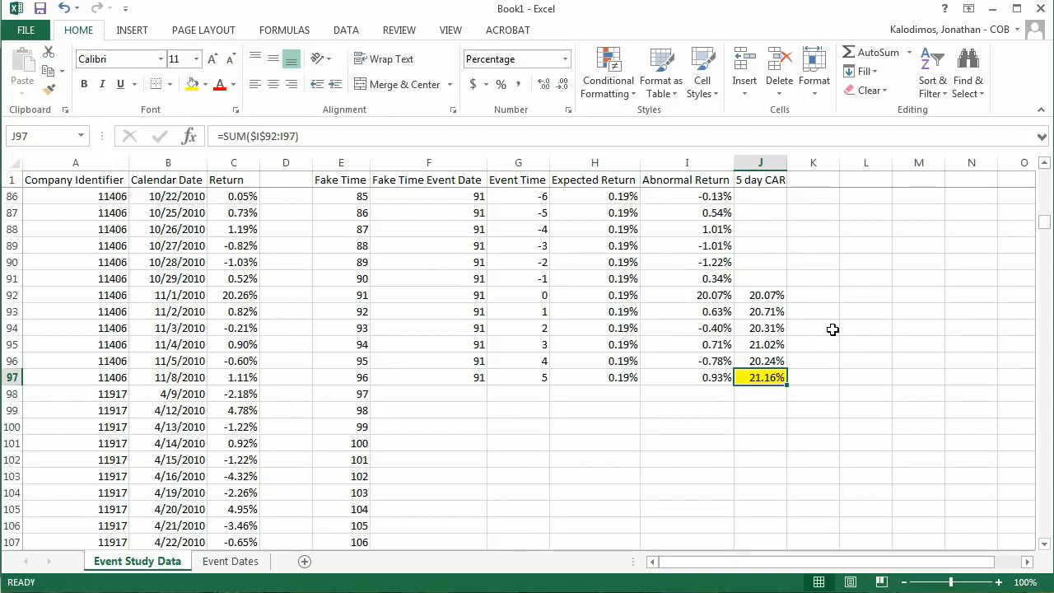
Step: Enter =SUM(I82:I82) in K82, the row of company 11406's event time -10
scroll(833, 329, up, 3)
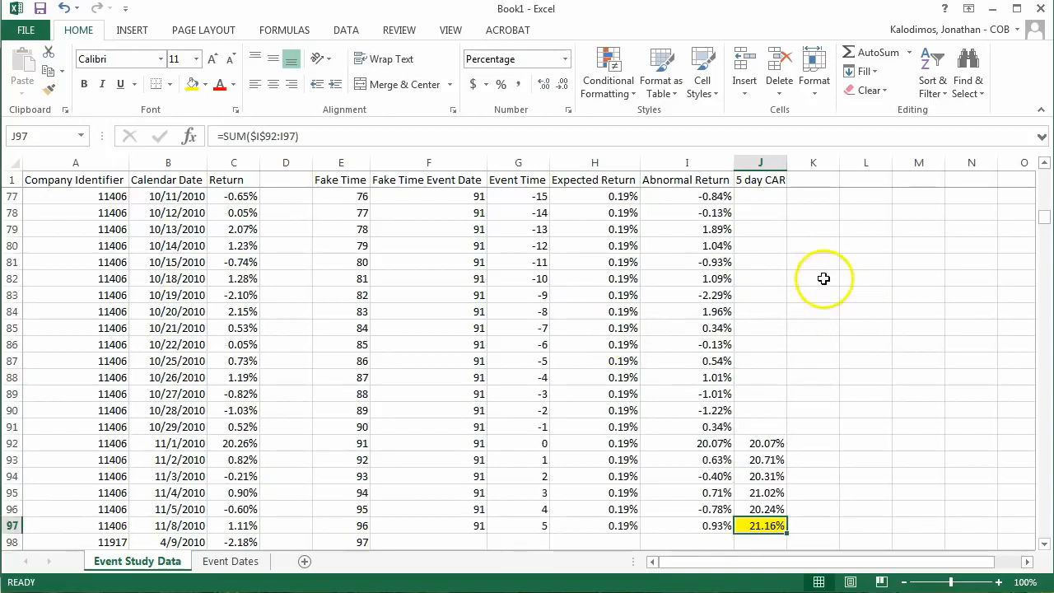
click(816, 279)
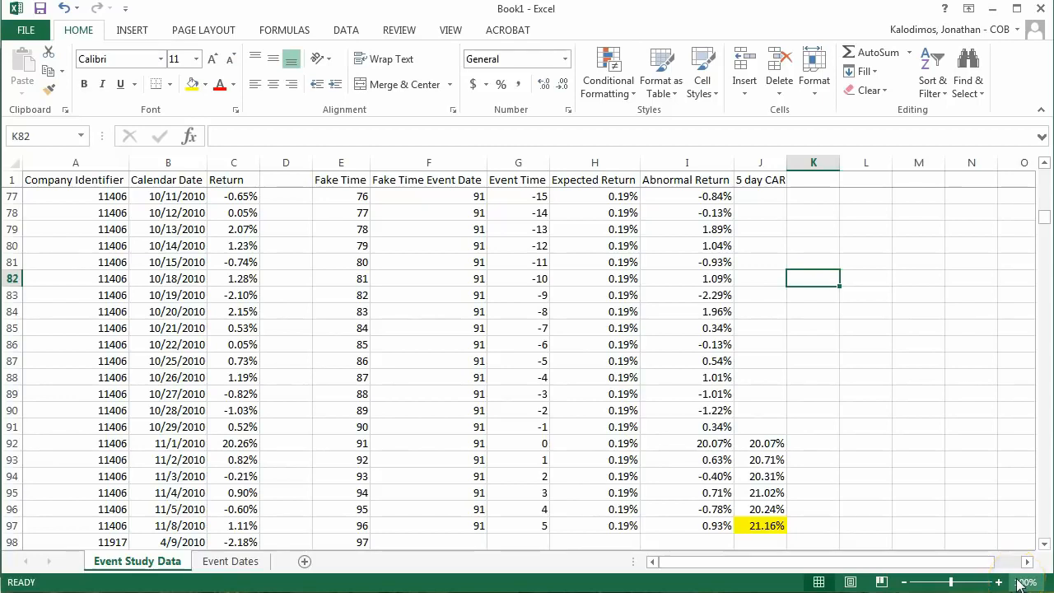
text(=sum()
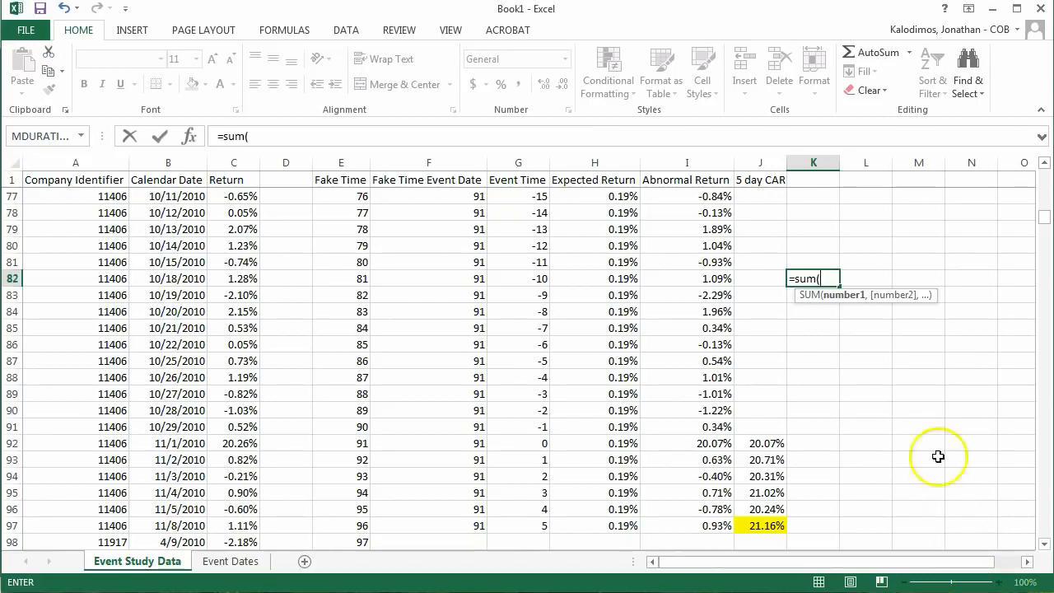
click(711, 274)
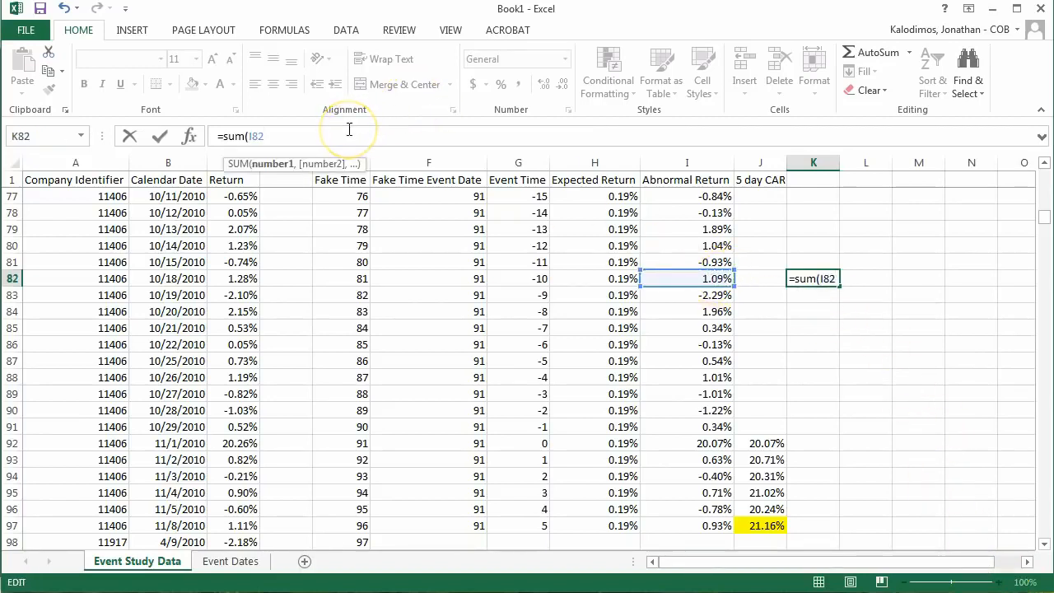
text(:)
click(688, 278)
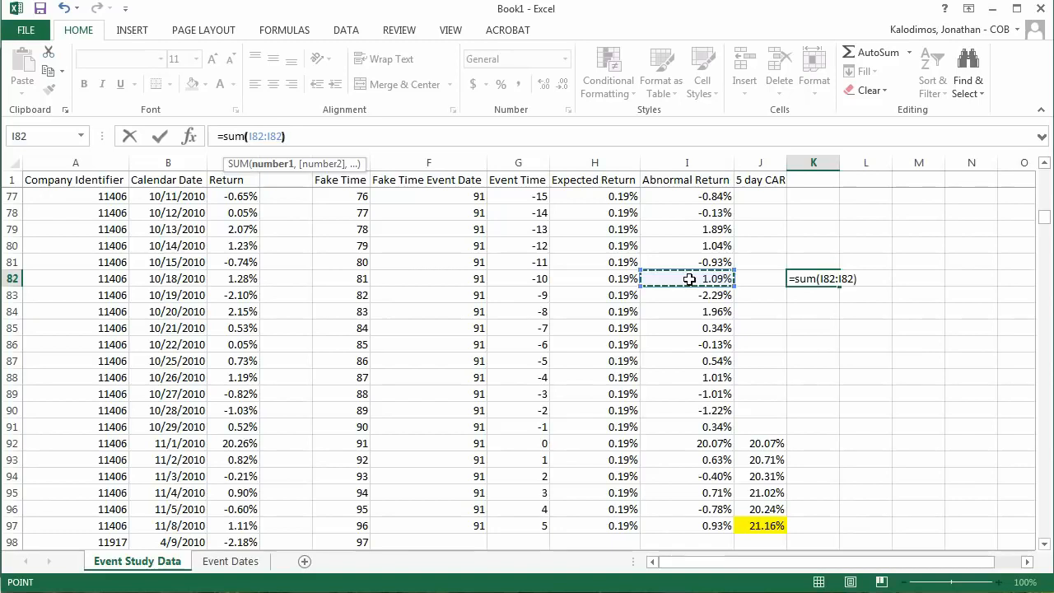
key(Return)
Step: Make the first reference of K82's sum absolute, giving =SUM($I$82:I82)
key(Up)
click(252, 136)
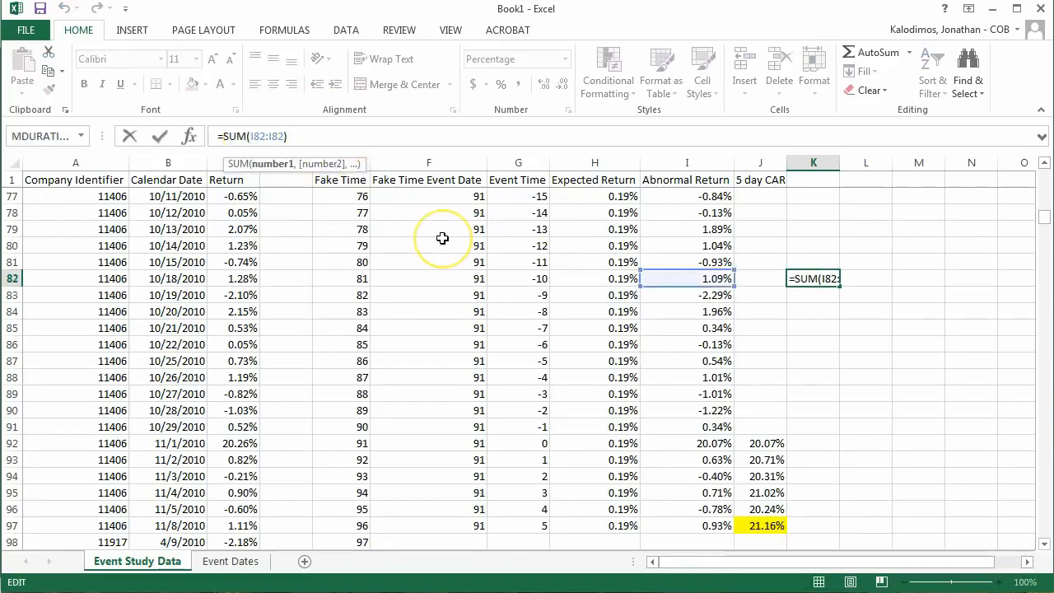
text($)
key(Return)
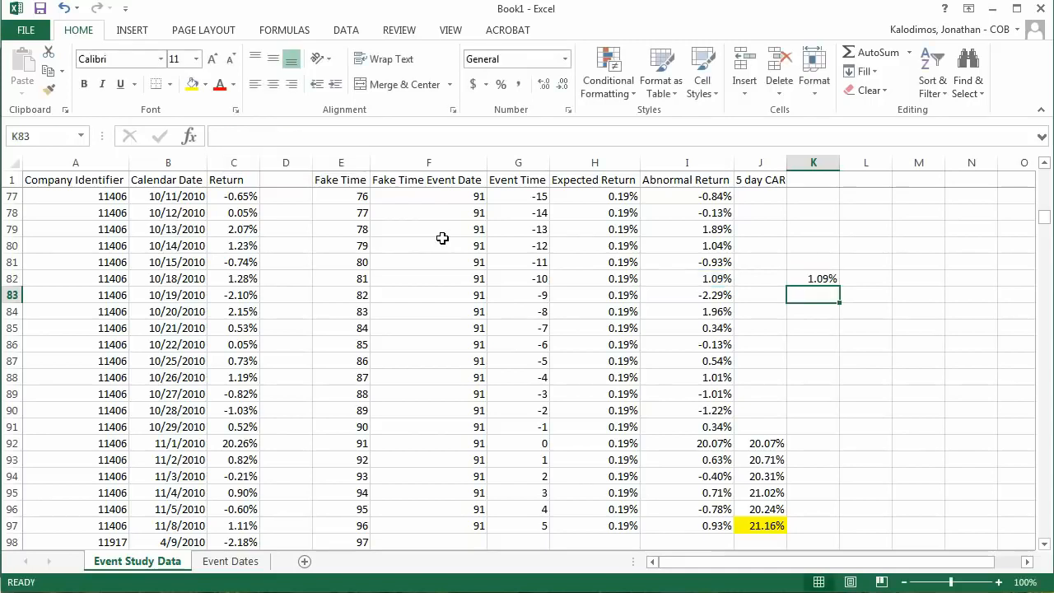
Step: Fill the cumulative sum from K82 down to K97 and label K1 "15 day CAR"
click(814, 275)
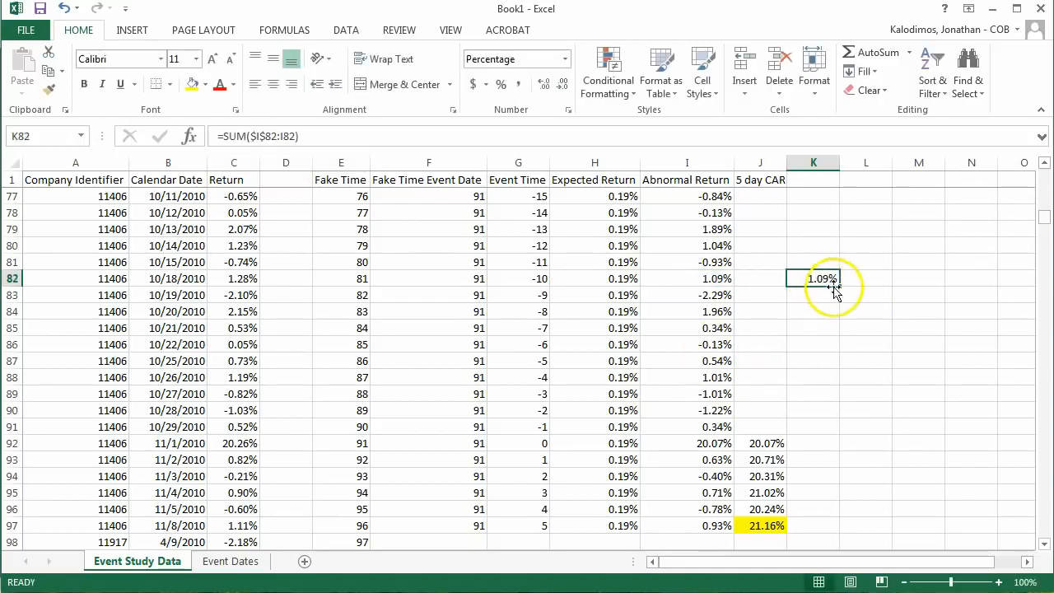
drag(839, 285, 862, 481)
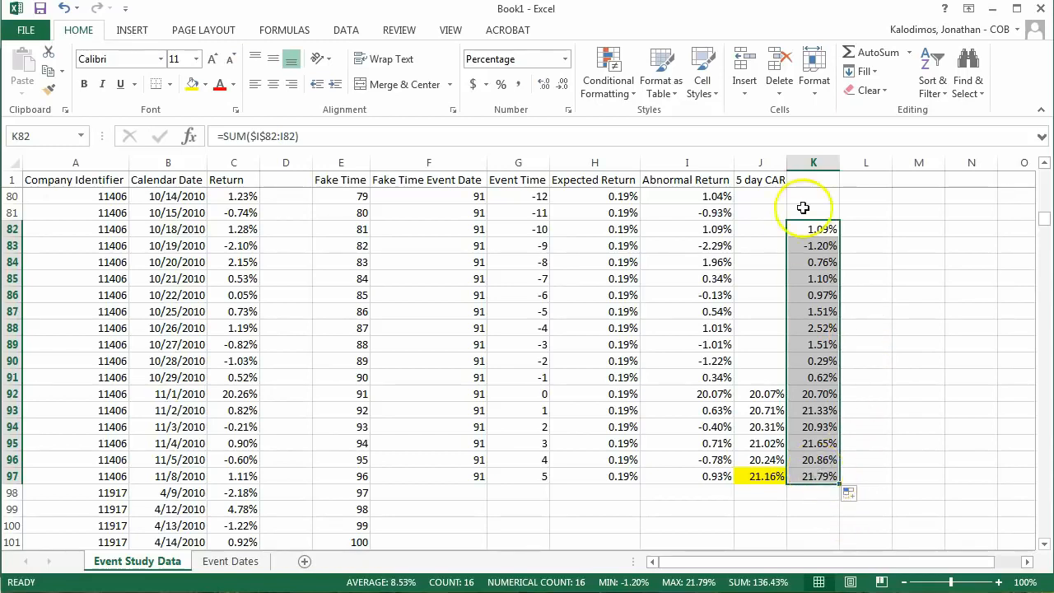
click(817, 184)
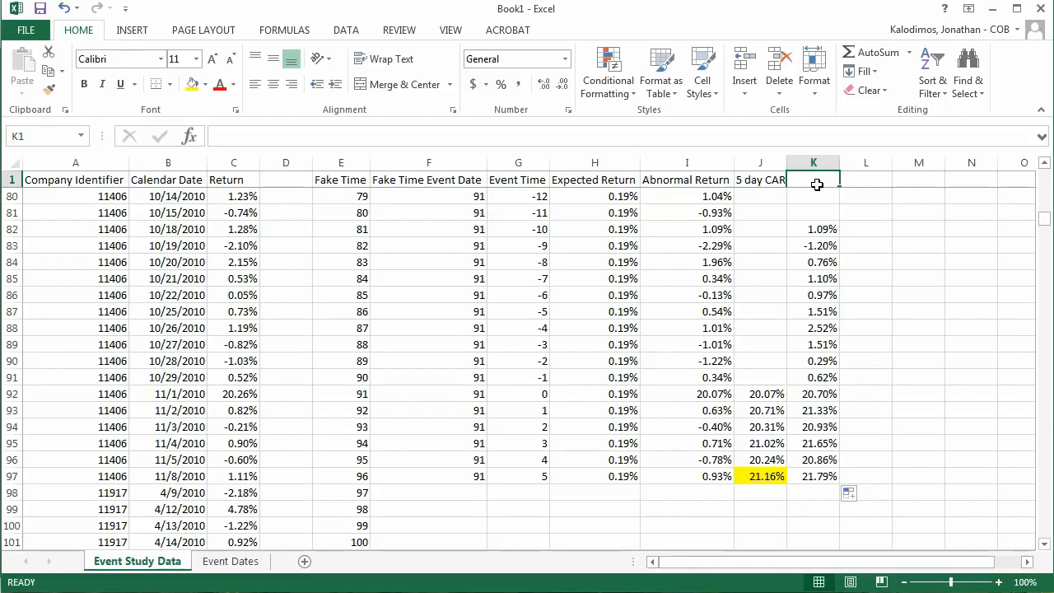
text(15 day CAR)
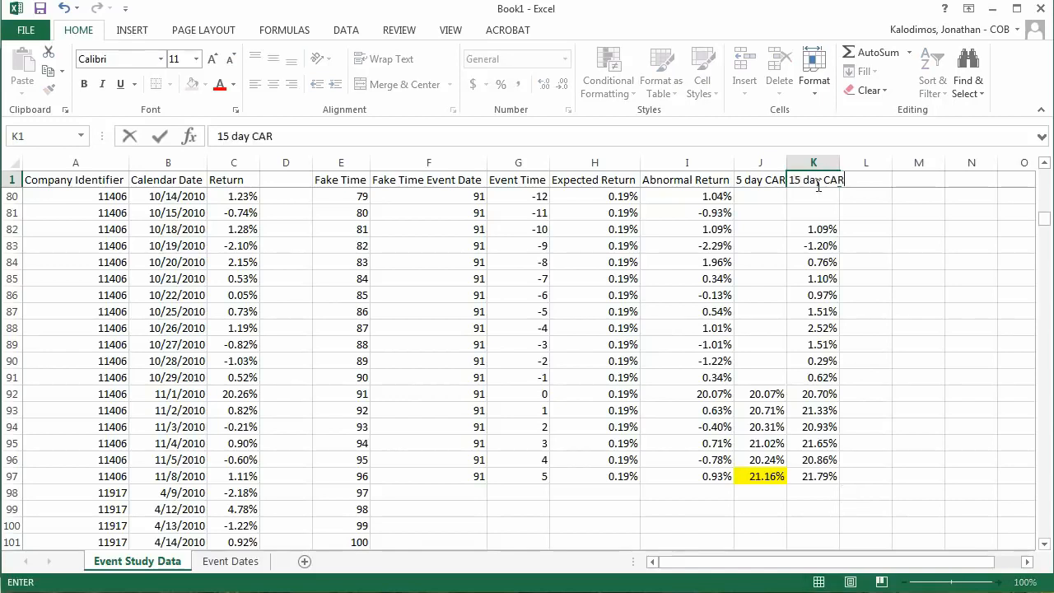
click(819, 229)
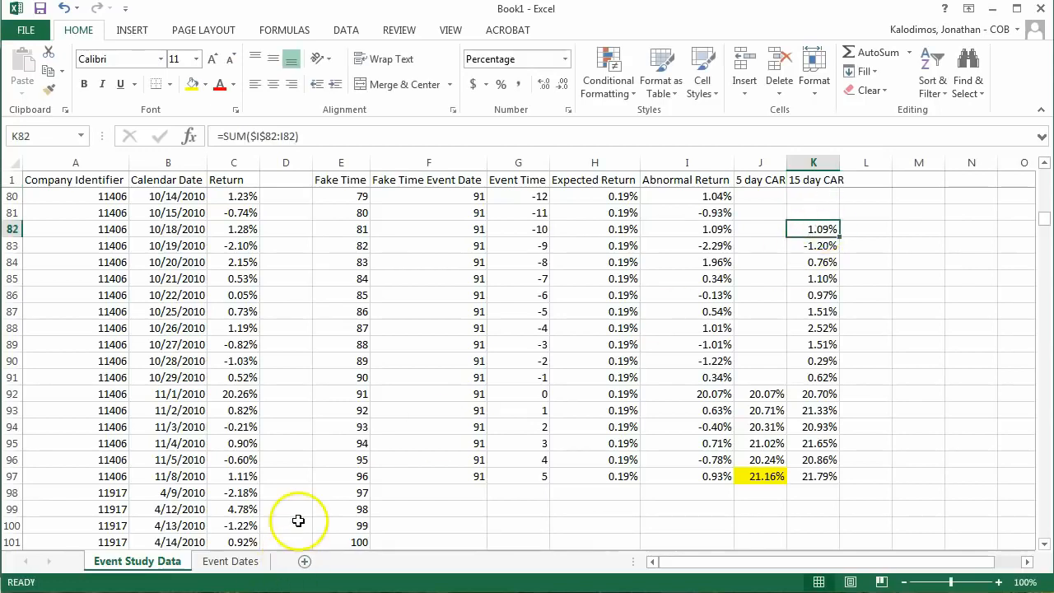
Step: Add a new worksheet and enter "Event Time" as the heading in A1
click(305, 563)
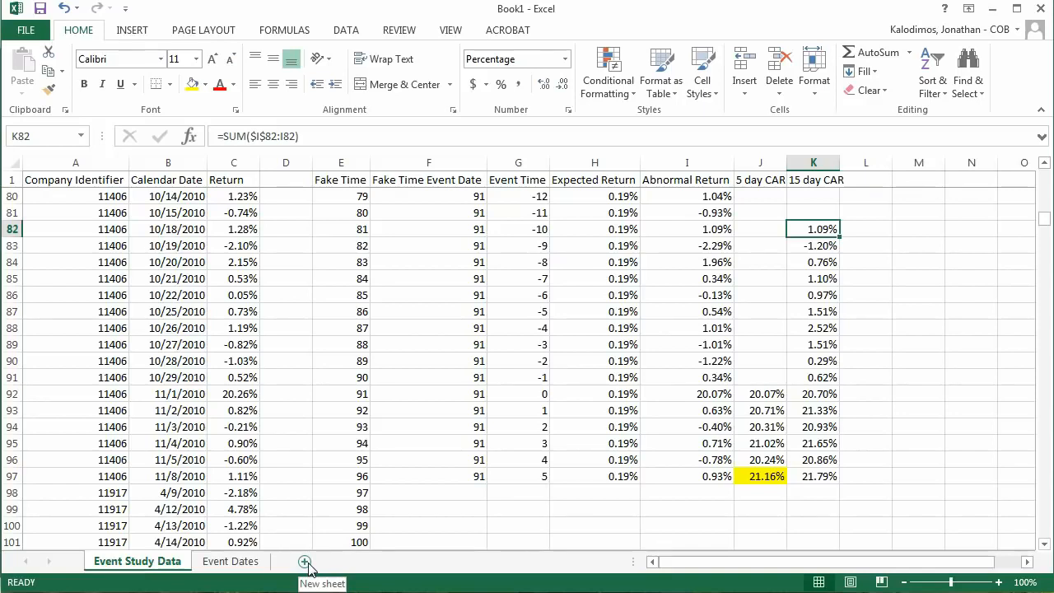
click(304, 563)
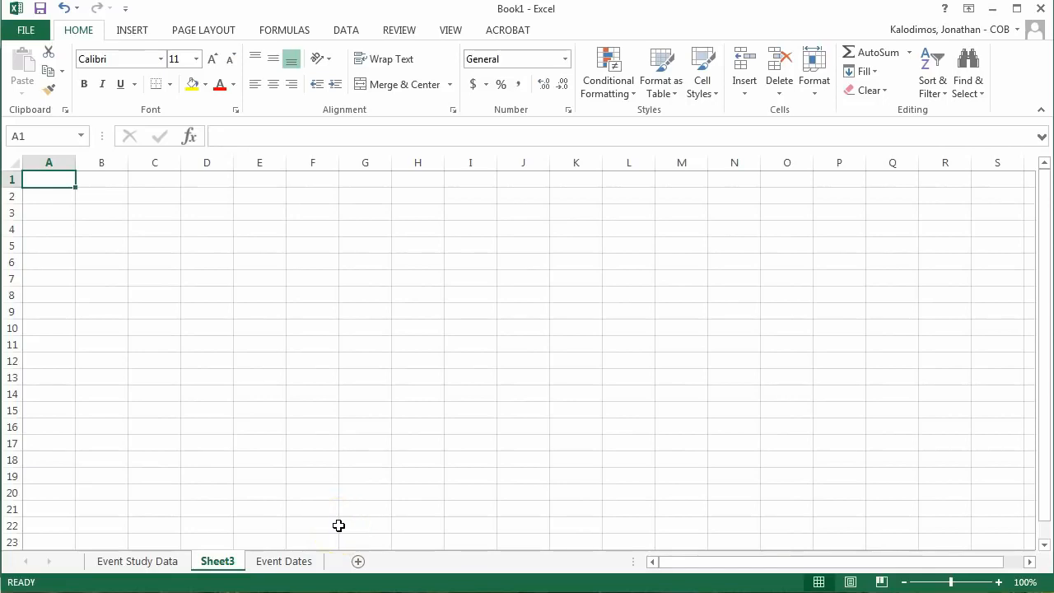
text(T)
text(Event)
text( Term)
key(BackSpace)
key(BackSpace)
key(BackSpace)
text(ime)
key(Return)
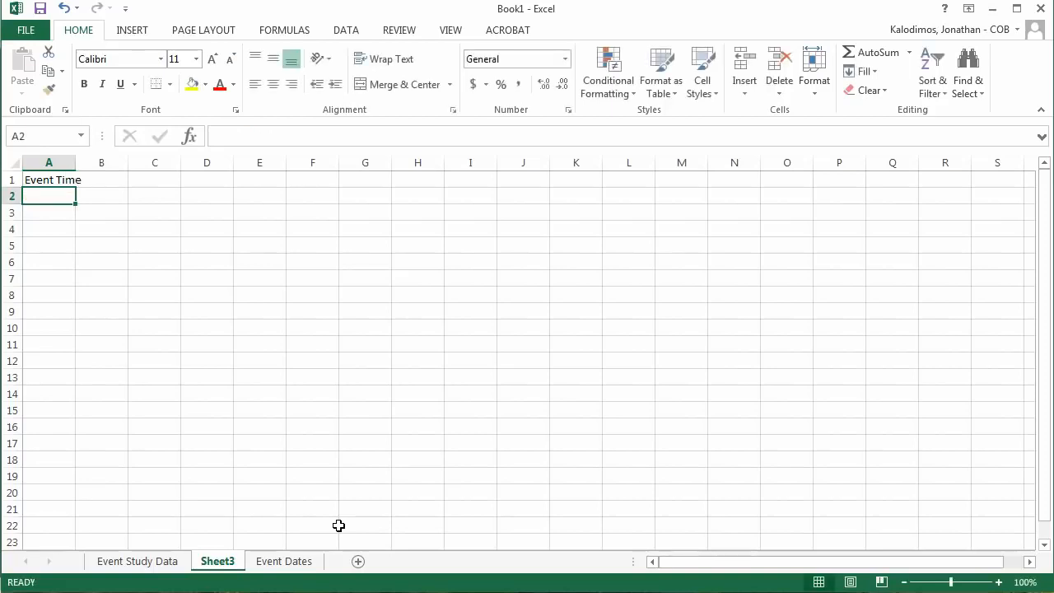
Step: Enter -10 in A2 and the formula +A2+1 in A3 to start the event time series
text(=1)
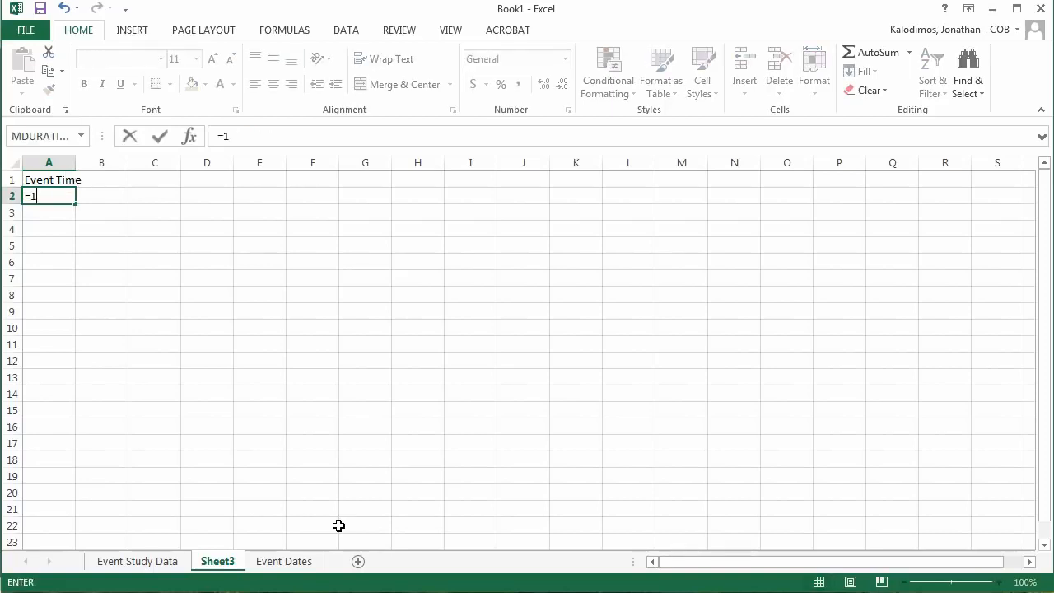
text(10)
key(Return)
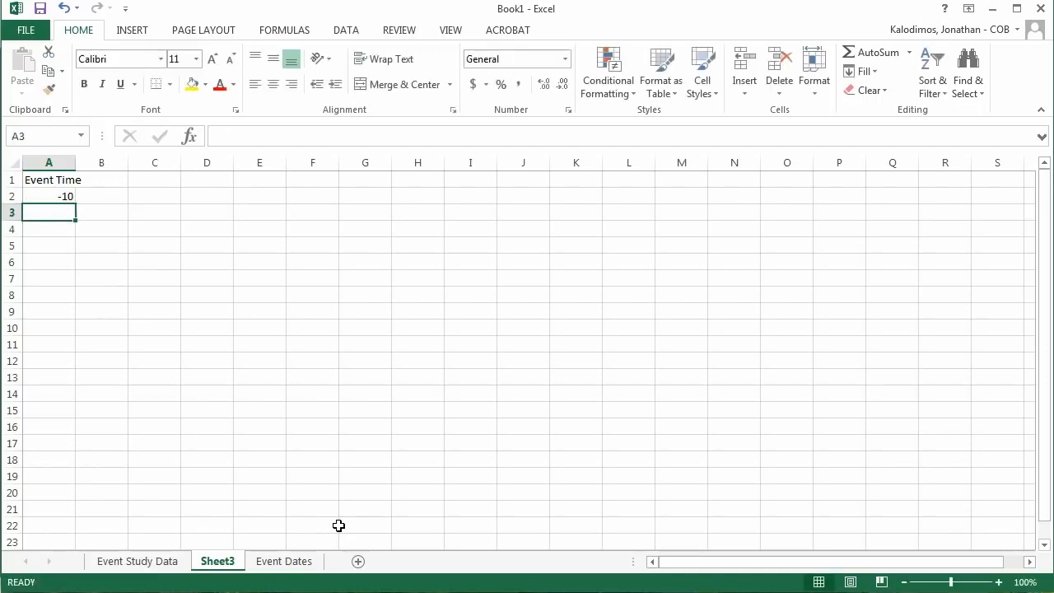
text(+)
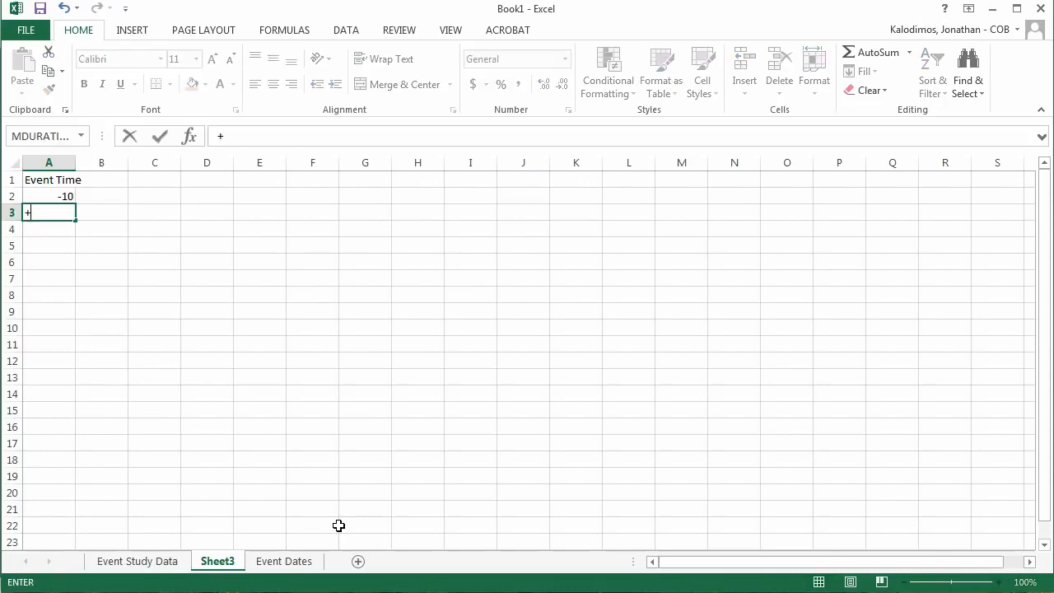
key(Up)
text(+)
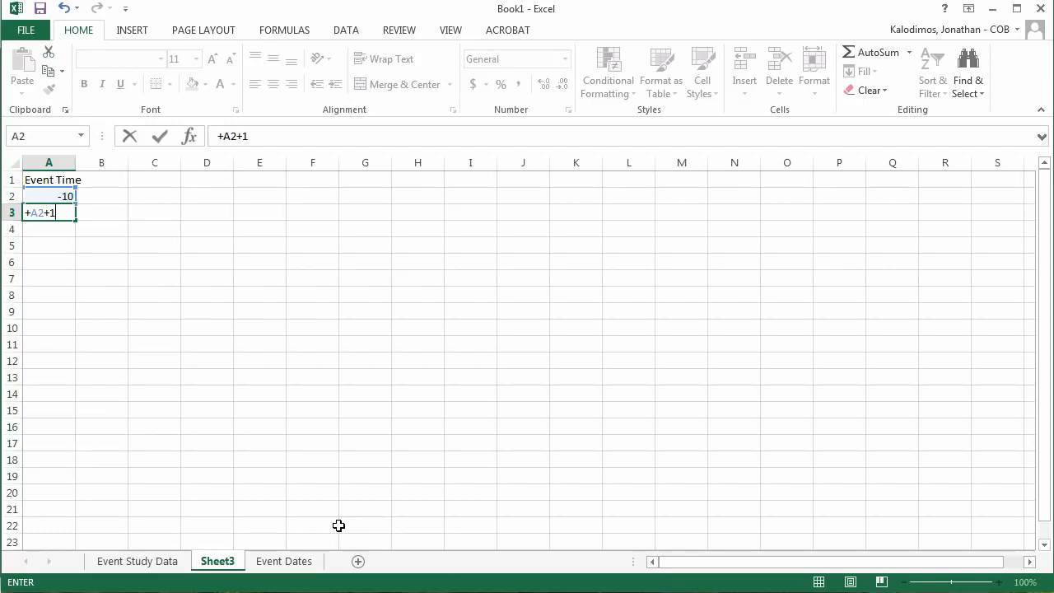
key(Return)
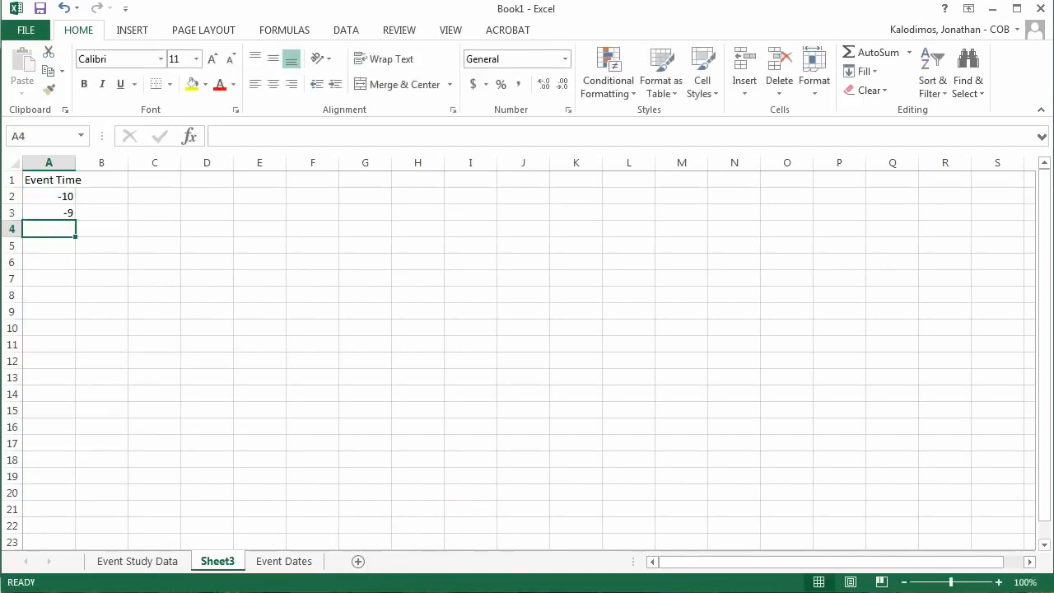
Step: Fill the event time formula from A3 down to A17, ending at 5, and clear the surplus cells A18:A19
click(51, 212)
drag(75, 221, 41, 477)
click(52, 463)
key(Delete)
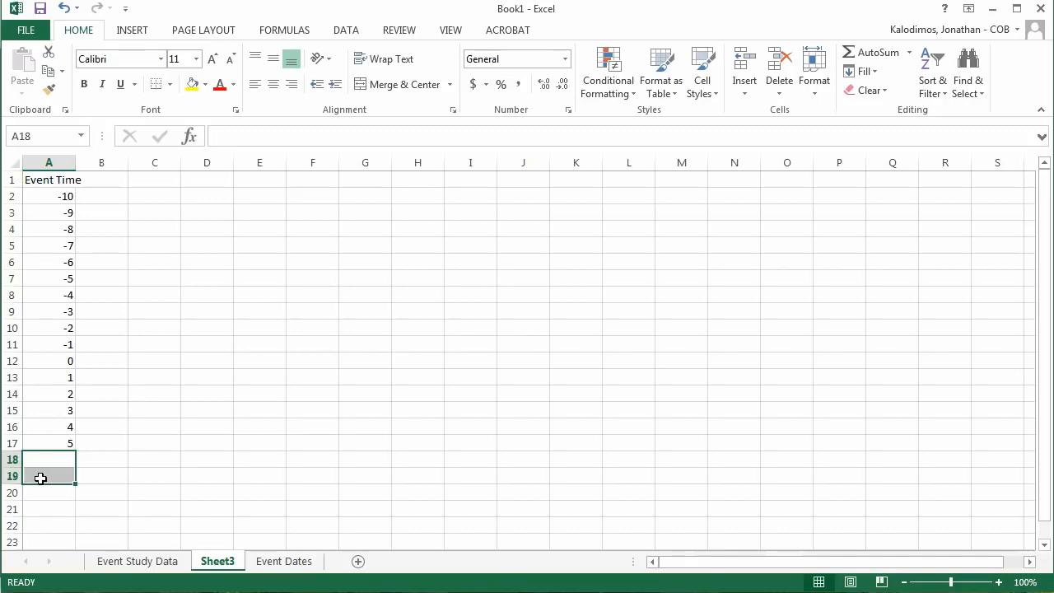
Step: Select B1 and fit column A's width to its "Event Time" heading
key(Right)
key(Up)
key(ctrl+Up)
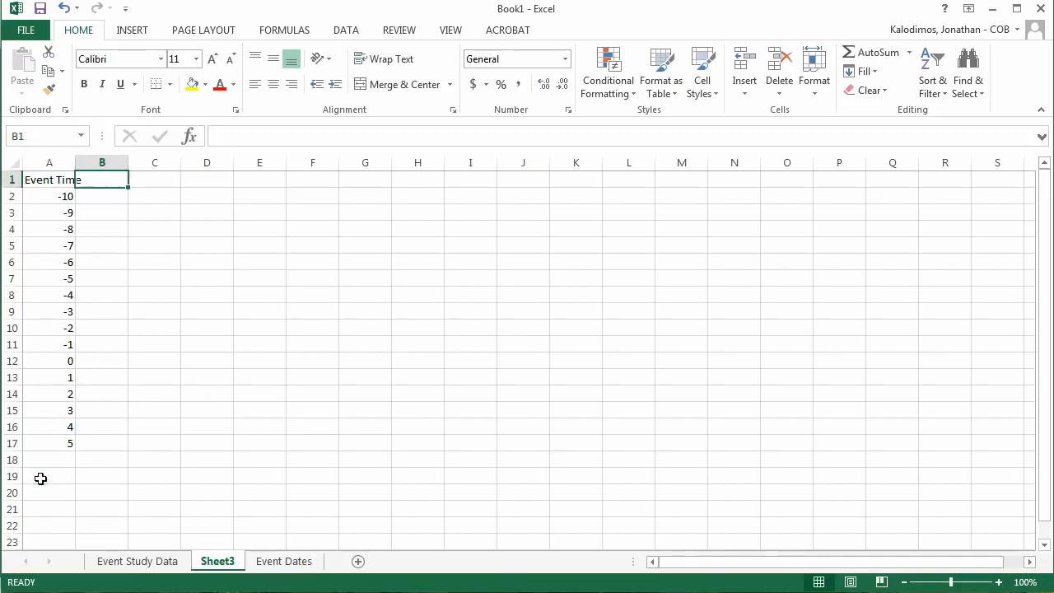
double_click(75, 162)
Step: Copy the company identifier 11406 from A93 of Event Study Data into B1 of Sheet3 as a column heading
click(136, 561)
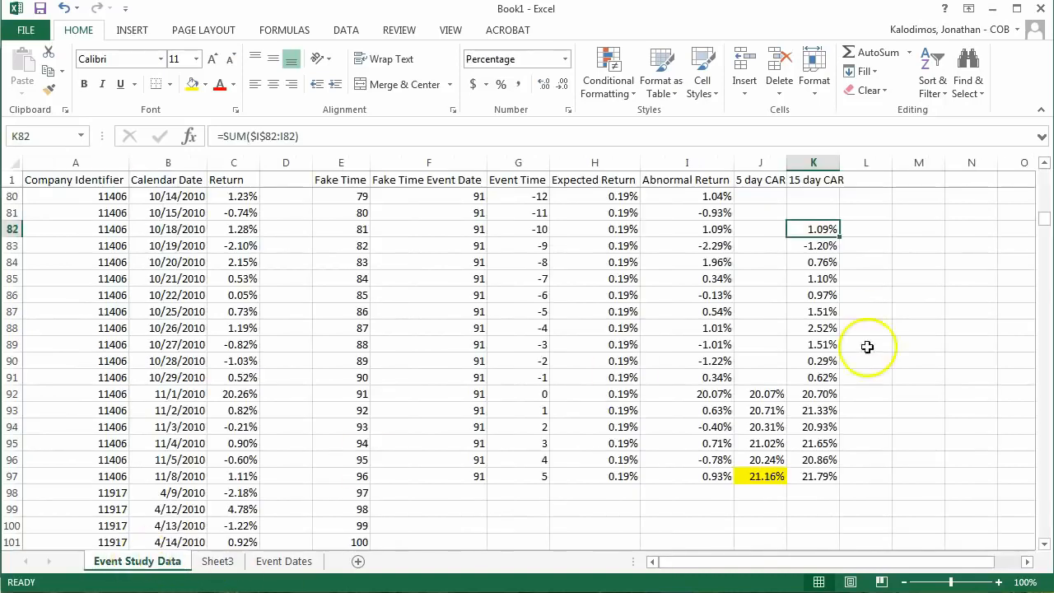
click(115, 409)
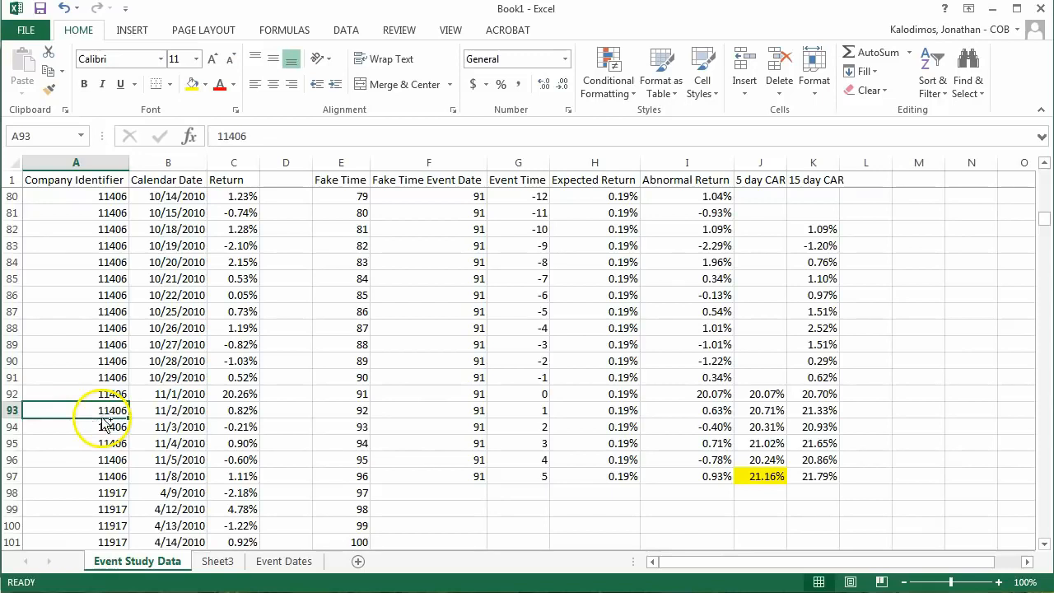
key(ctrl+c)
click(284, 560)
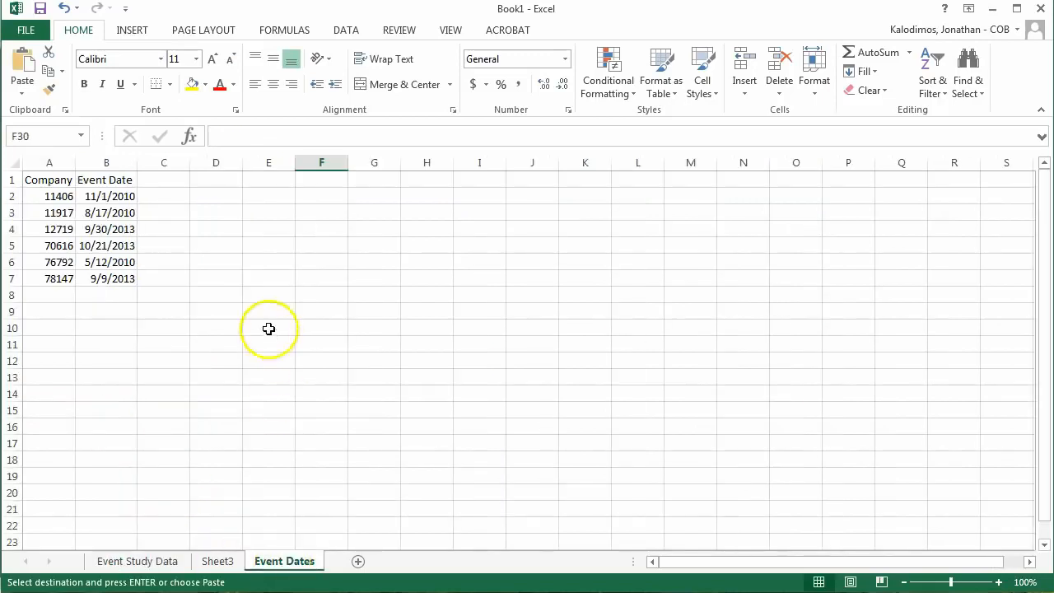
click(217, 561)
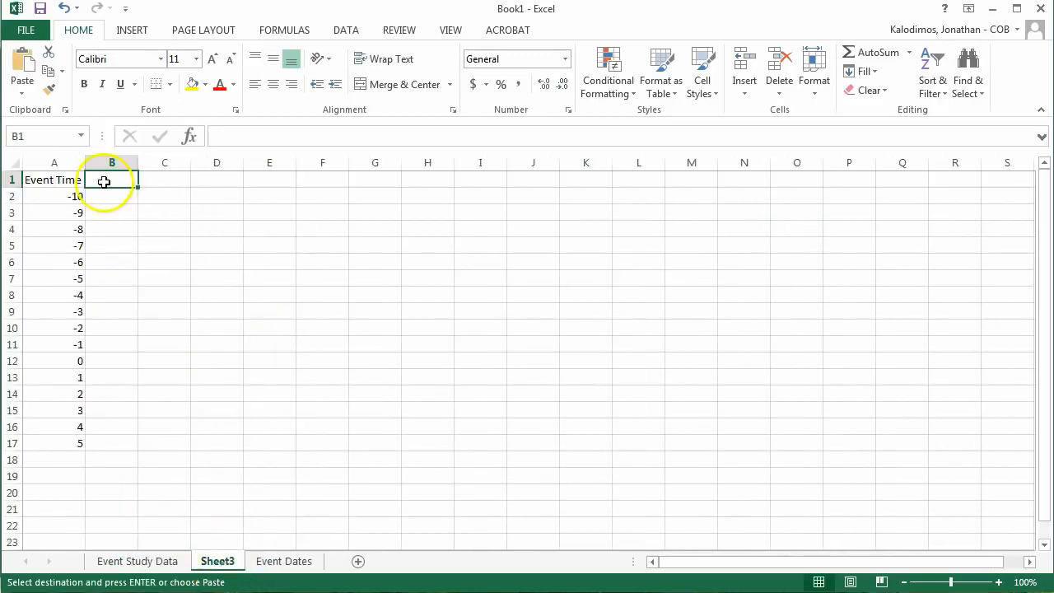
key(ctrl+v)
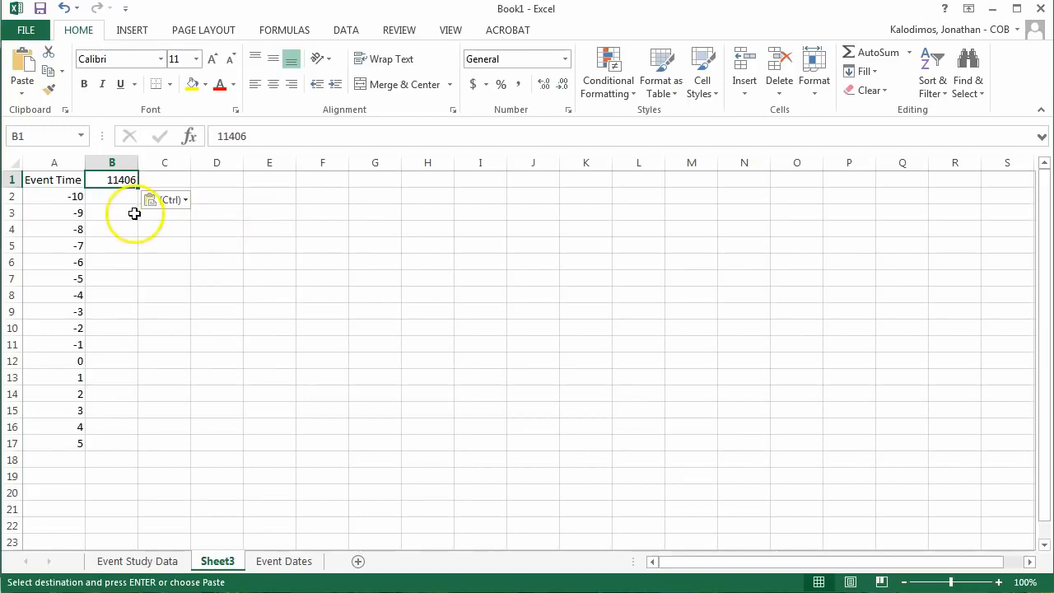
Step: Copy the 15 day CARs in K82:K97 of Event Study Data and paste them as values into Sheet3 starting at B2
click(122, 563)
drag(810, 228, 812, 480)
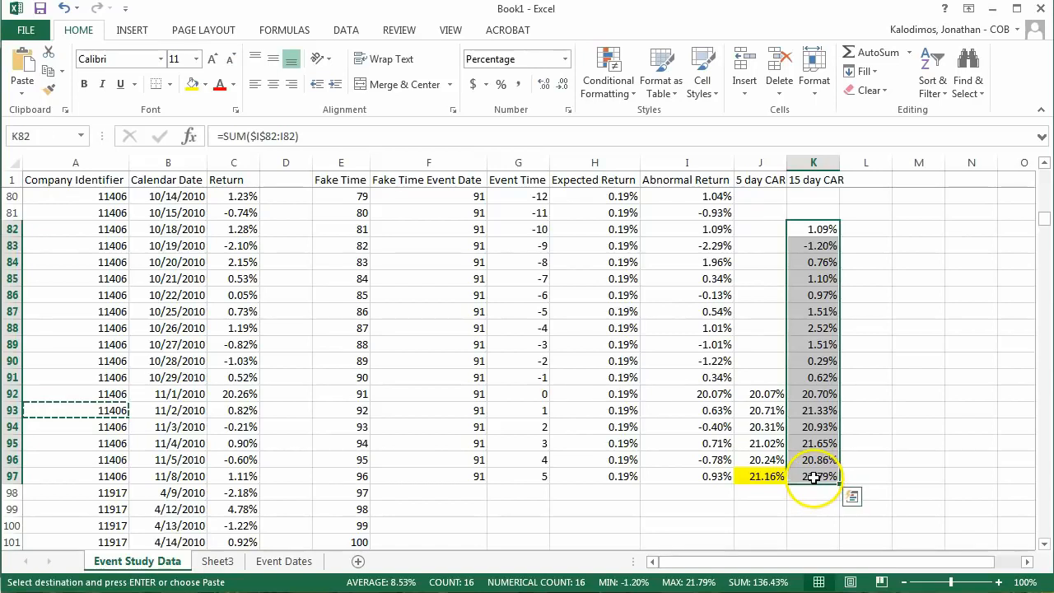
key(ctrl+c)
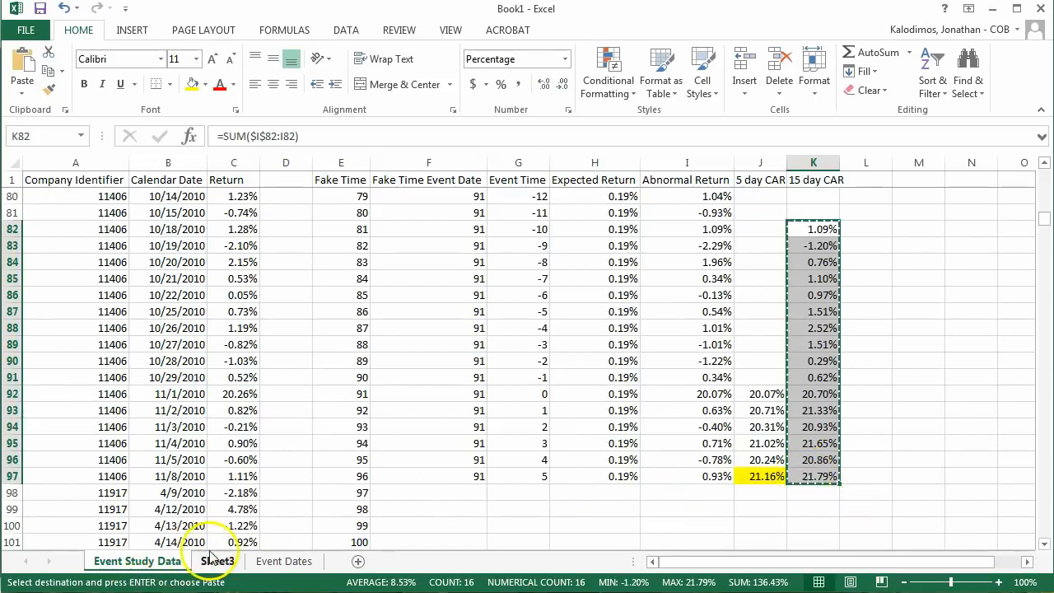
click(213, 562)
click(127, 199)
right_click(128, 201)
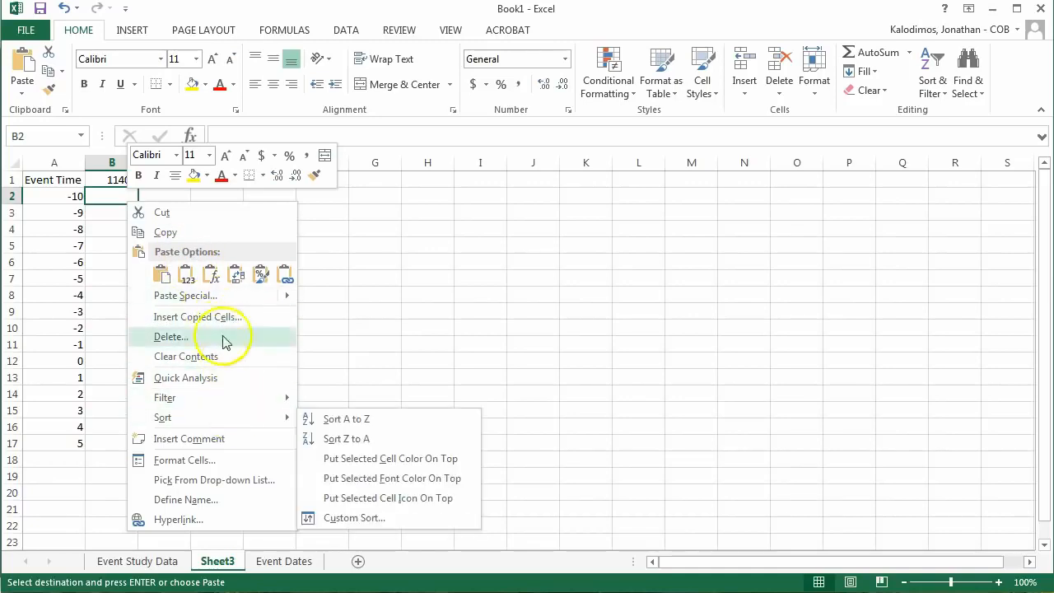
mouse_move(185, 293)
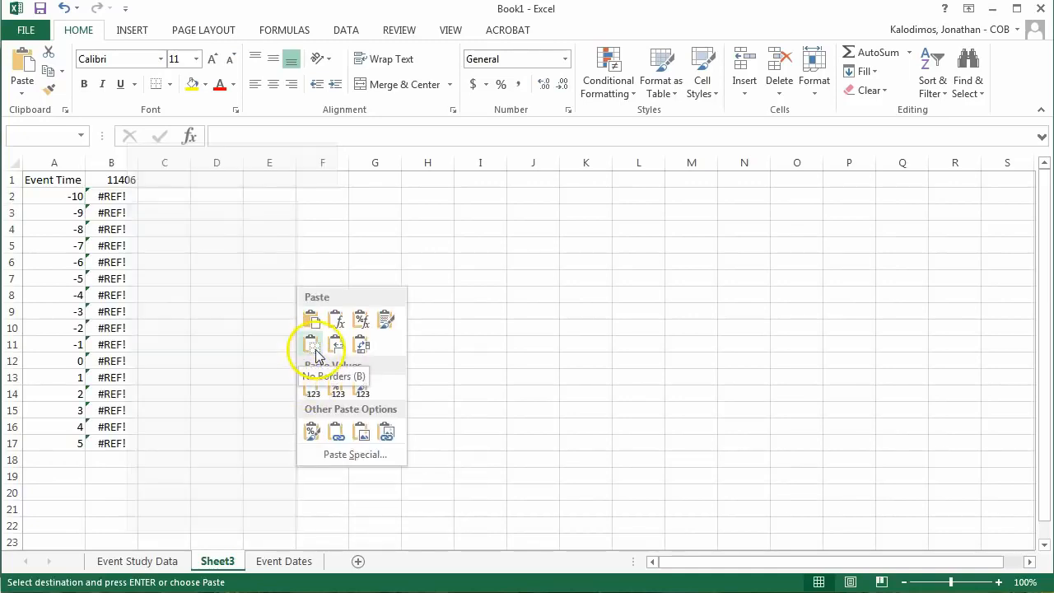
click(314, 386)
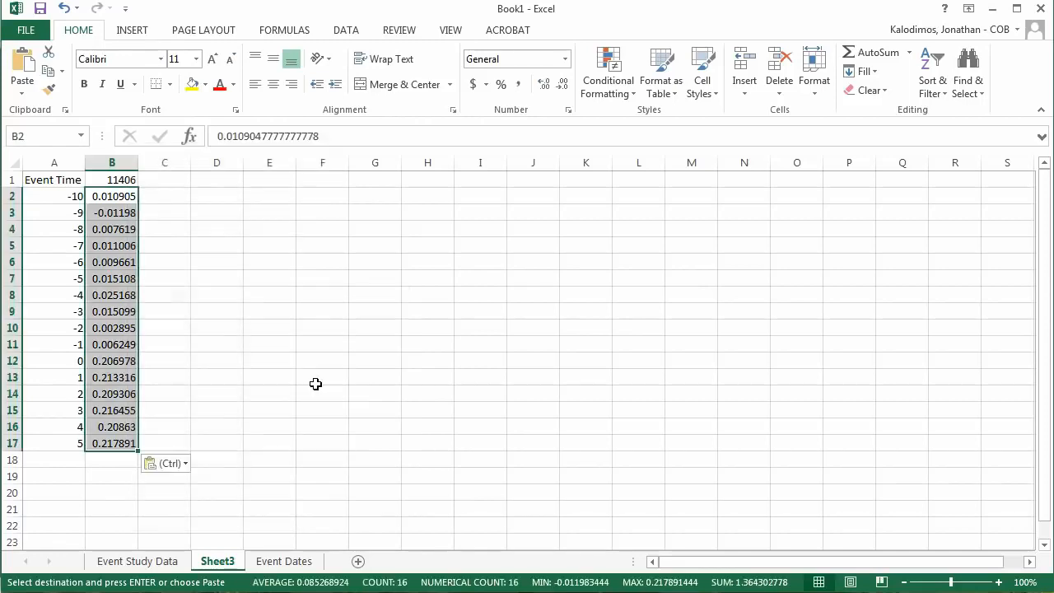
Step: Inspect the cell references in the 15 day CAR formula in K88 of Event Study Data and return to Sheet3
click(160, 560)
click(803, 331)
click(499, 137)
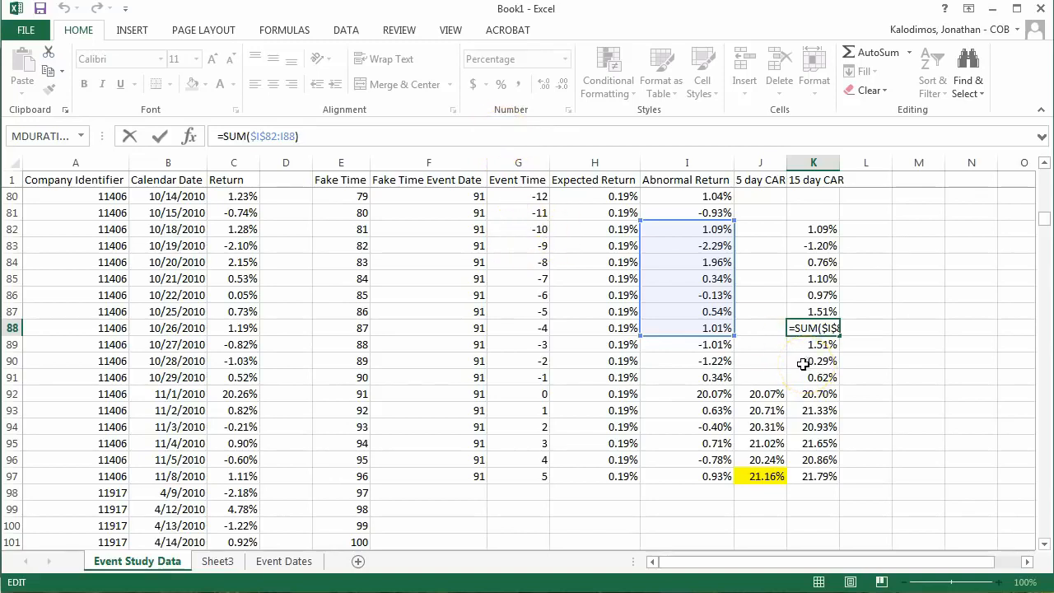
click(217, 560)
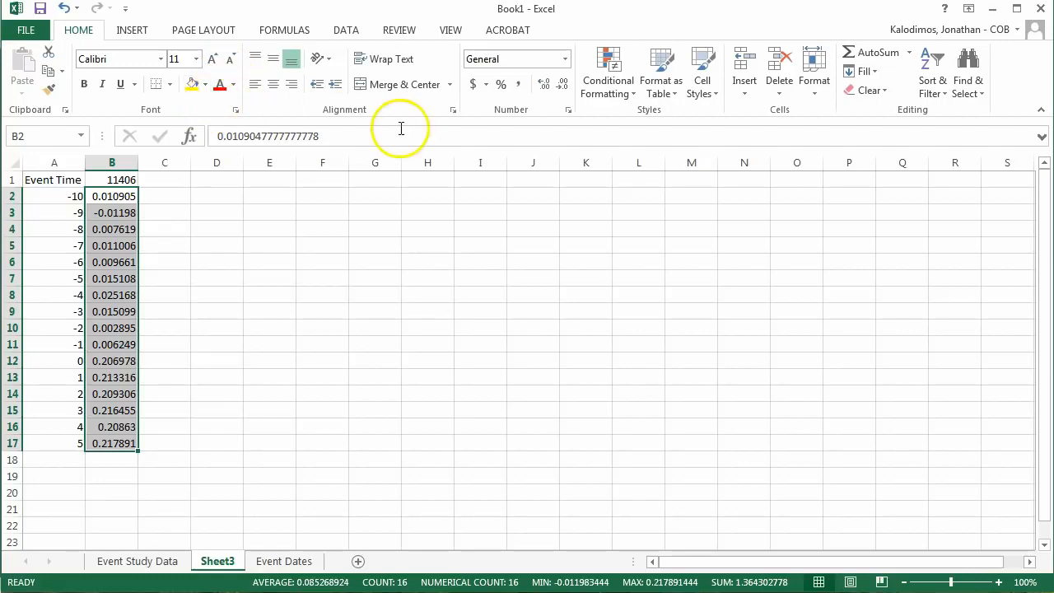
Step: Format the pasted CARs in B2:B17 as percentages with two decimal places
click(501, 86)
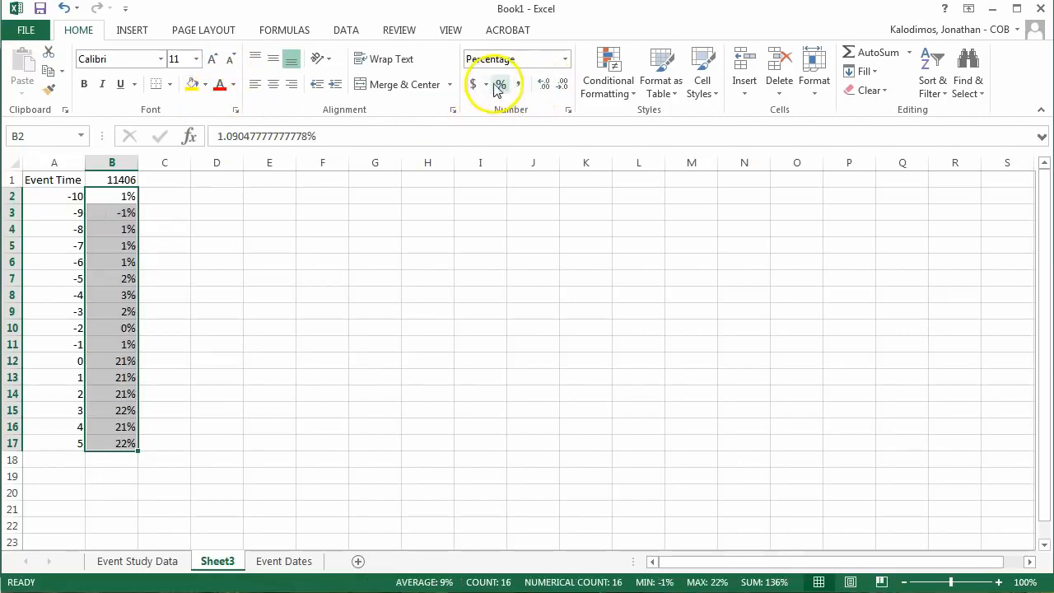
click(544, 85)
click(544, 85)
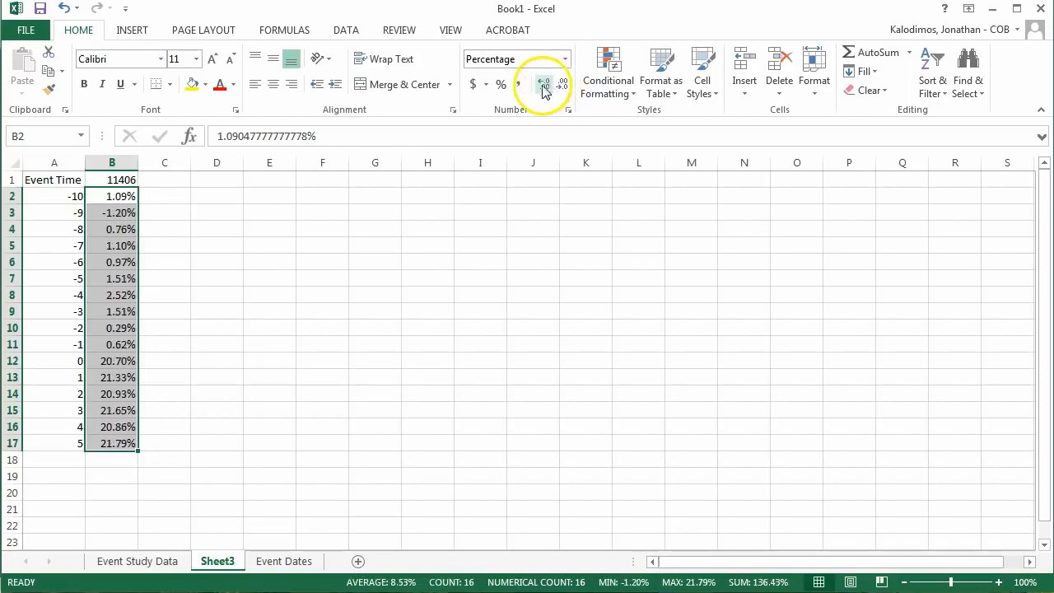
Step: Enter the column heading Average in G1 of Sheet3
click(169, 181)
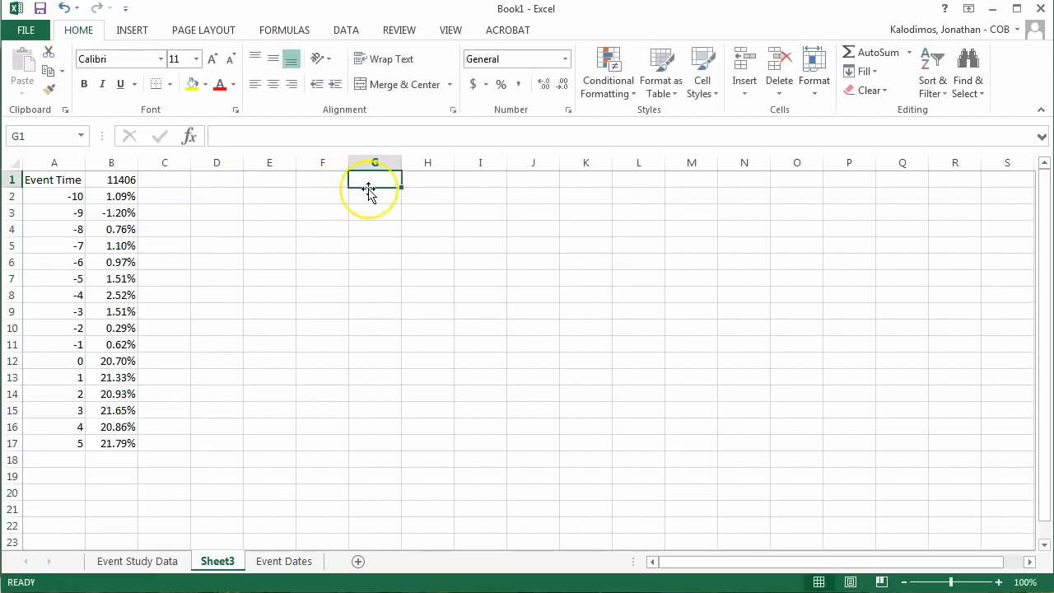
text(Average)
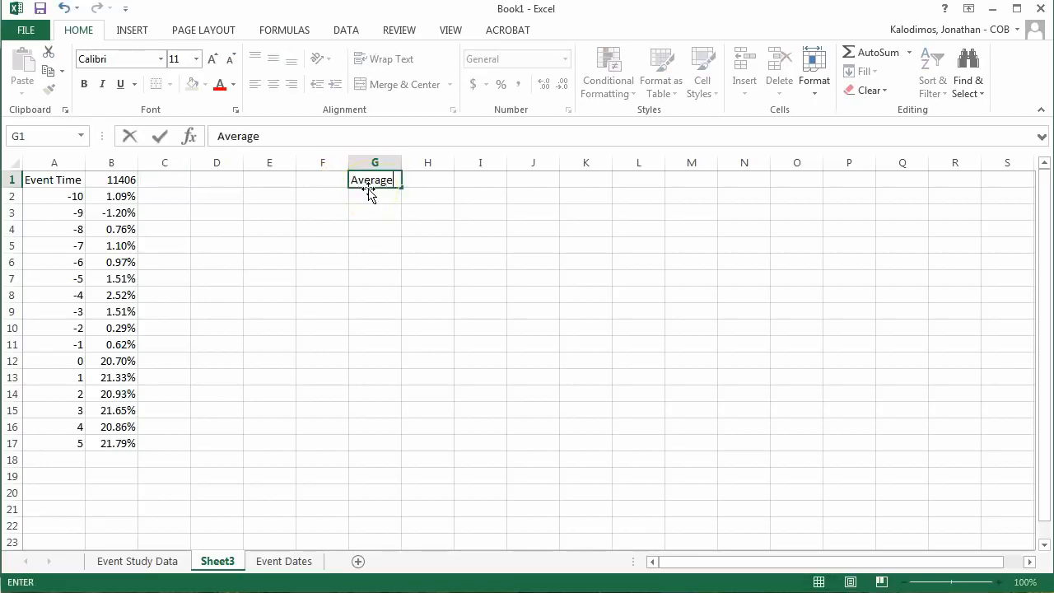
key(Return)
Step: Enter =AVERAGE(B2:F2) in G2 and fill the formula down to G17
text(=)
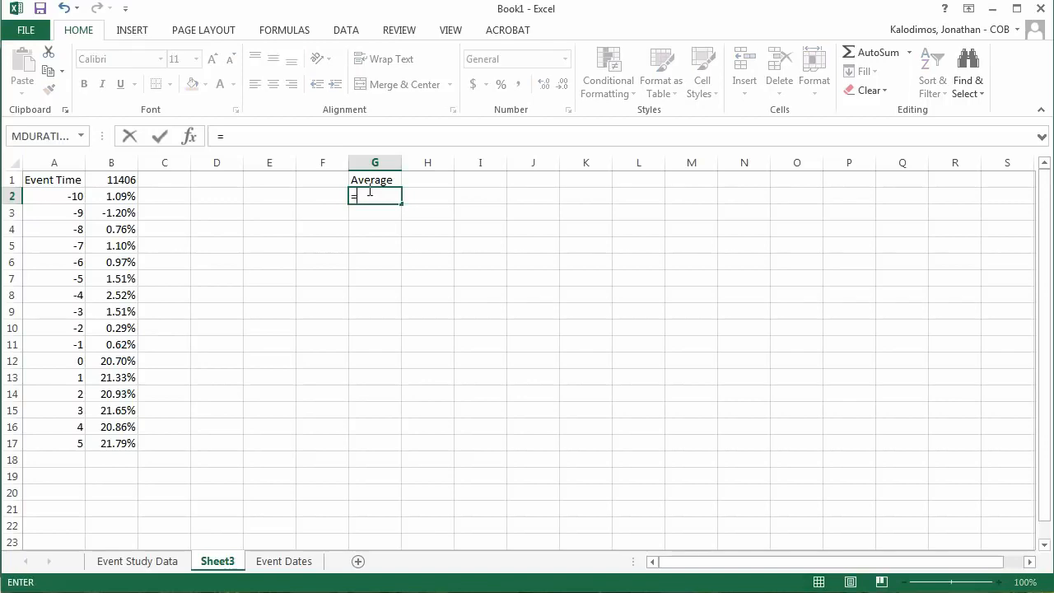
text(average)
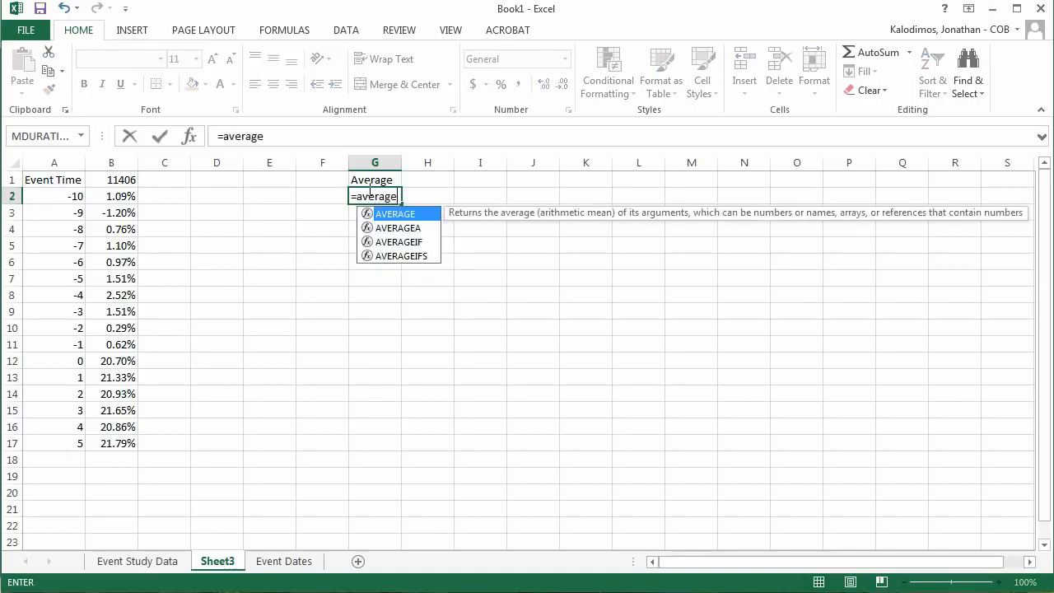
text(()
key(Left)
key(shift+Left)
key(shift+Left)
key(shift+Left)
key(shift+Left)
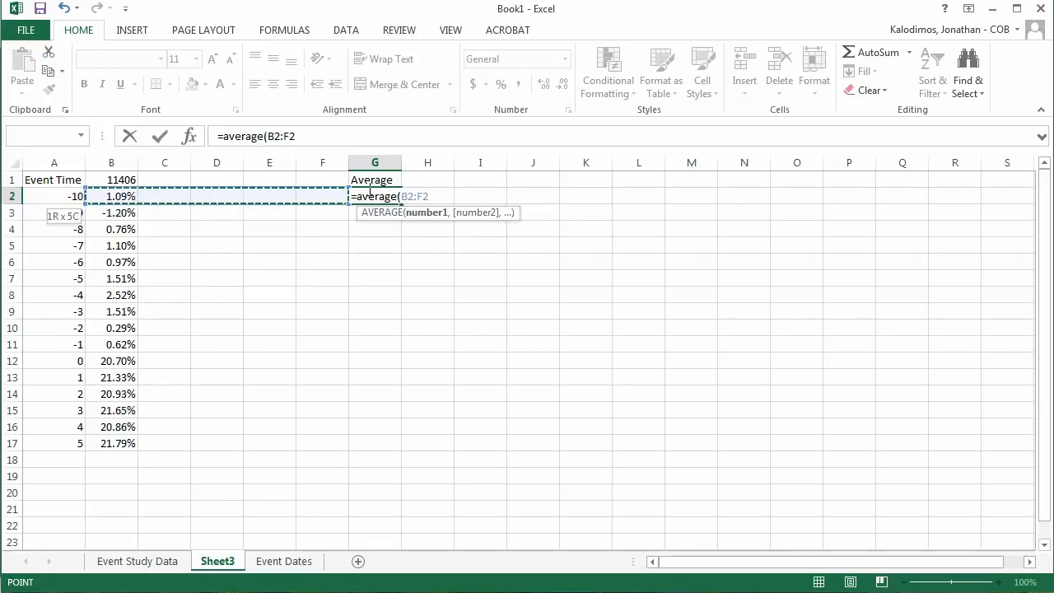
text())
key(Return)
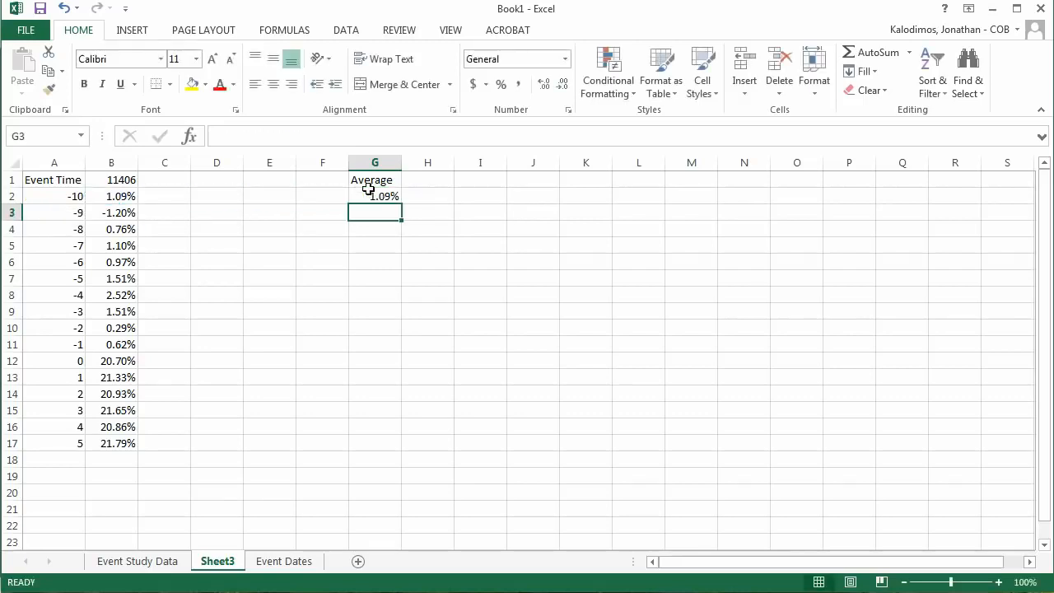
click(369, 191)
drag(402, 205, 397, 454)
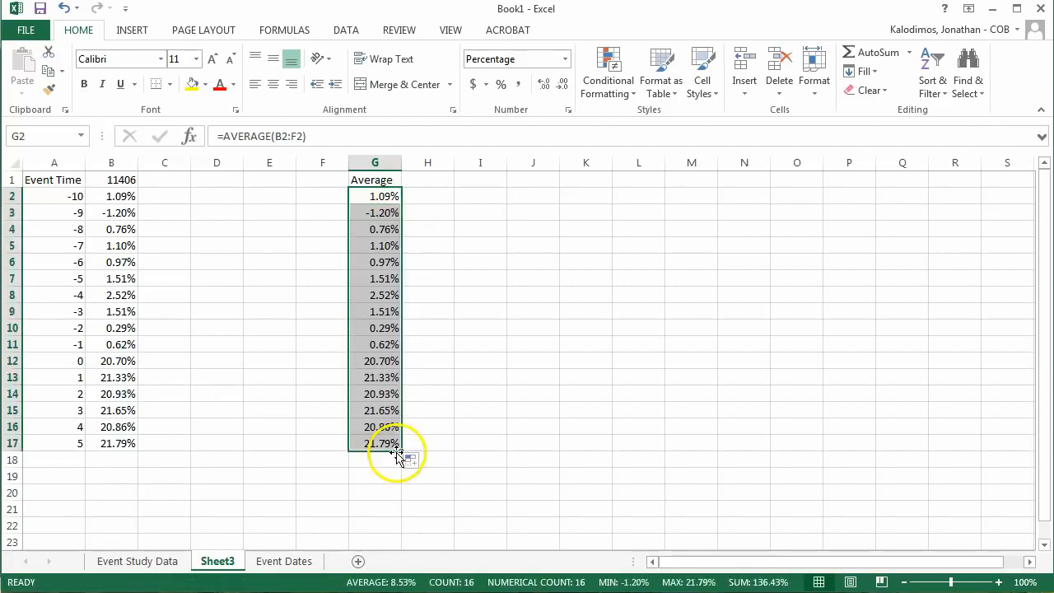
Step: Review the heading cells C1:F1 between the first company and Average, and check the formula in G2
click(165, 181)
drag(165, 181, 335, 188)
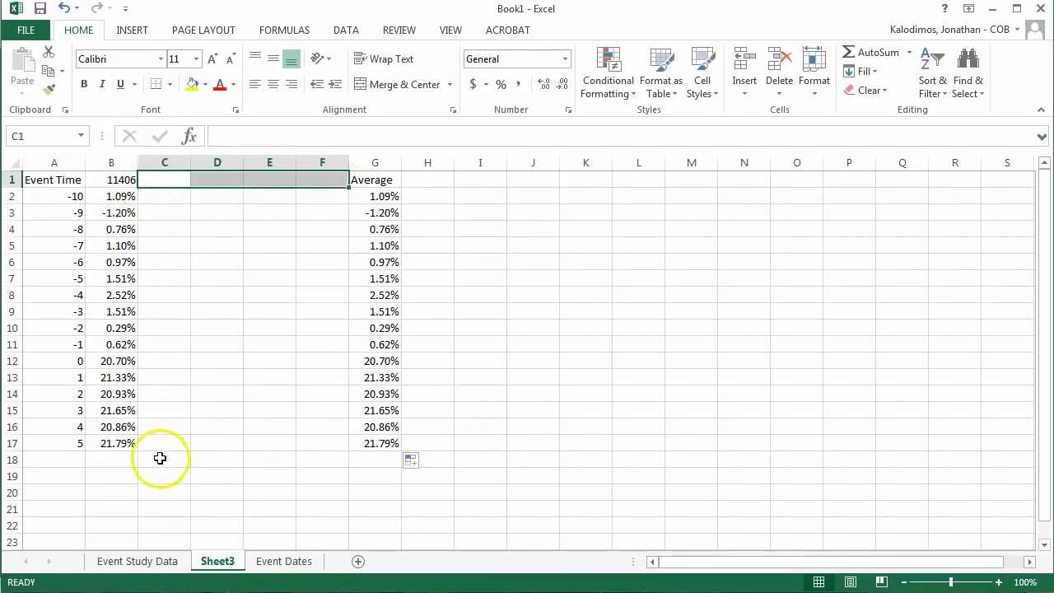
click(352, 189)
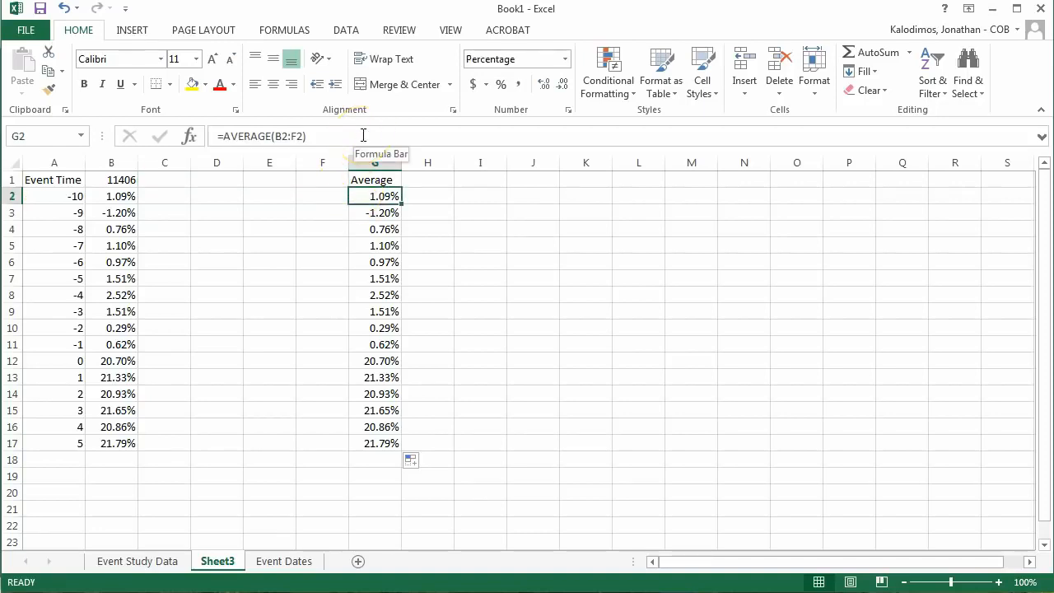